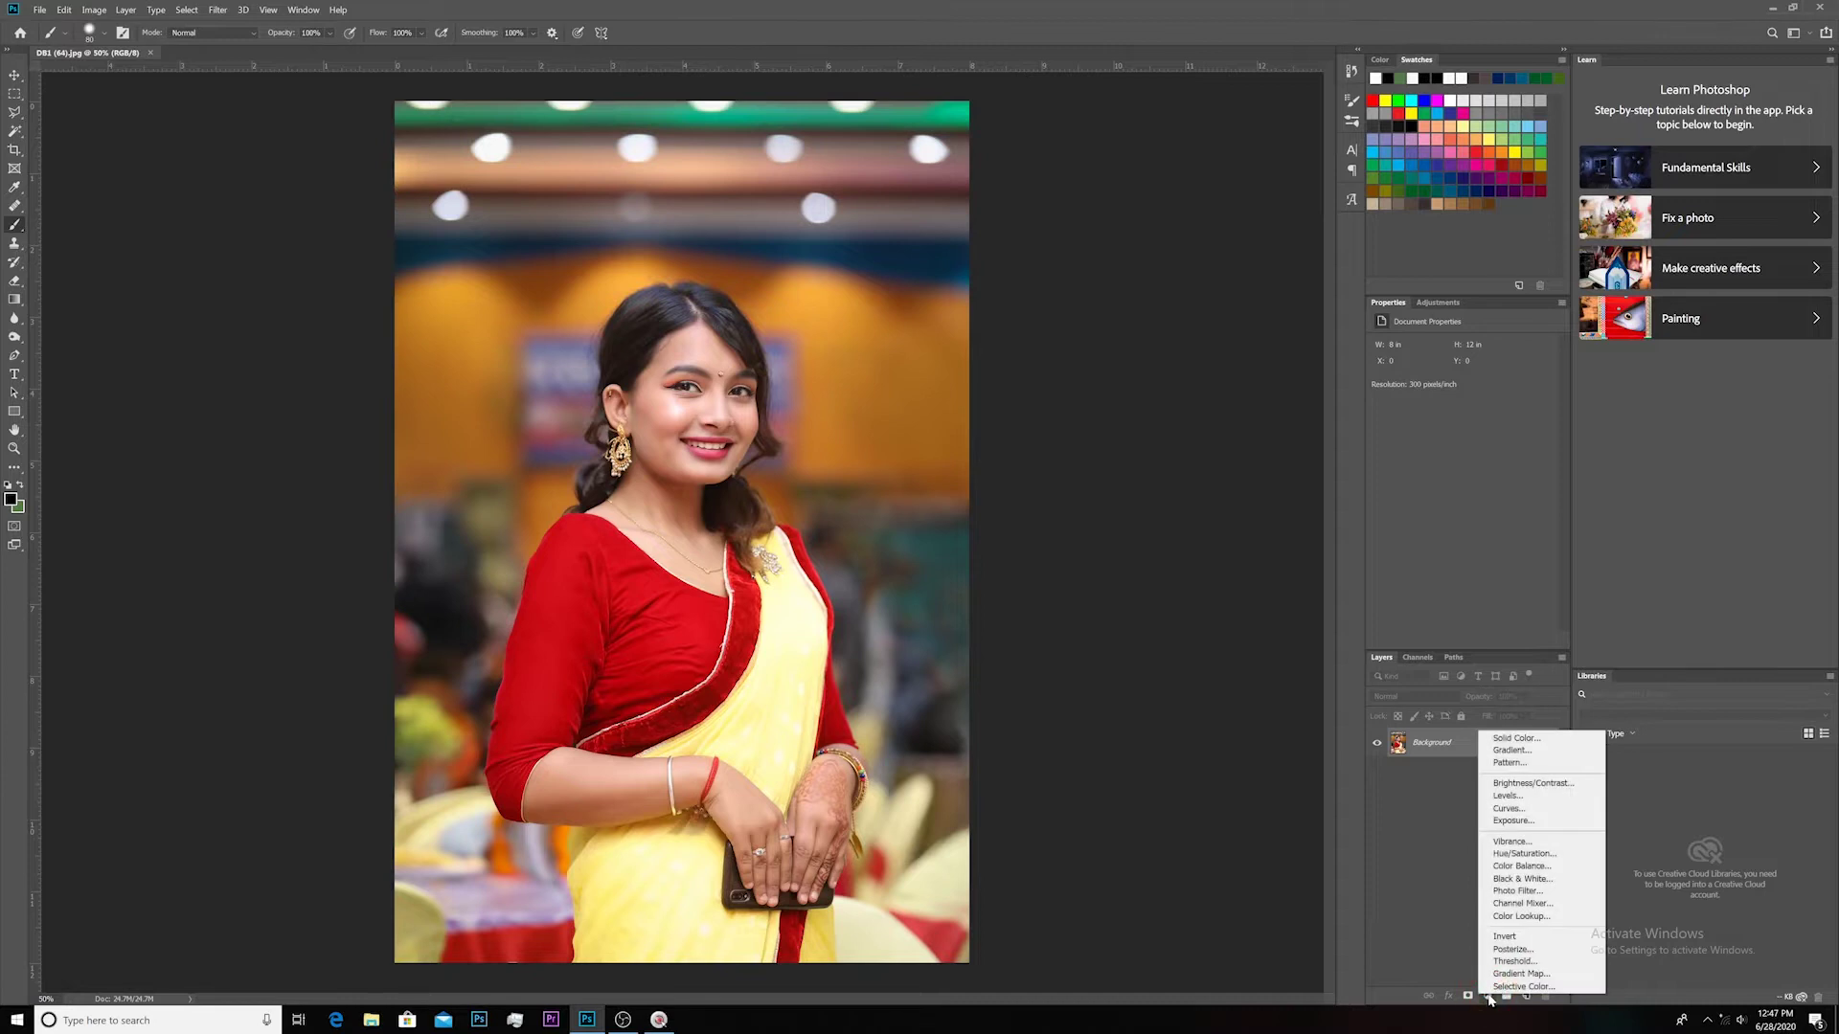
- Add a Hue/Saturation adjustment layer with the hue shifted to about +33 and invert its layer mask to black
click(1524, 853)
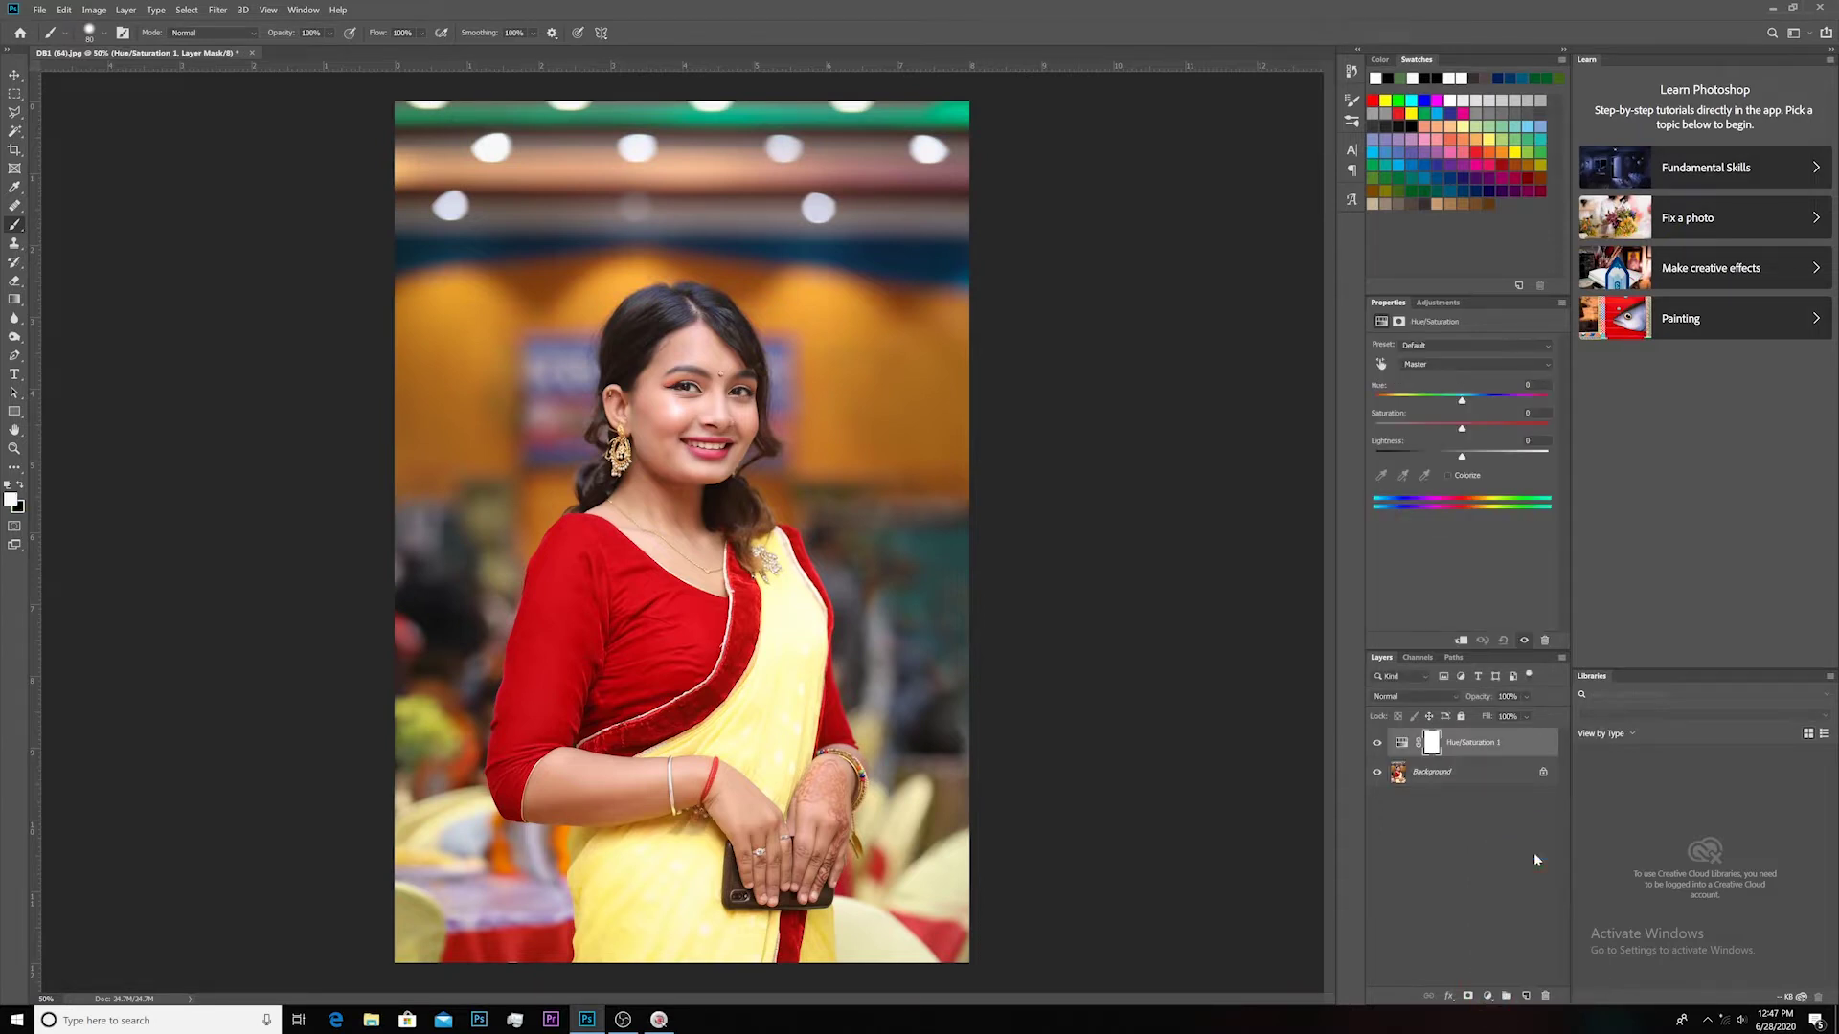
mouse_move(1462, 403)
mouse_down()
mouse_move(1380, 407)
mouse_move(1538, 403)
mouse_move(1492, 403)
mouse_up()
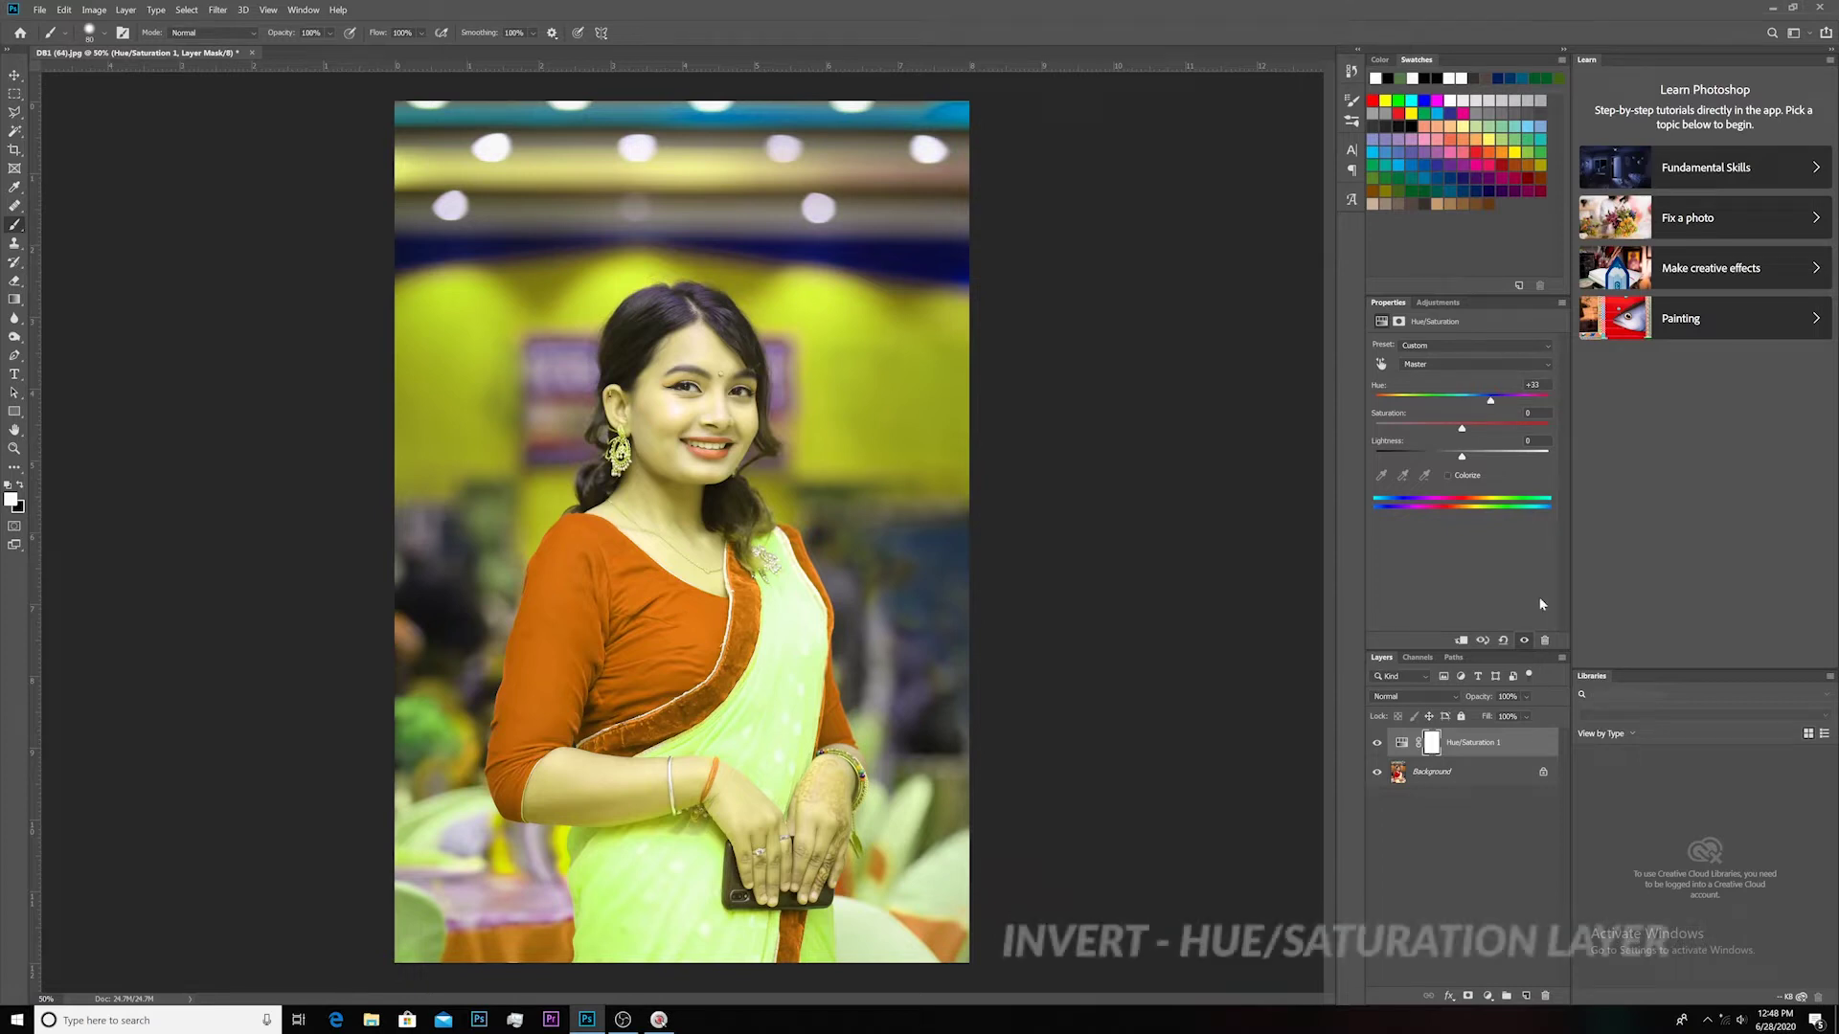
click(1431, 743)
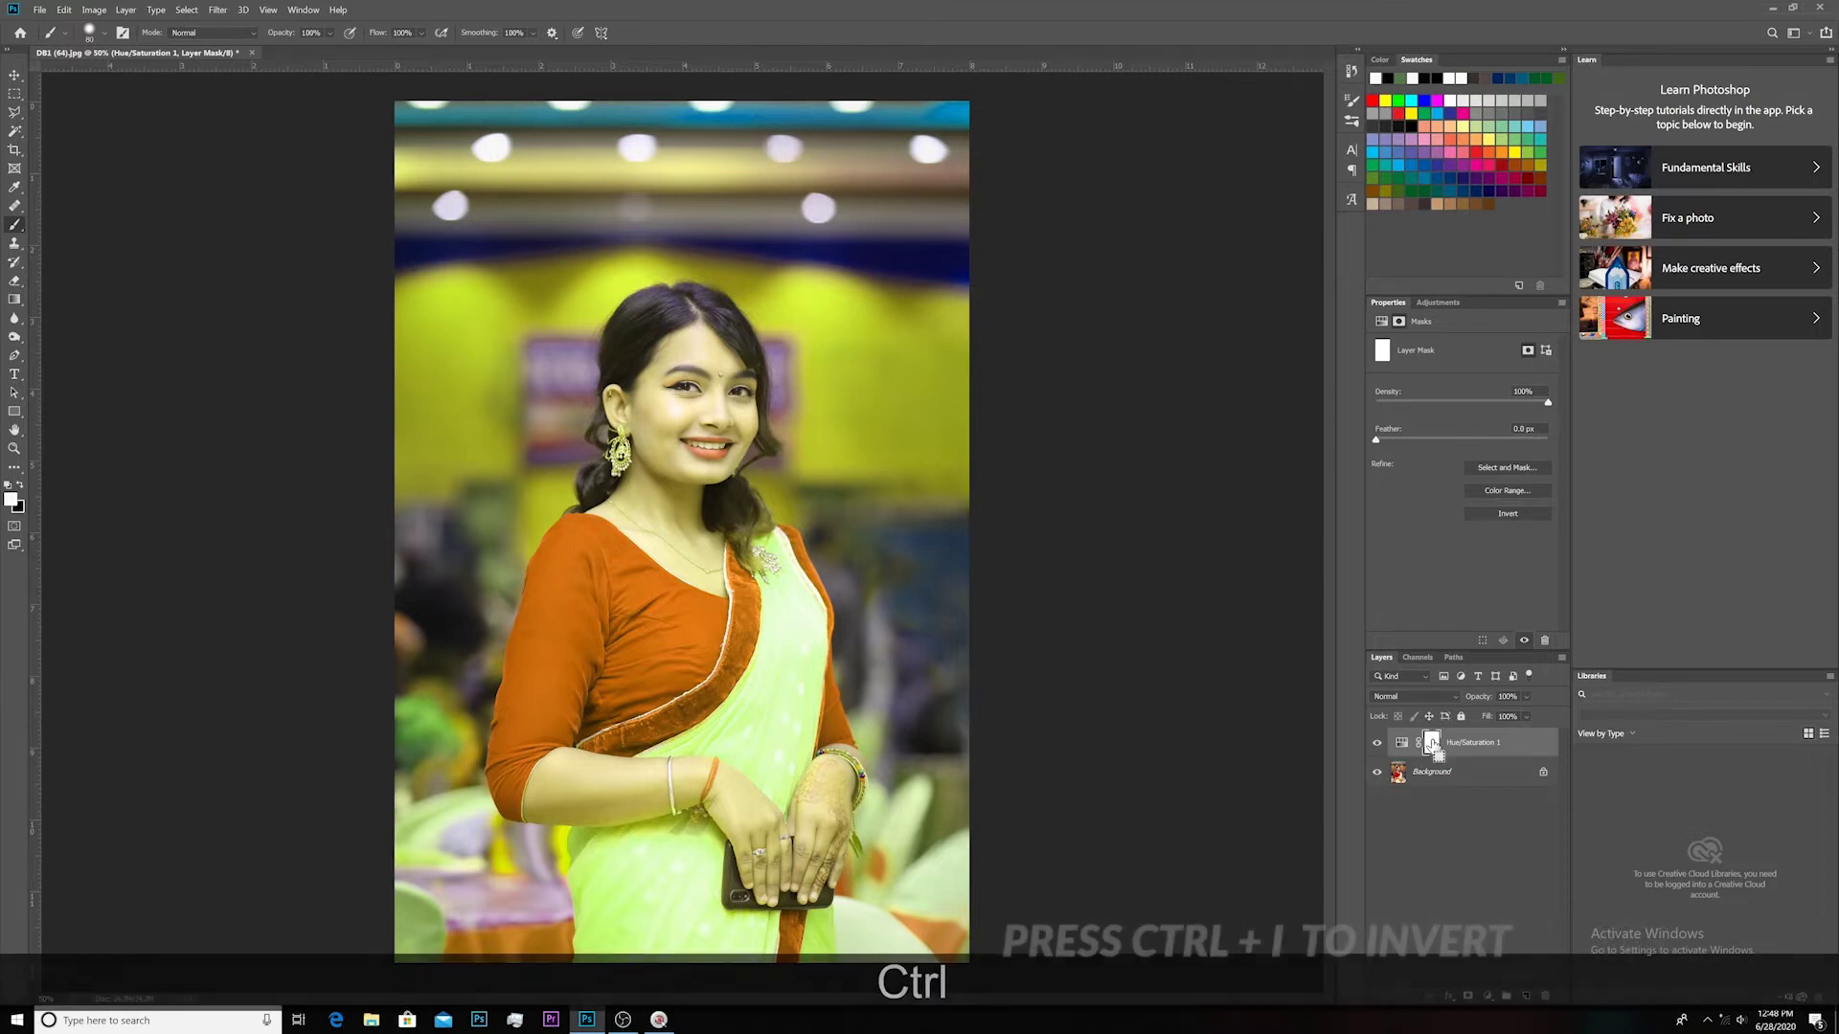
key(ctrl+i)
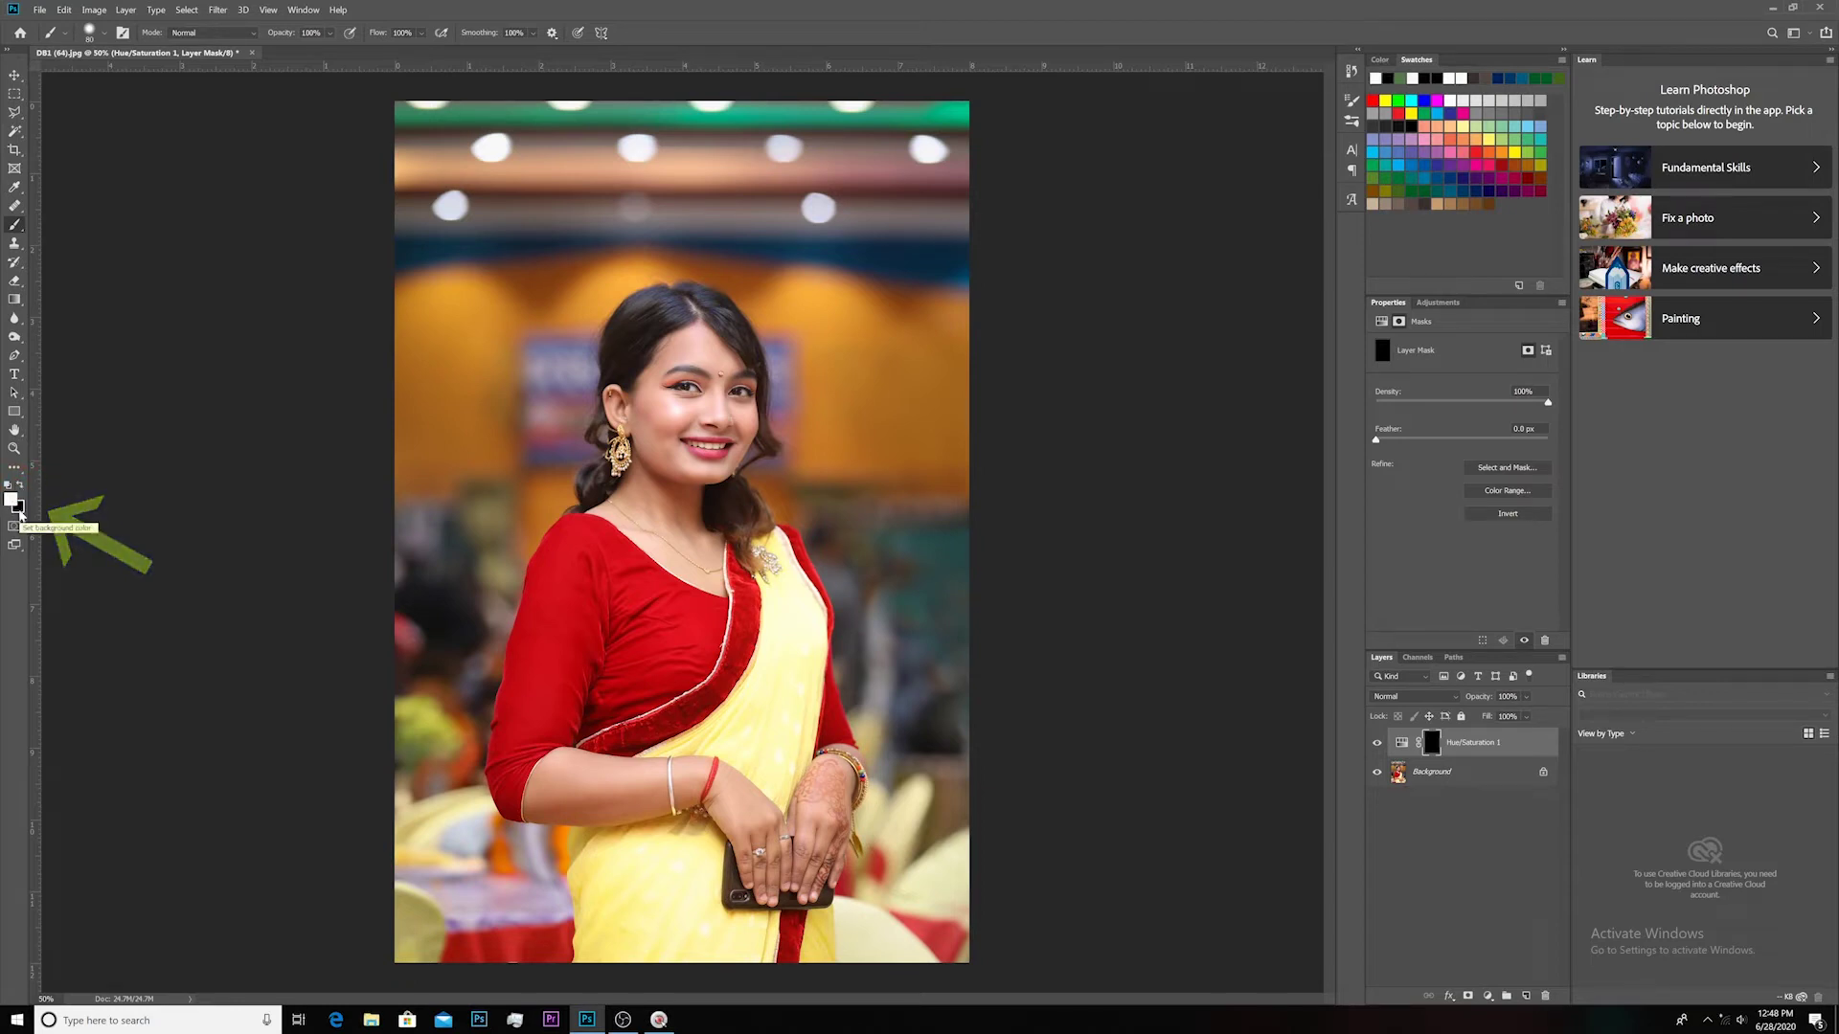
- Review the Brush tool's size, hardness, blend mode, opacity and flow options
click(104, 37)
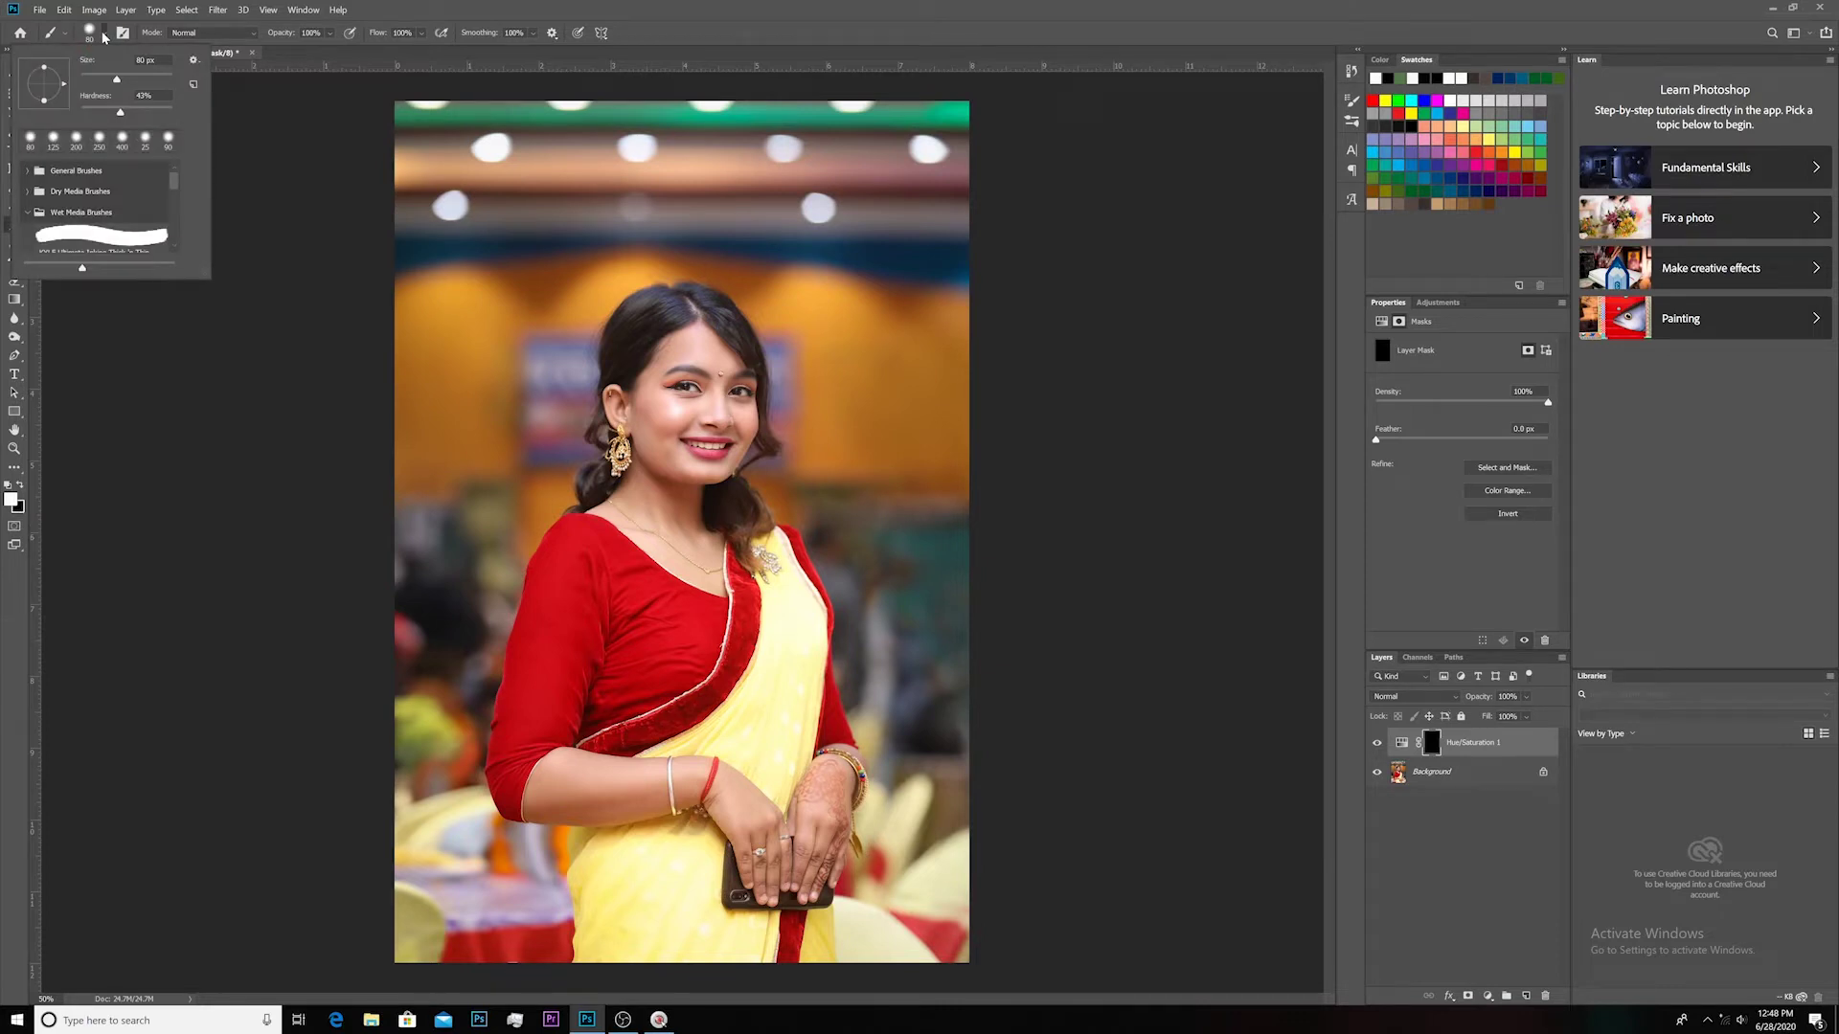
click(105, 37)
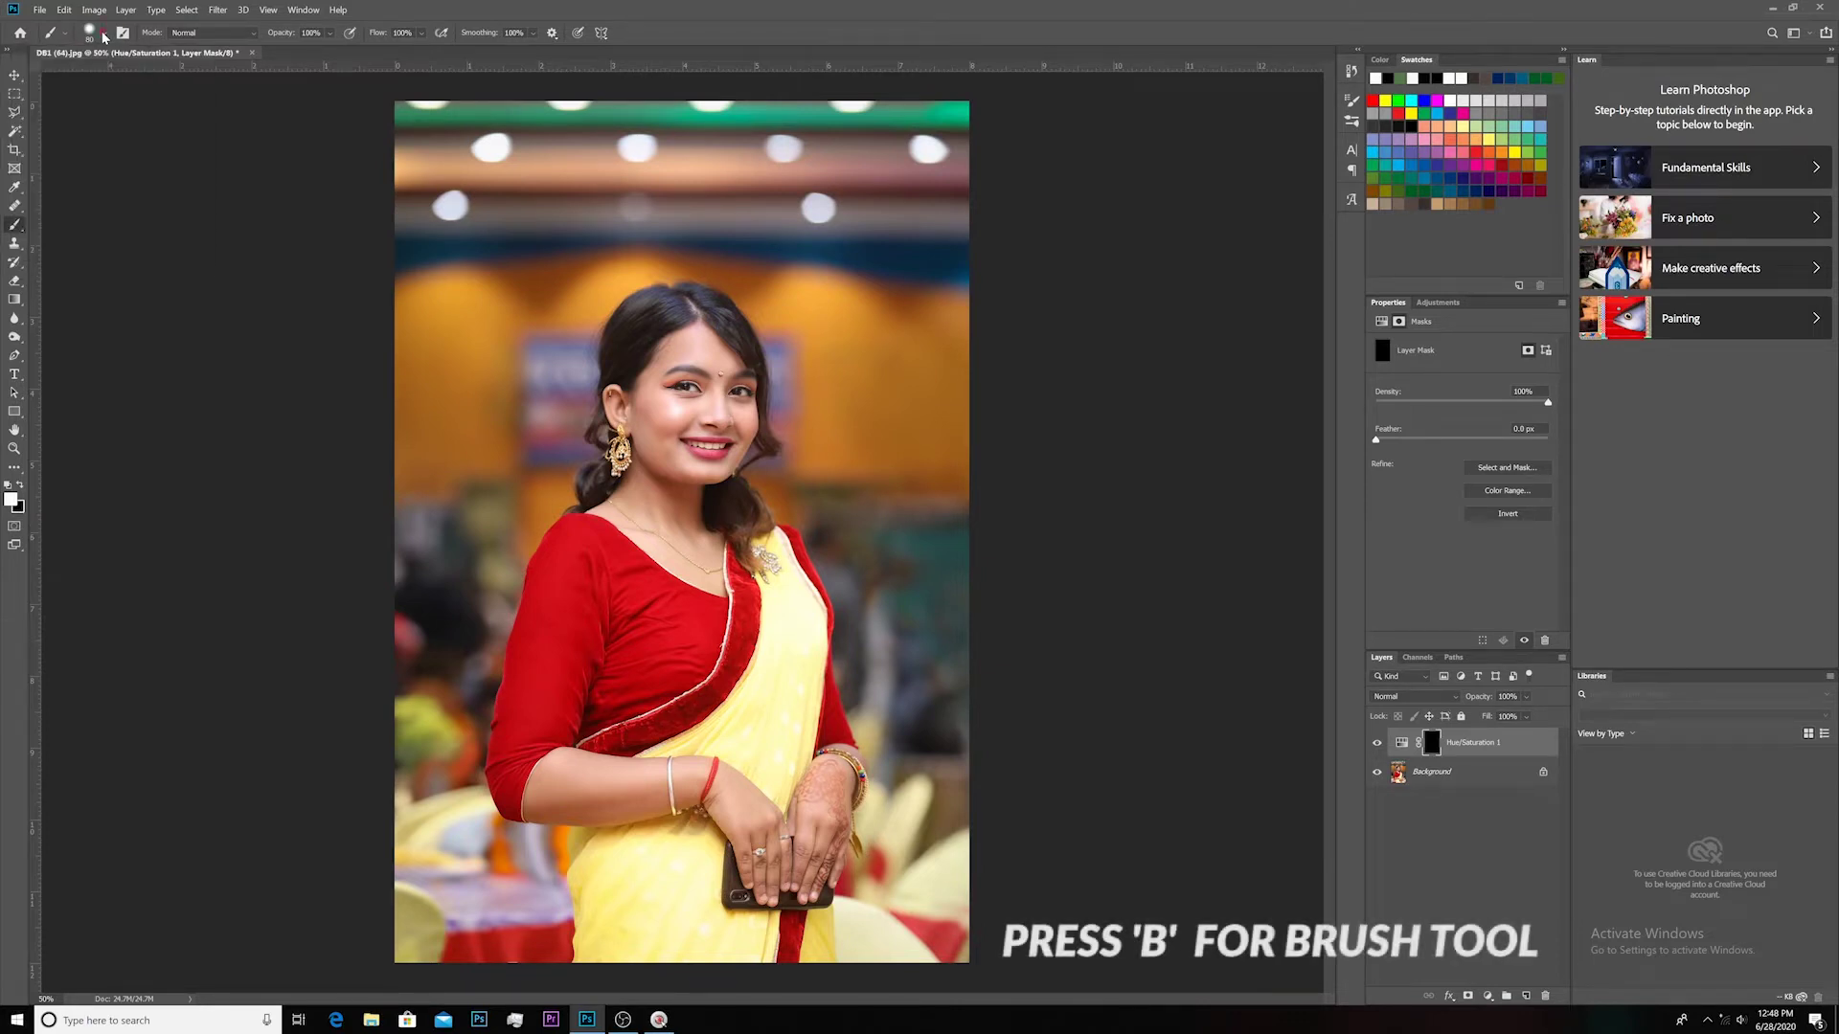
click(254, 34)
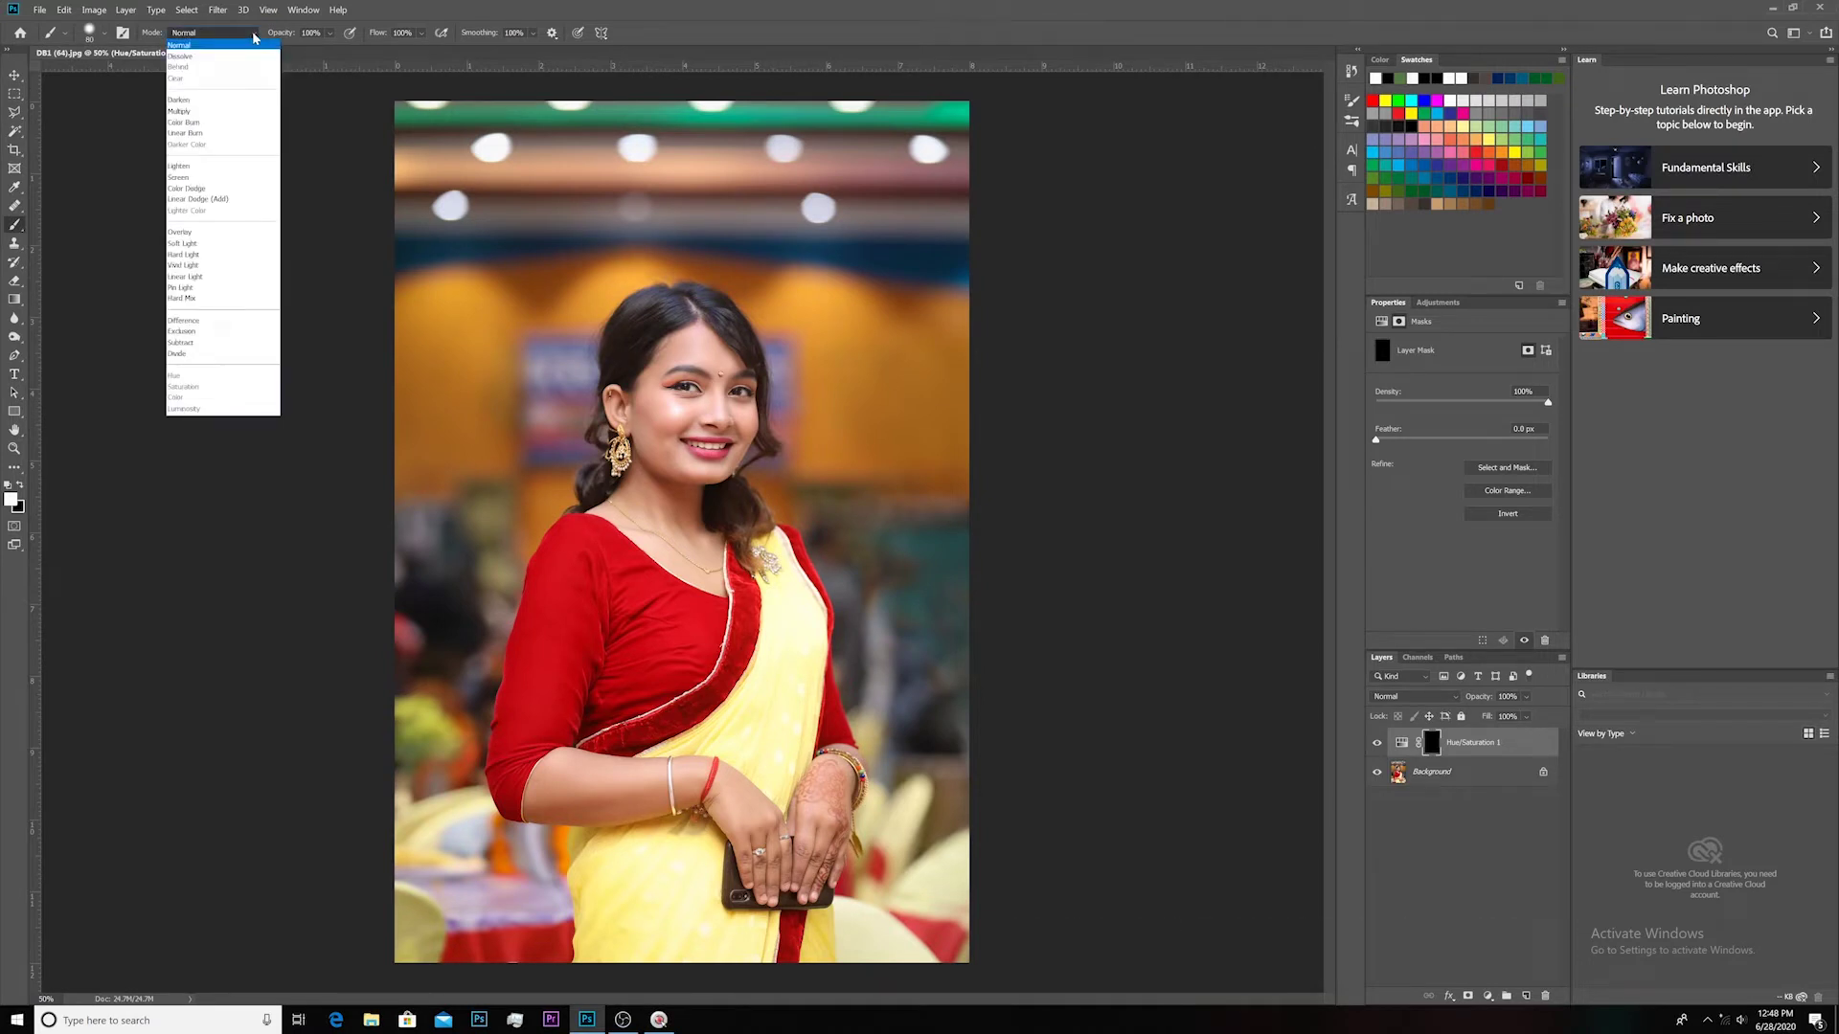
click(254, 36)
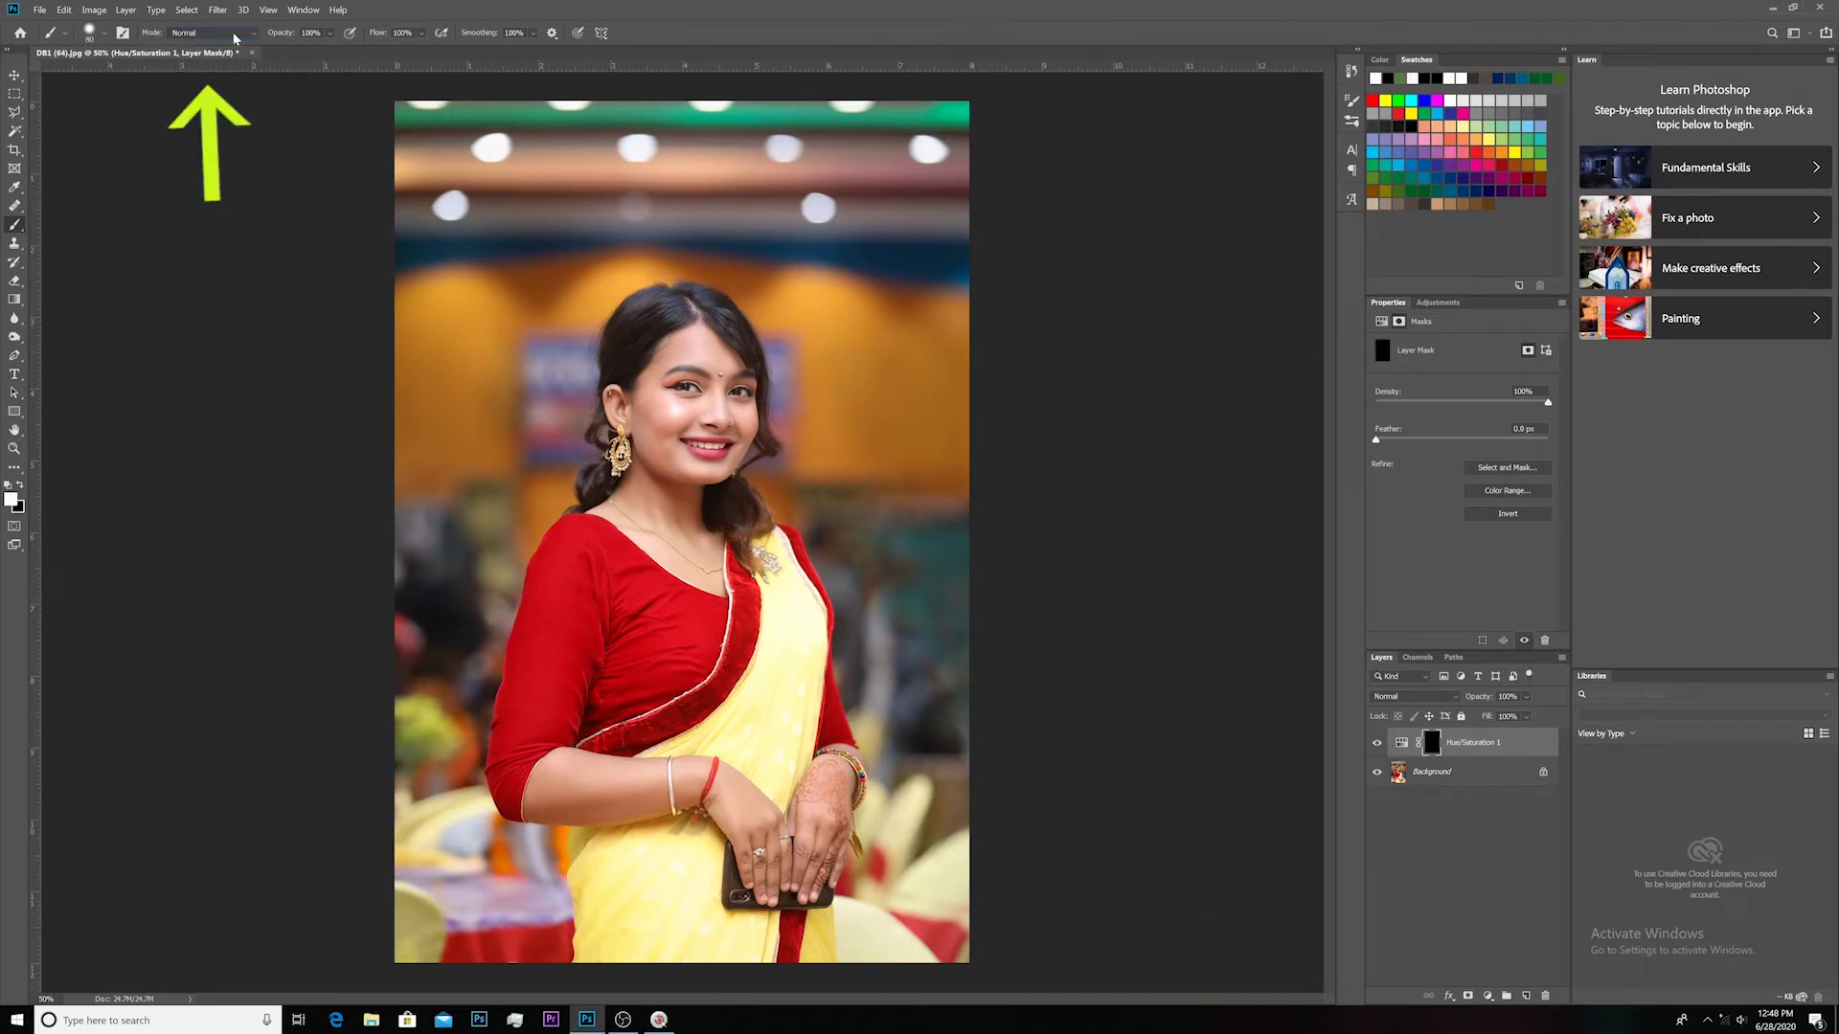
click(329, 34)
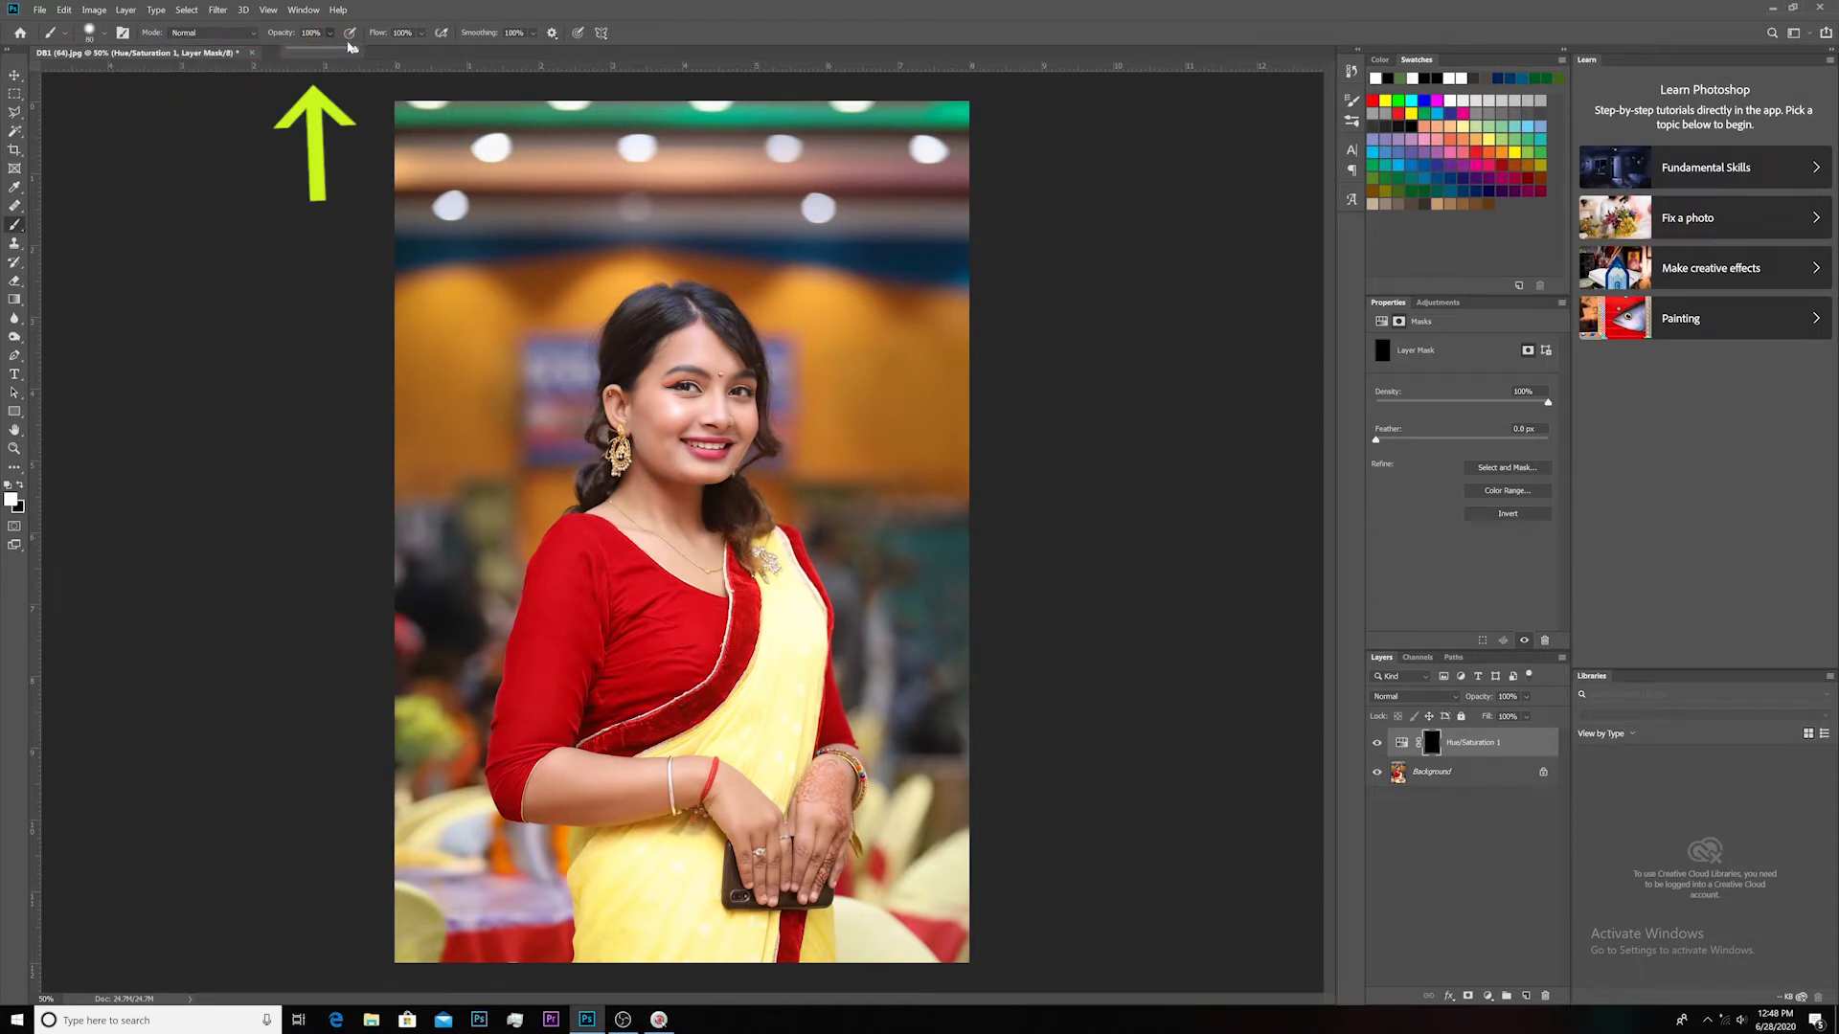
click(406, 42)
click(422, 33)
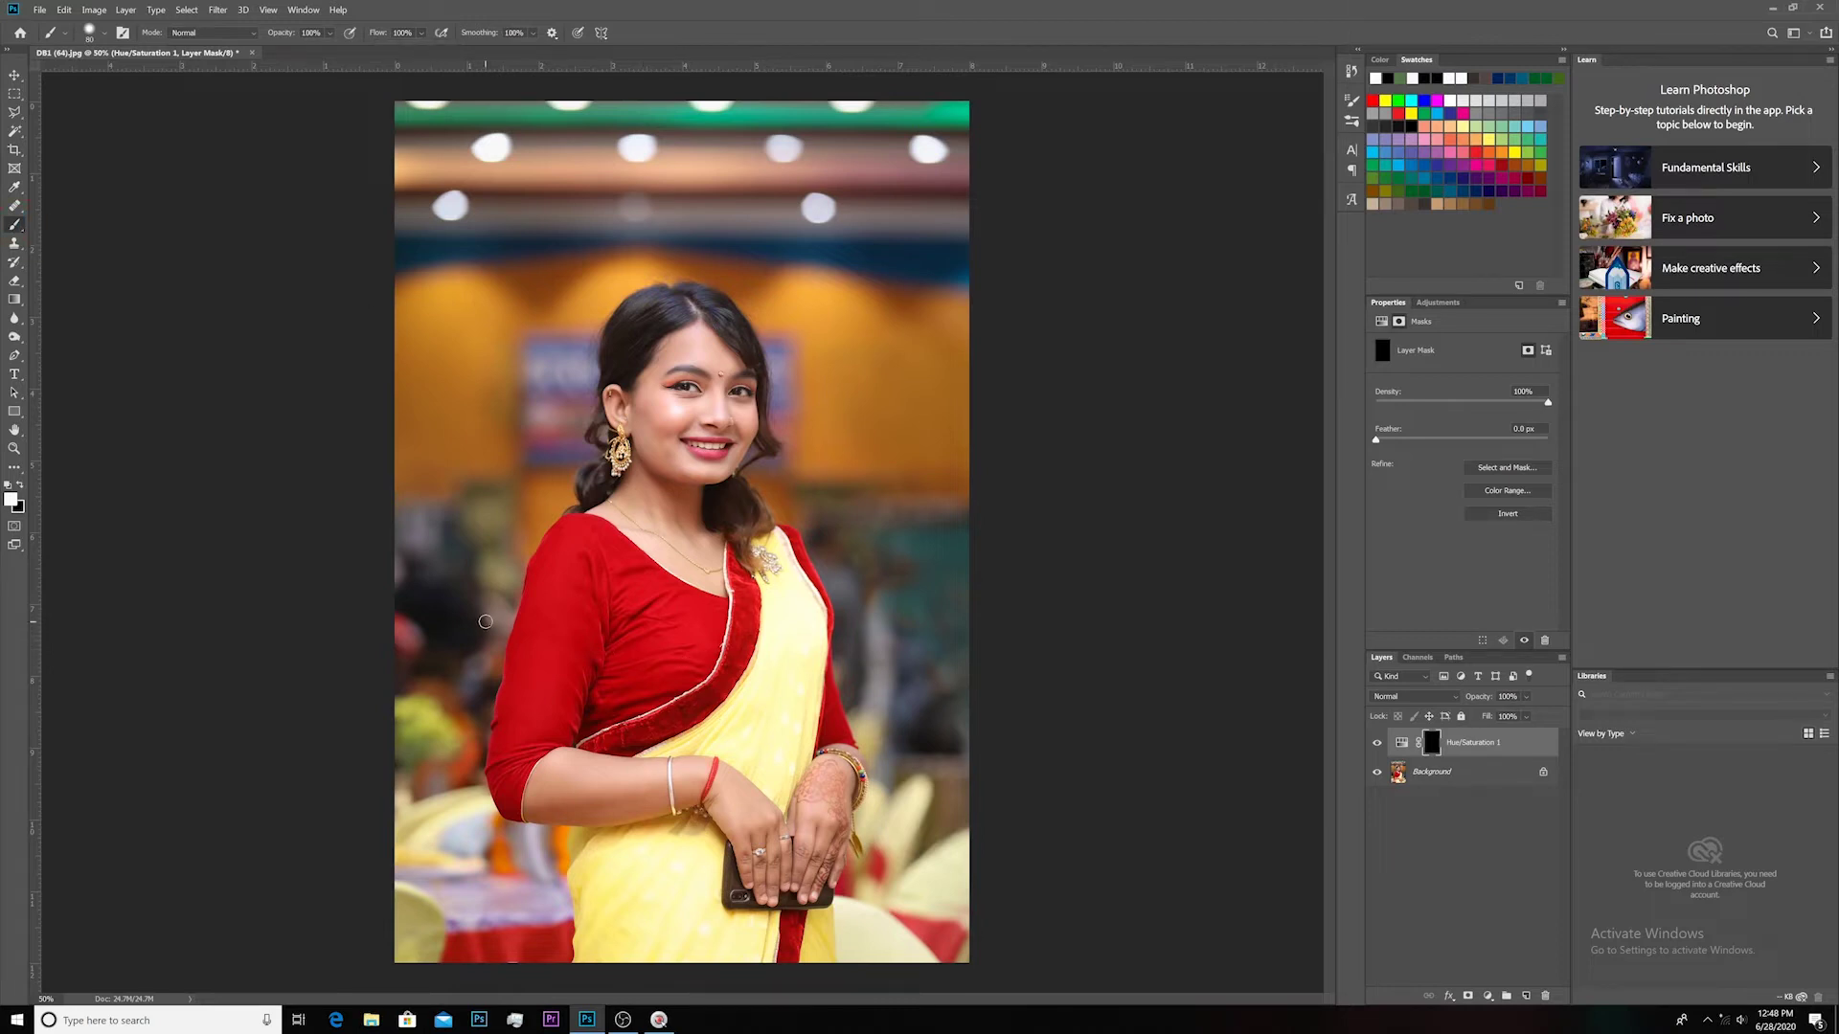
- Enlarge the brush to 250 px and paint white on the mask over the middle of the red blouse
key(bracketright)
key(bracketright)
key(bracketright)
key(bracketright)
key(bracketright)
key(bracketright)
key(bracketright)
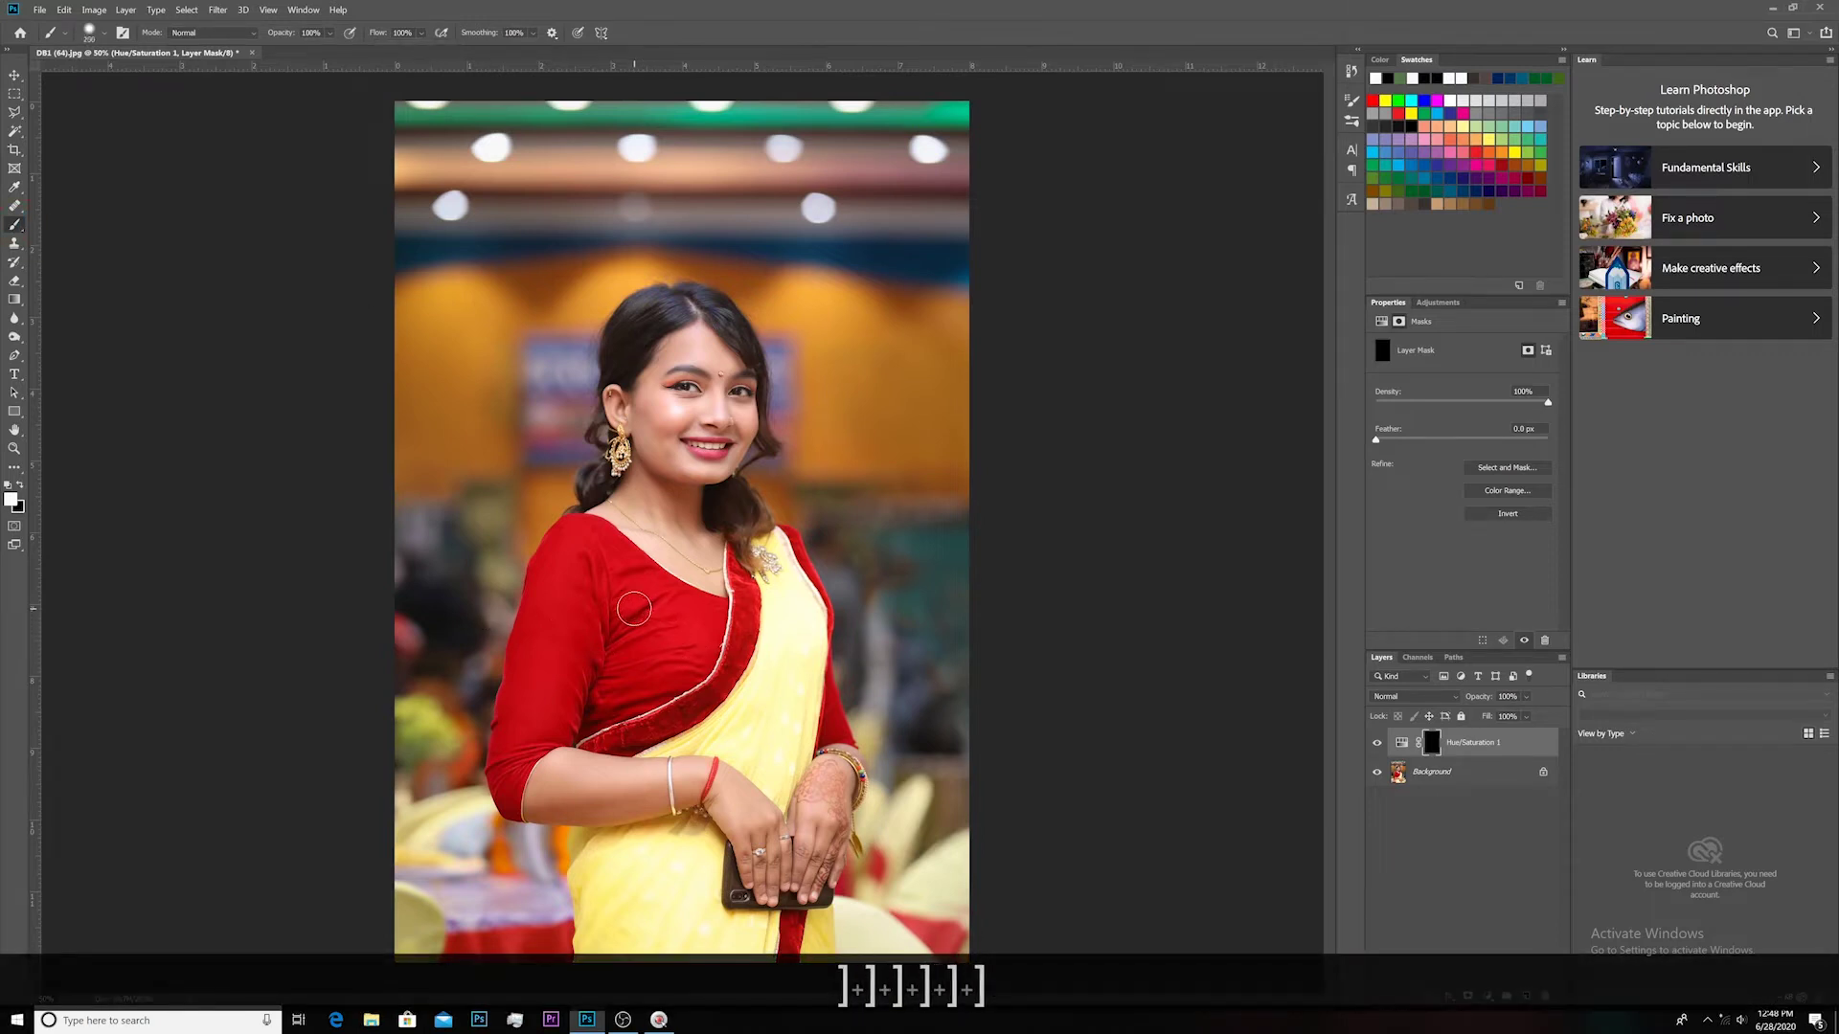
mouse_move(575, 546)
mouse_down()
mouse_move(608, 590)
mouse_move(587, 618)
mouse_move(619, 633)
mouse_move(576, 682)
mouse_move(639, 662)
mouse_move(617, 699)
mouse_move(650, 647)
mouse_move(615, 576)
mouse_move(696, 618)
mouse_move(659, 673)
mouse_up()
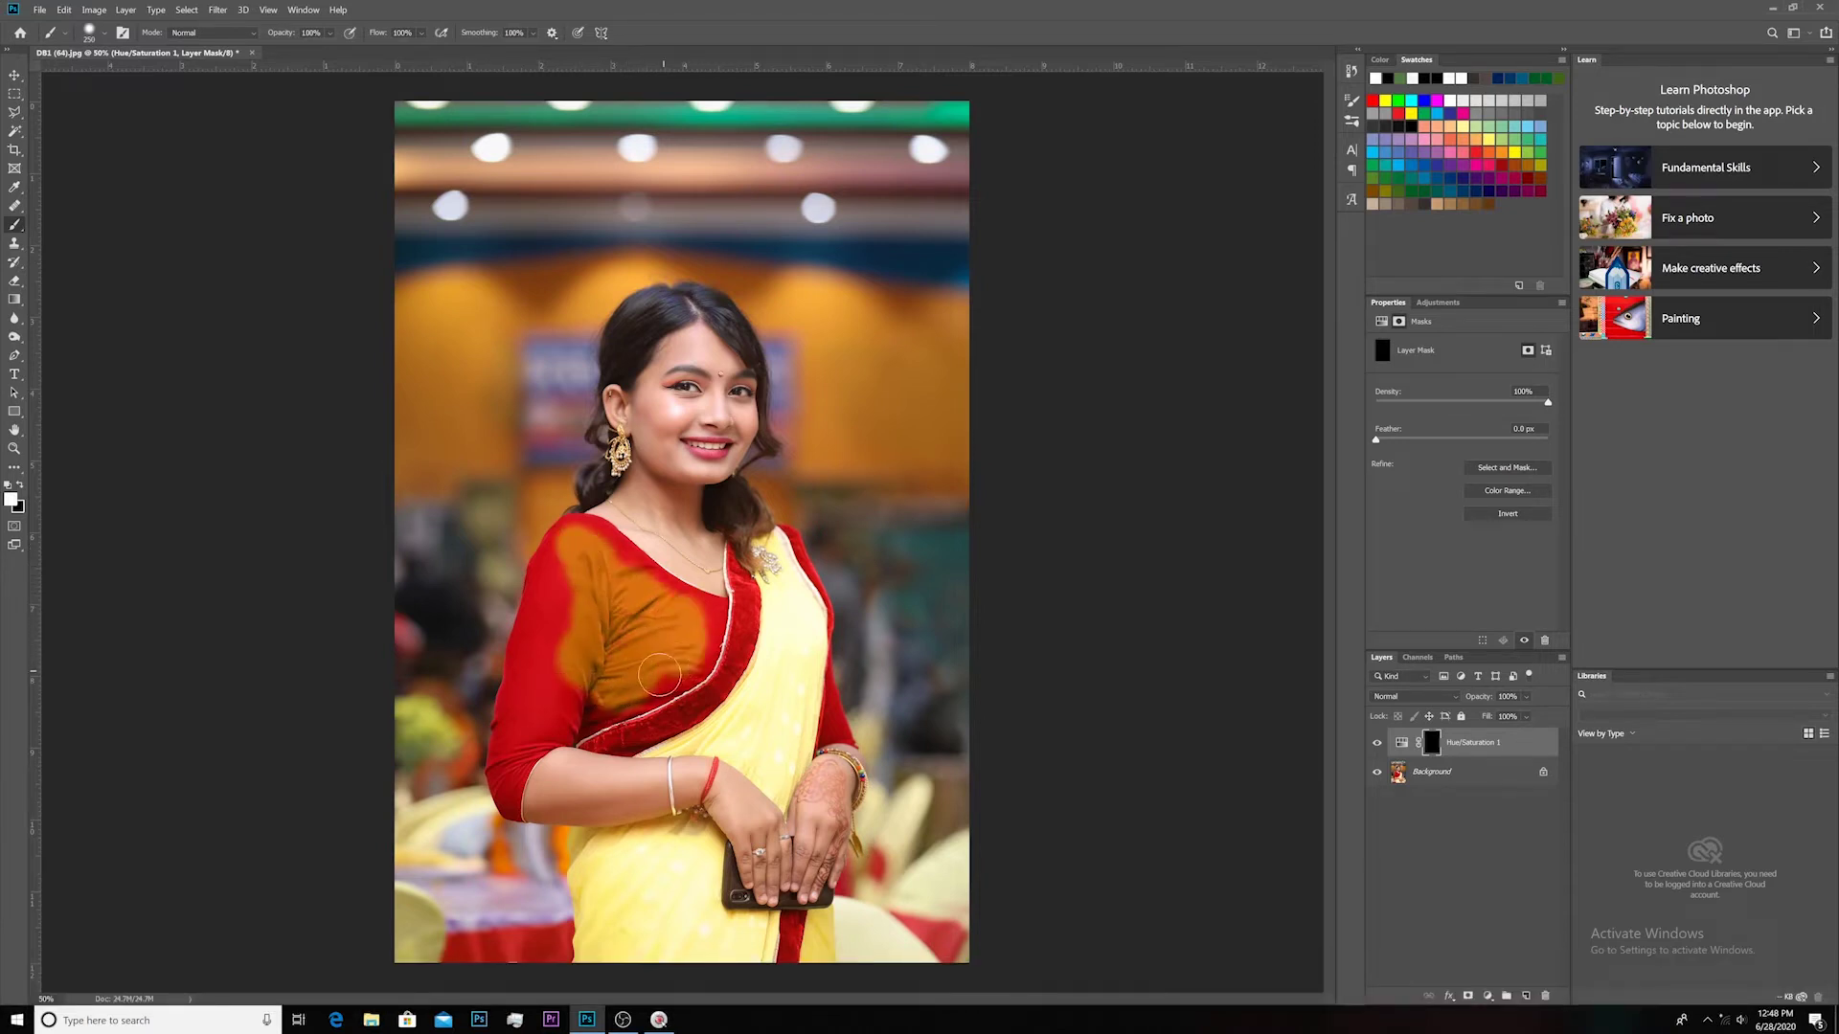
- Reduce the brush to 80 px and paint the mask along the blouse's neckline down to its front corner
key(ctrl+KP_Add)
key(ctrl+KP_Add)
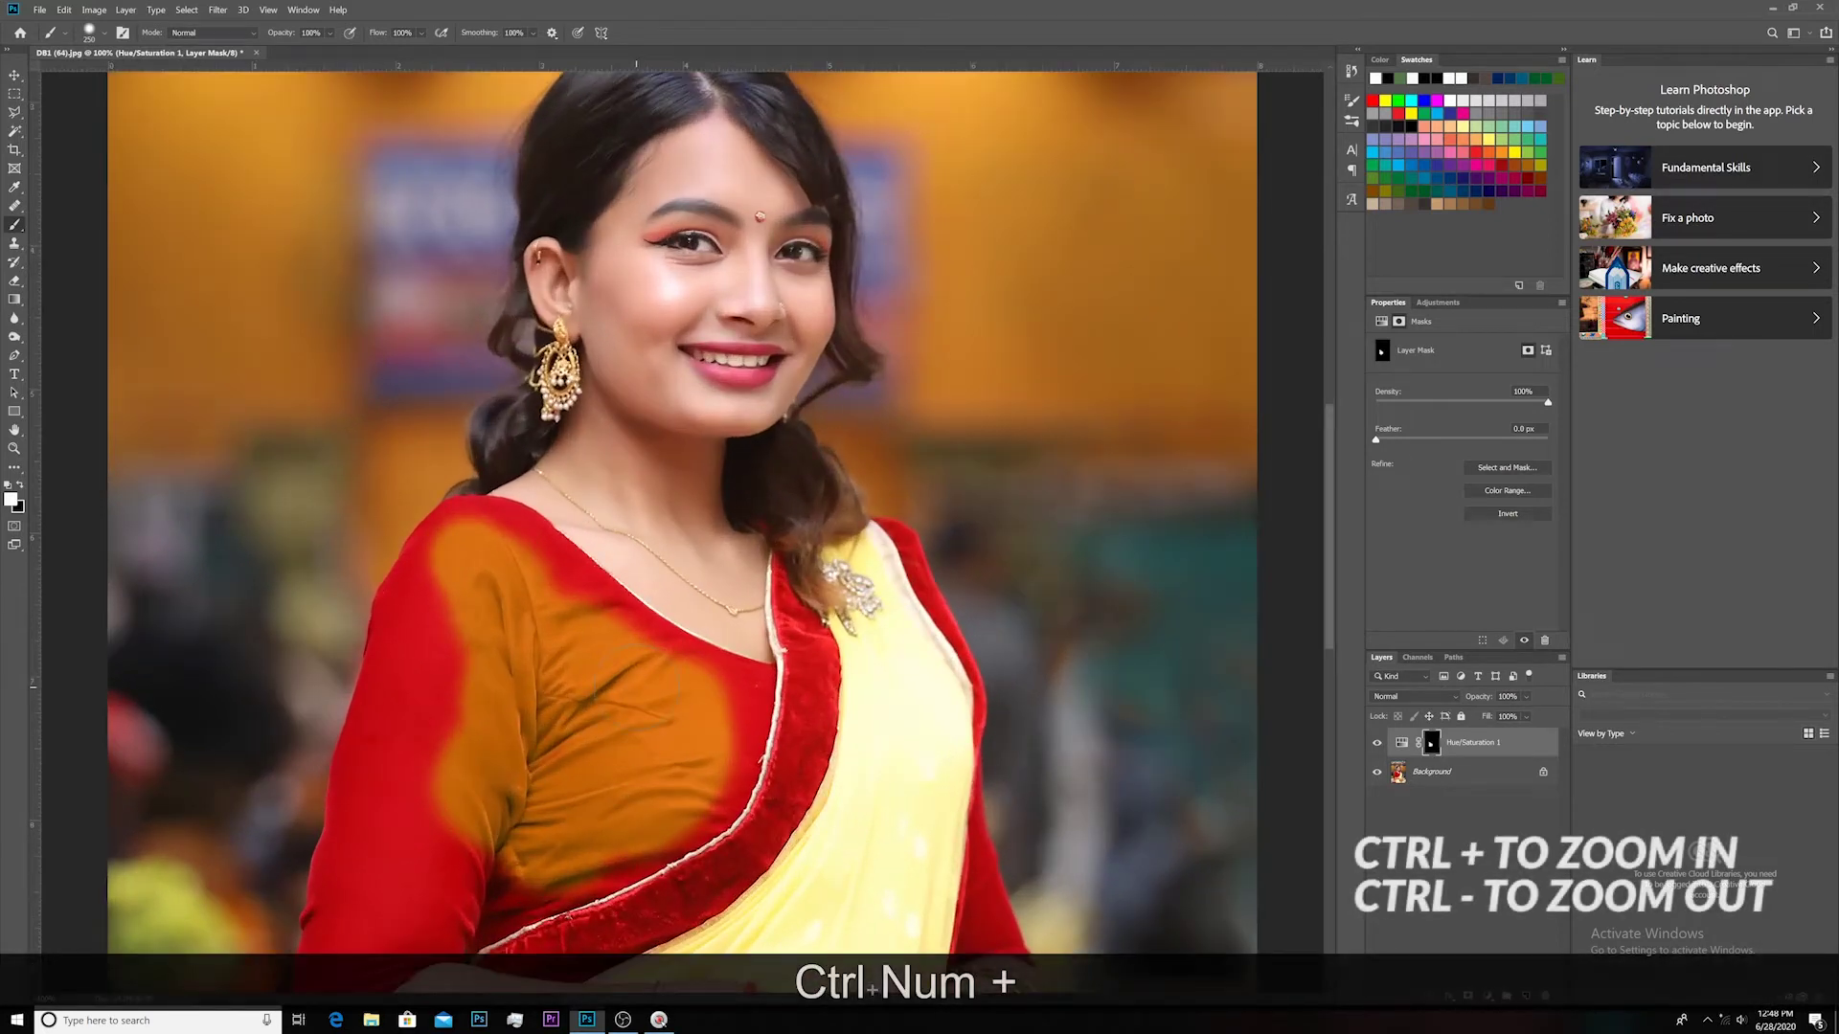
key(space)
drag(673, 741, 1006, 587)
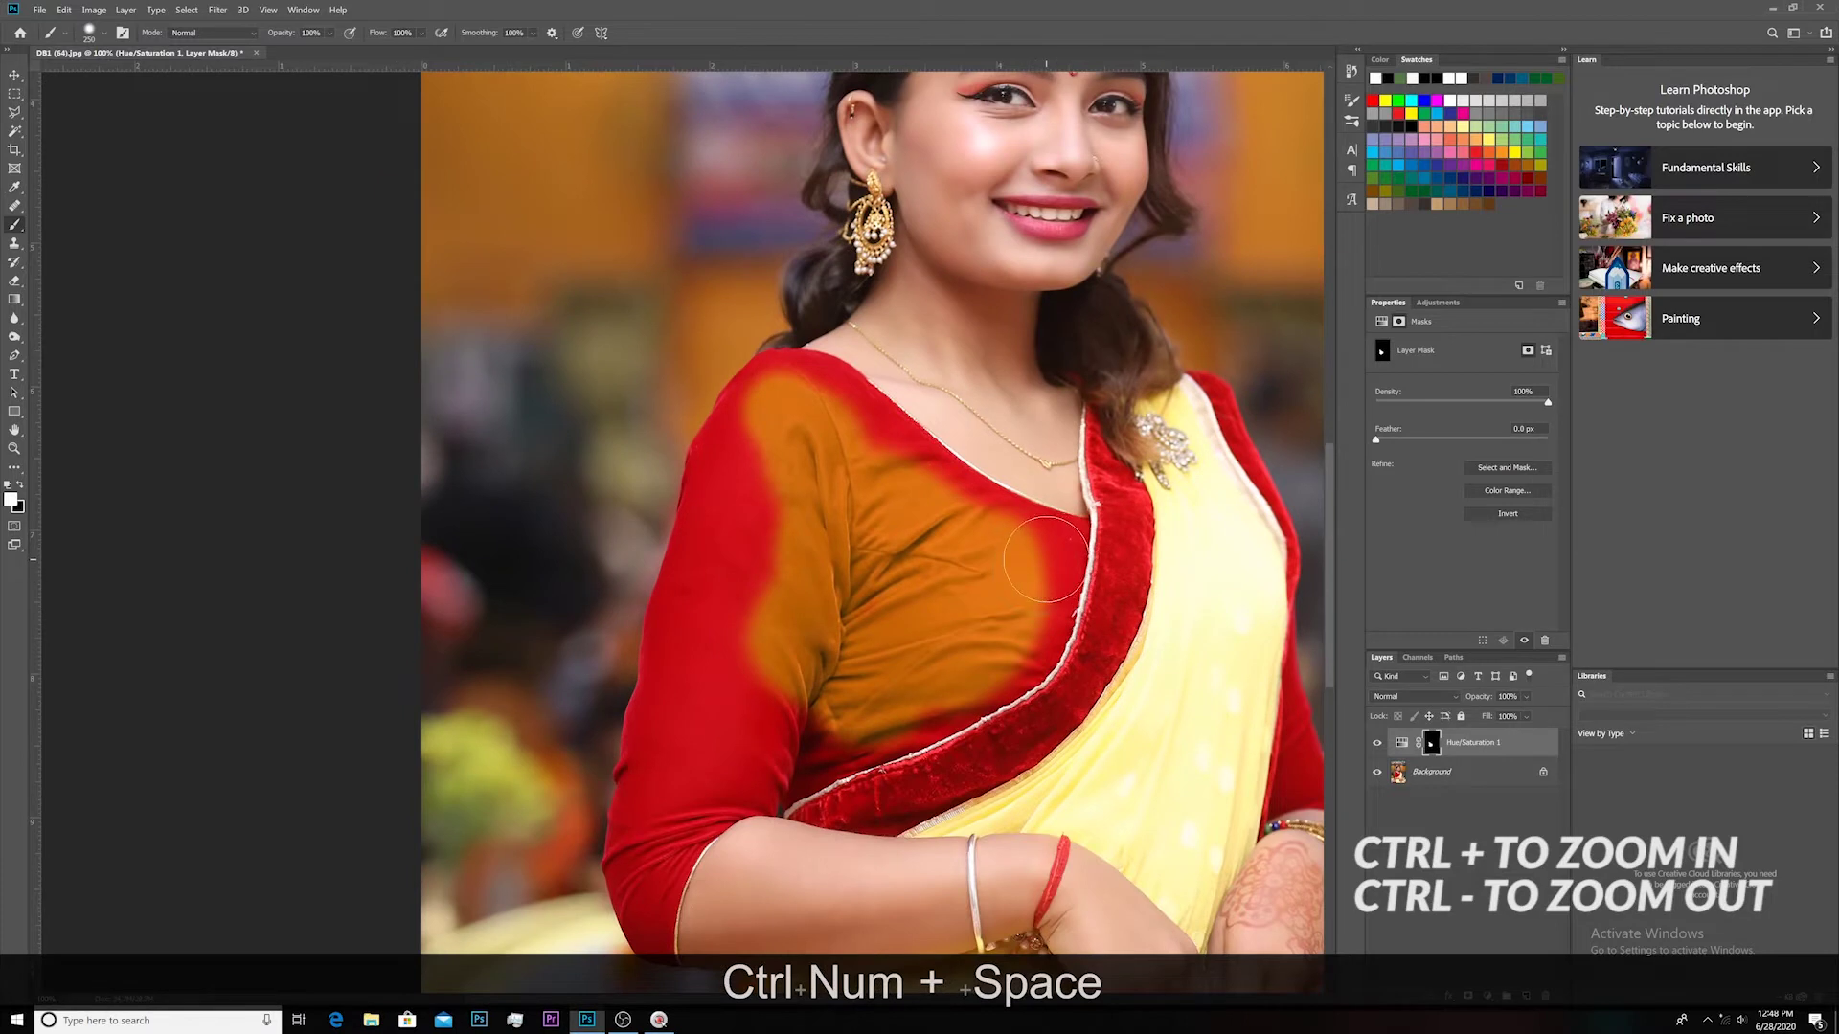
key(bracketleft)
key(bracketleft)
key(bracketleft)
key(bracketleft)
key(bracketleft)
key(bracketleft)
key(bracketleft)
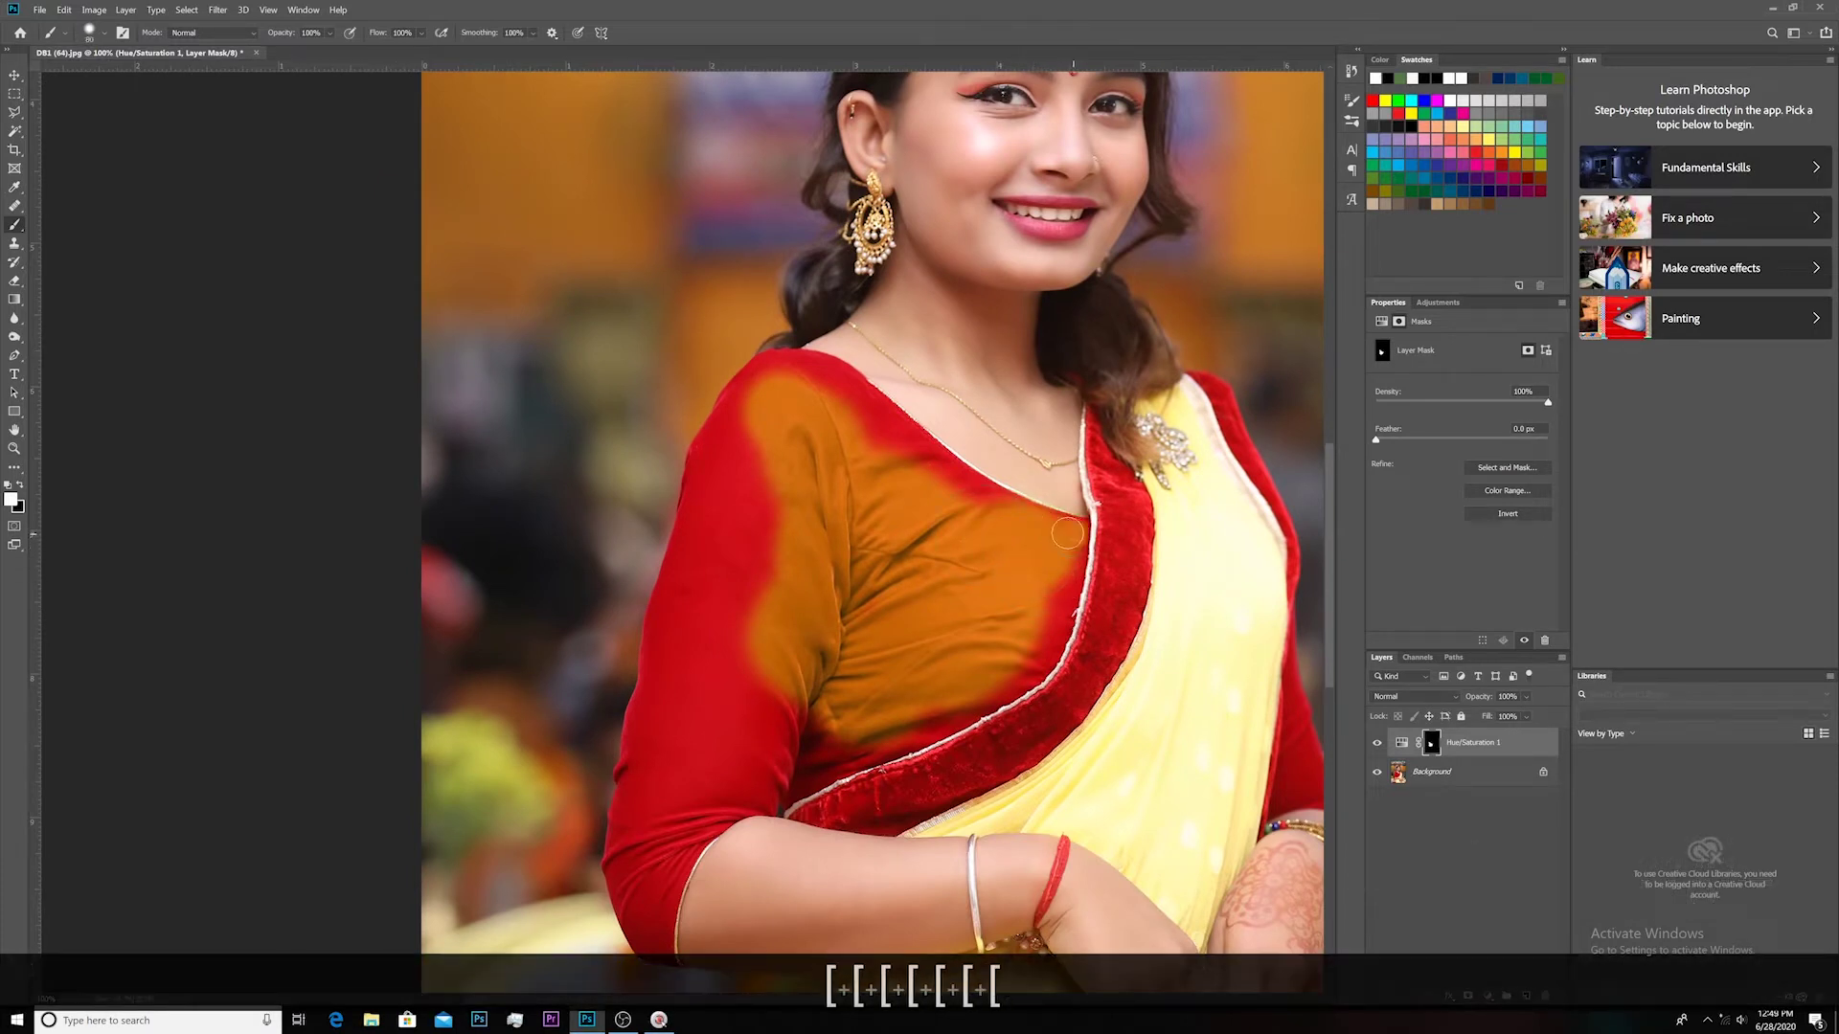
mouse_move(960, 483)
mouse_down()
mouse_move(921, 458)
mouse_move(915, 480)
mouse_up()
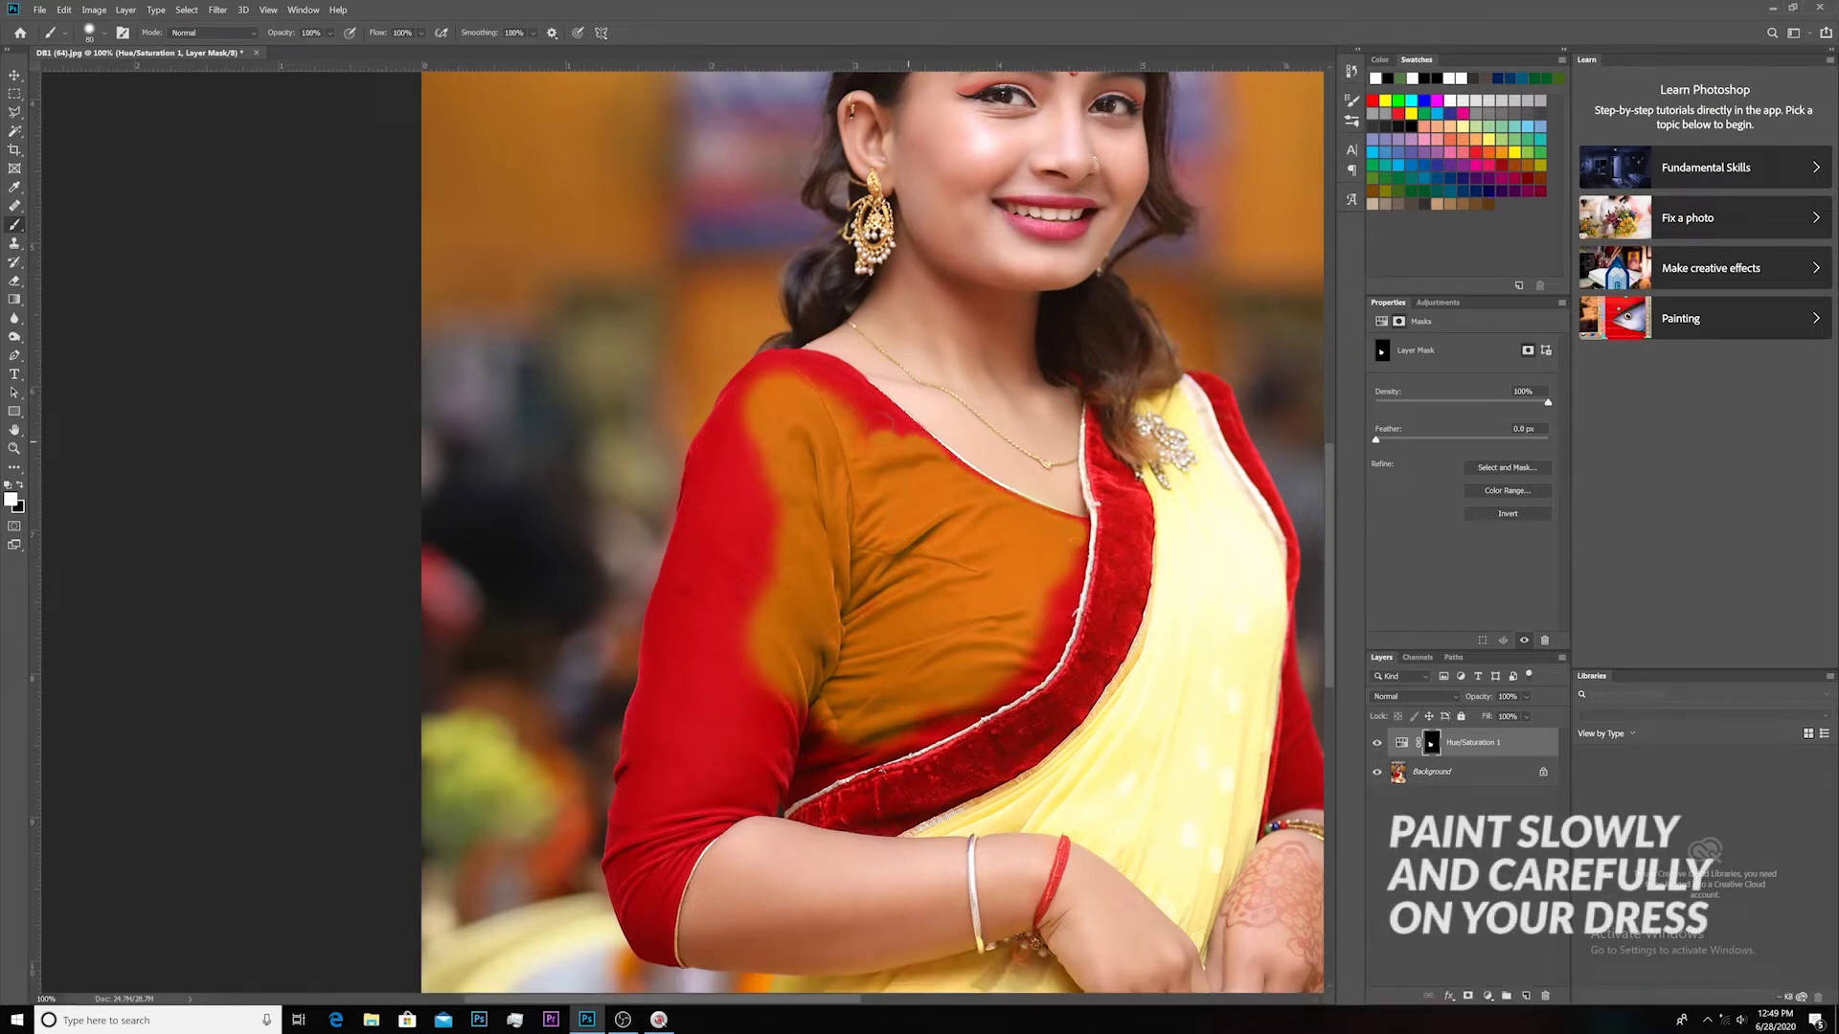
- Reduce the brush to 50 px to refine the mask closely along the neckline's white trim
key(ctrl+KP_Add)
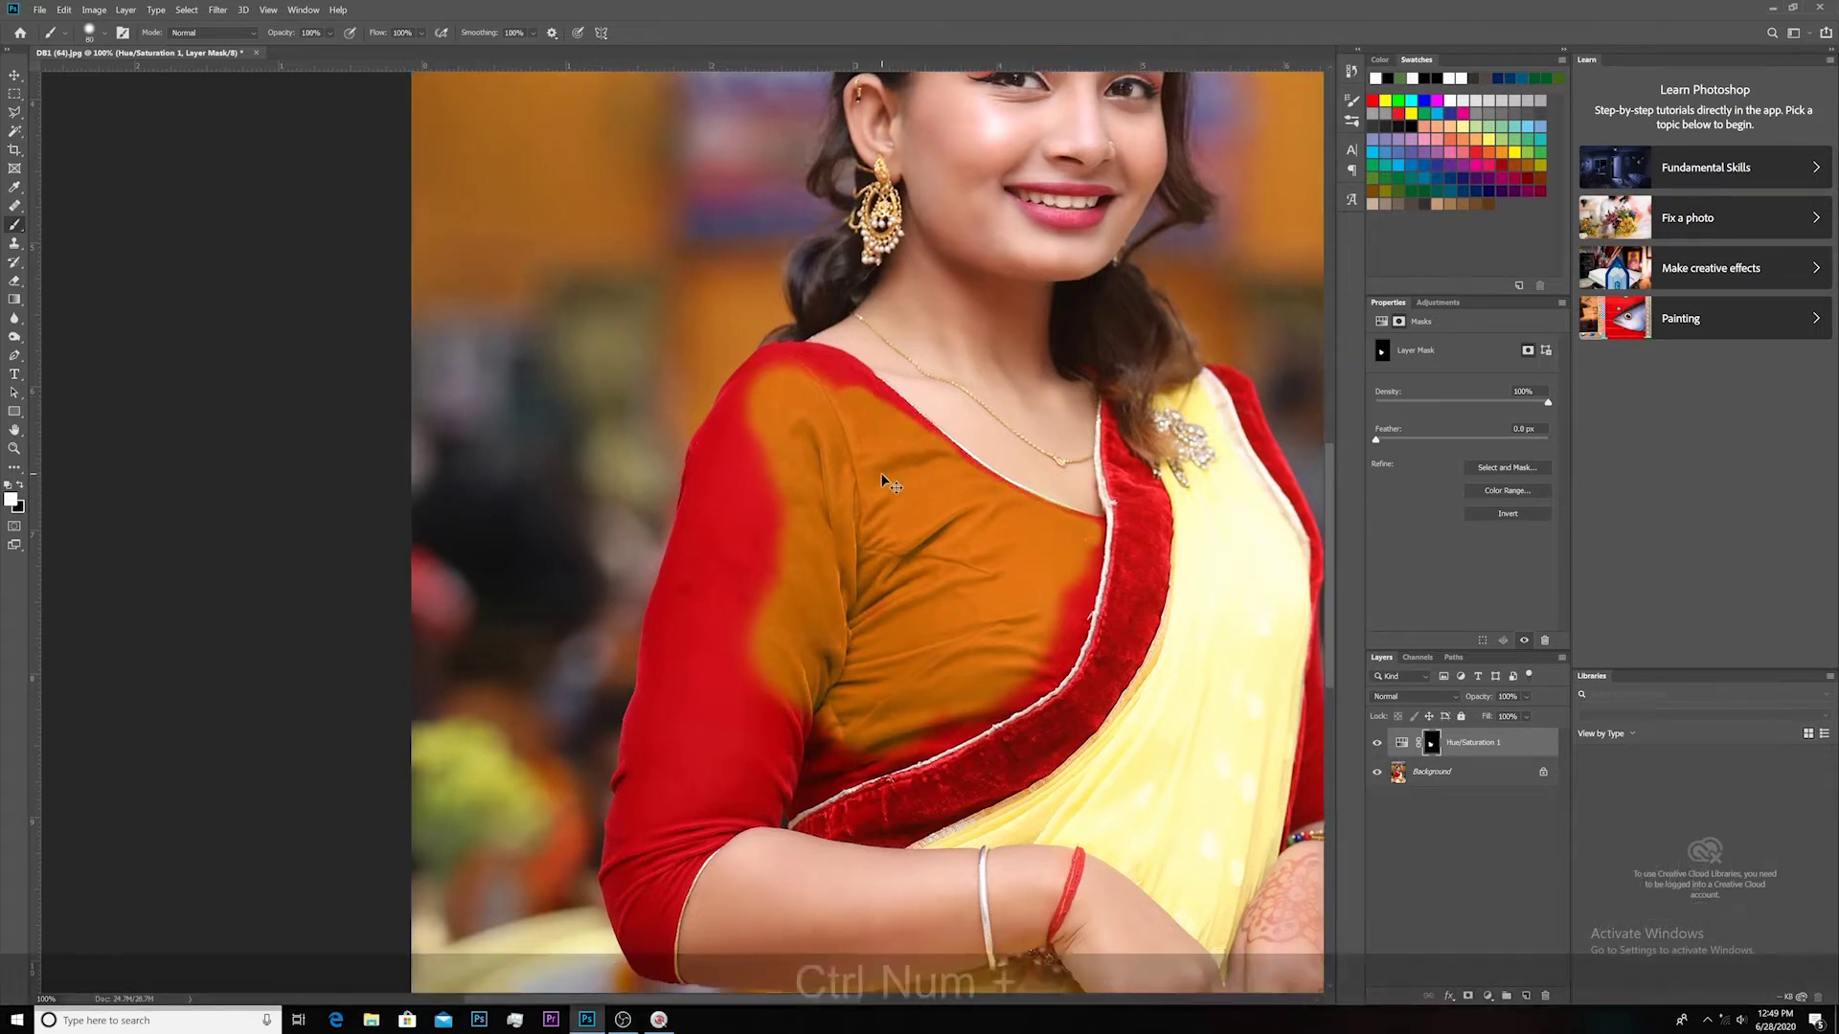
drag(881, 474, 444, 431)
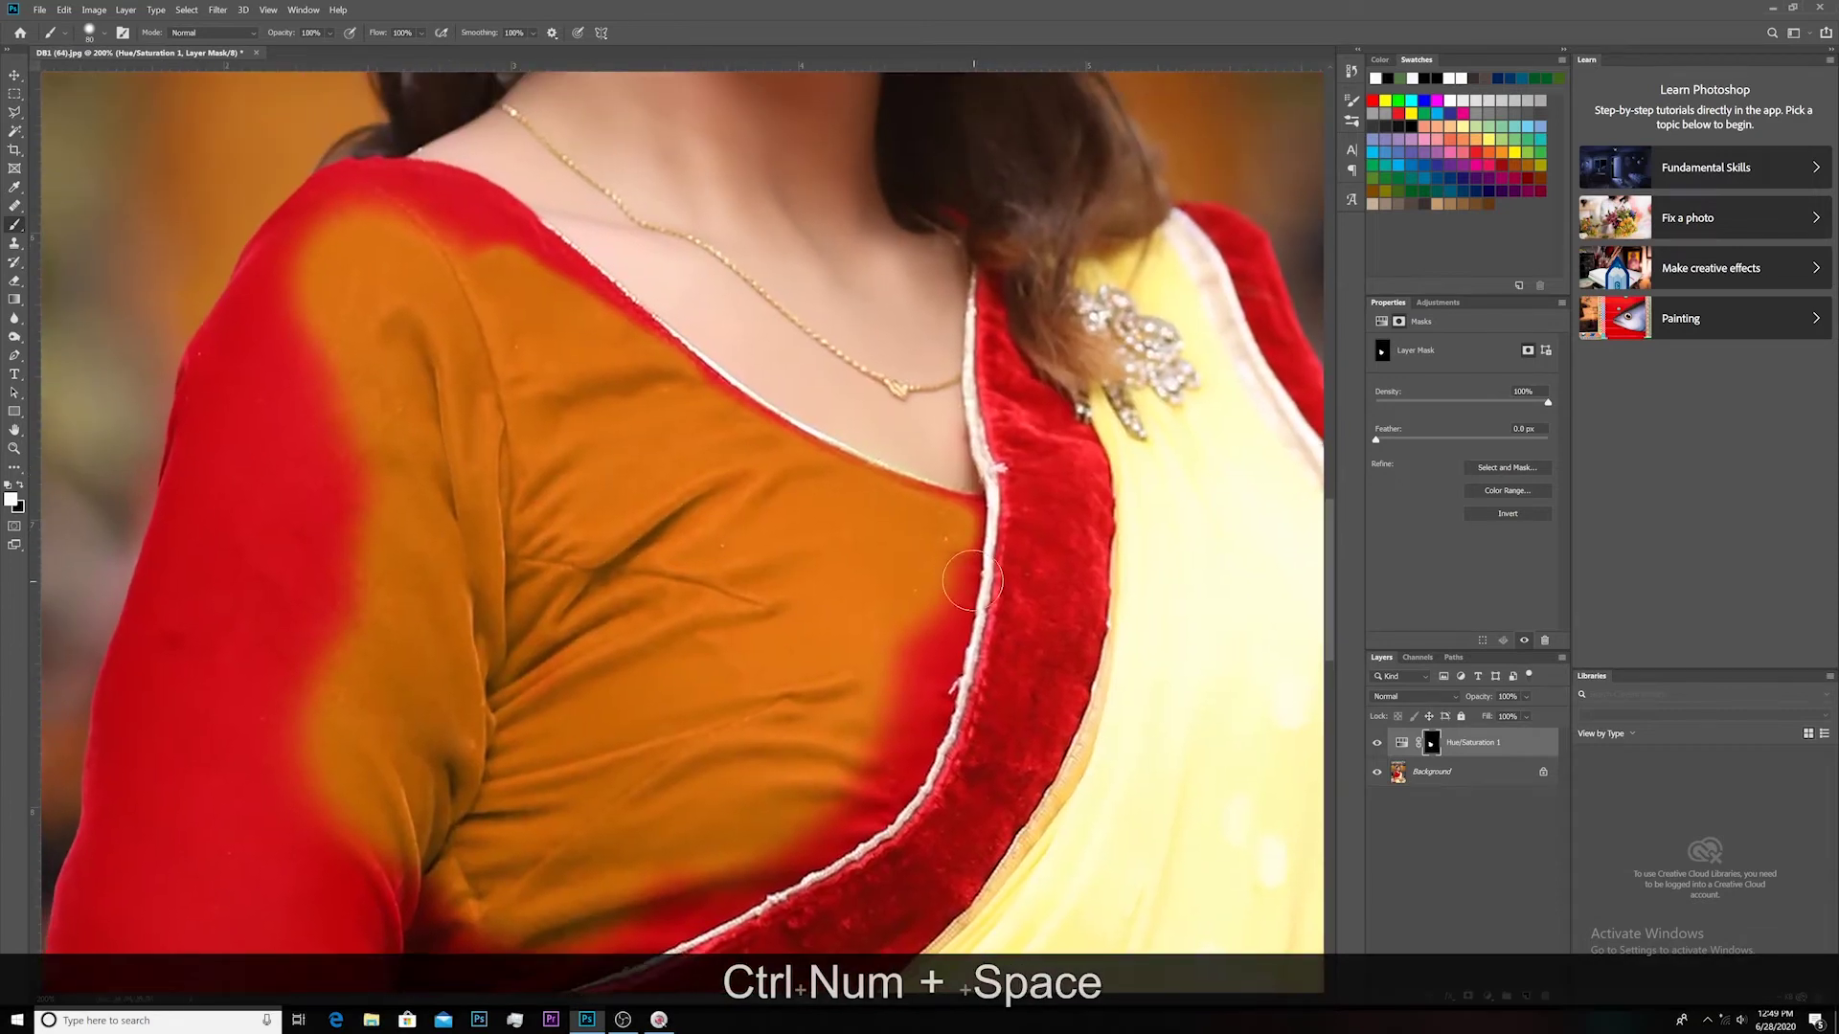
key(bracketleft)
key(bracketleft)
key(bracketleft)
key(ctrl+KP_Add)
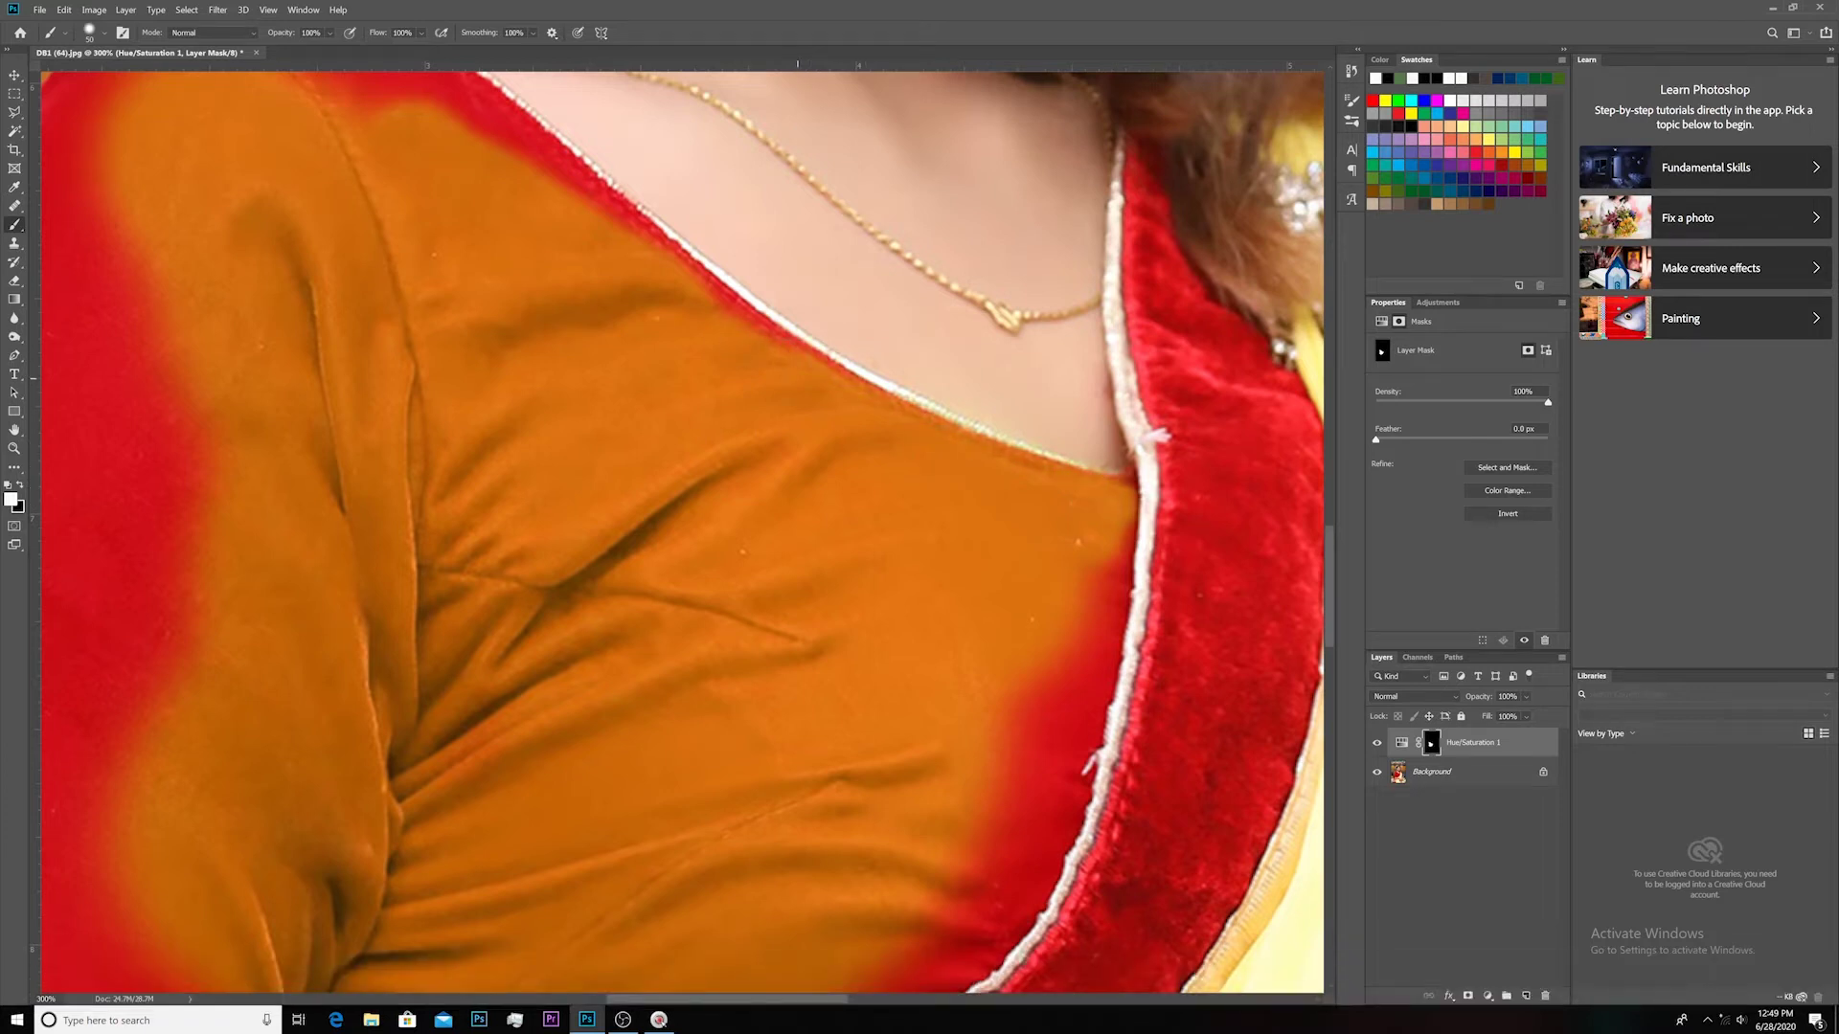
- Paint the mask over the top of the shoulder and the upper sleeve, using a smaller brush near the edges
key(space)
mouse_move(640, 291)
mouse_down()
mouse_move(657, 328)
mouse_move(1021, 648)
mouse_move(987, 589)
mouse_move(891, 542)
mouse_move(895, 522)
mouse_move(669, 439)
mouse_up()
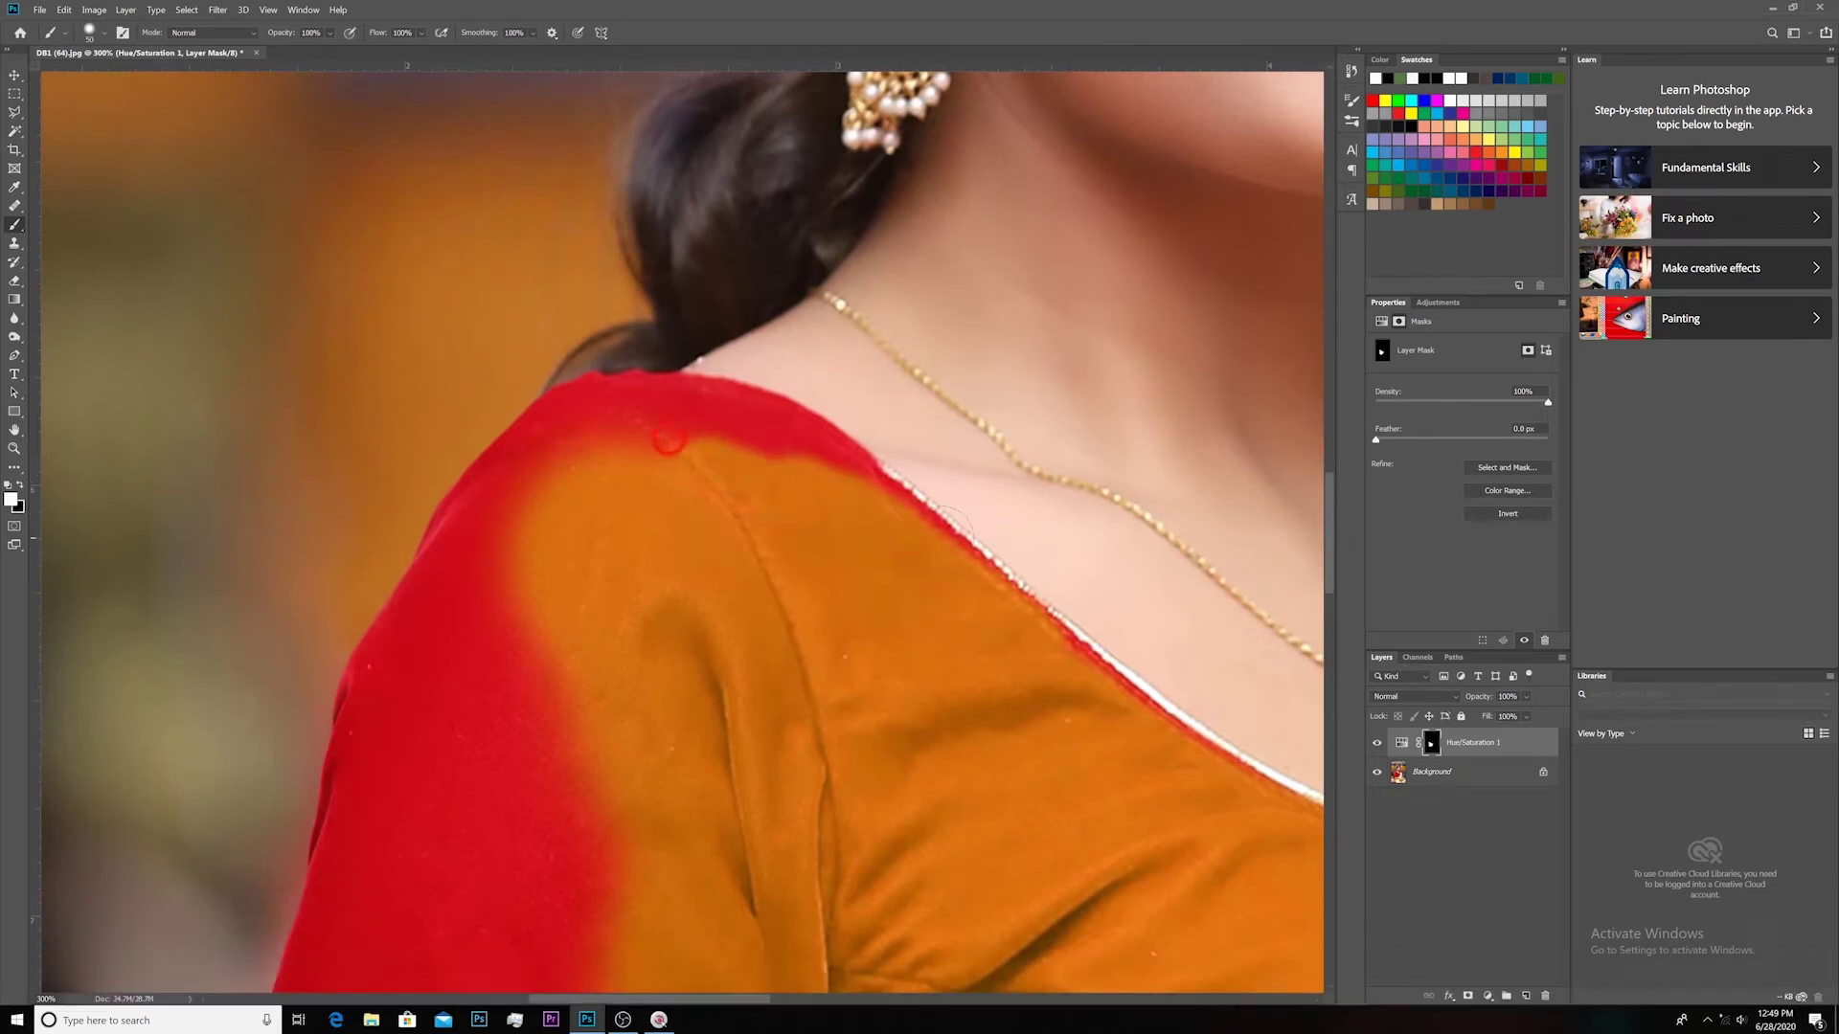
drag(785, 440, 680, 418)
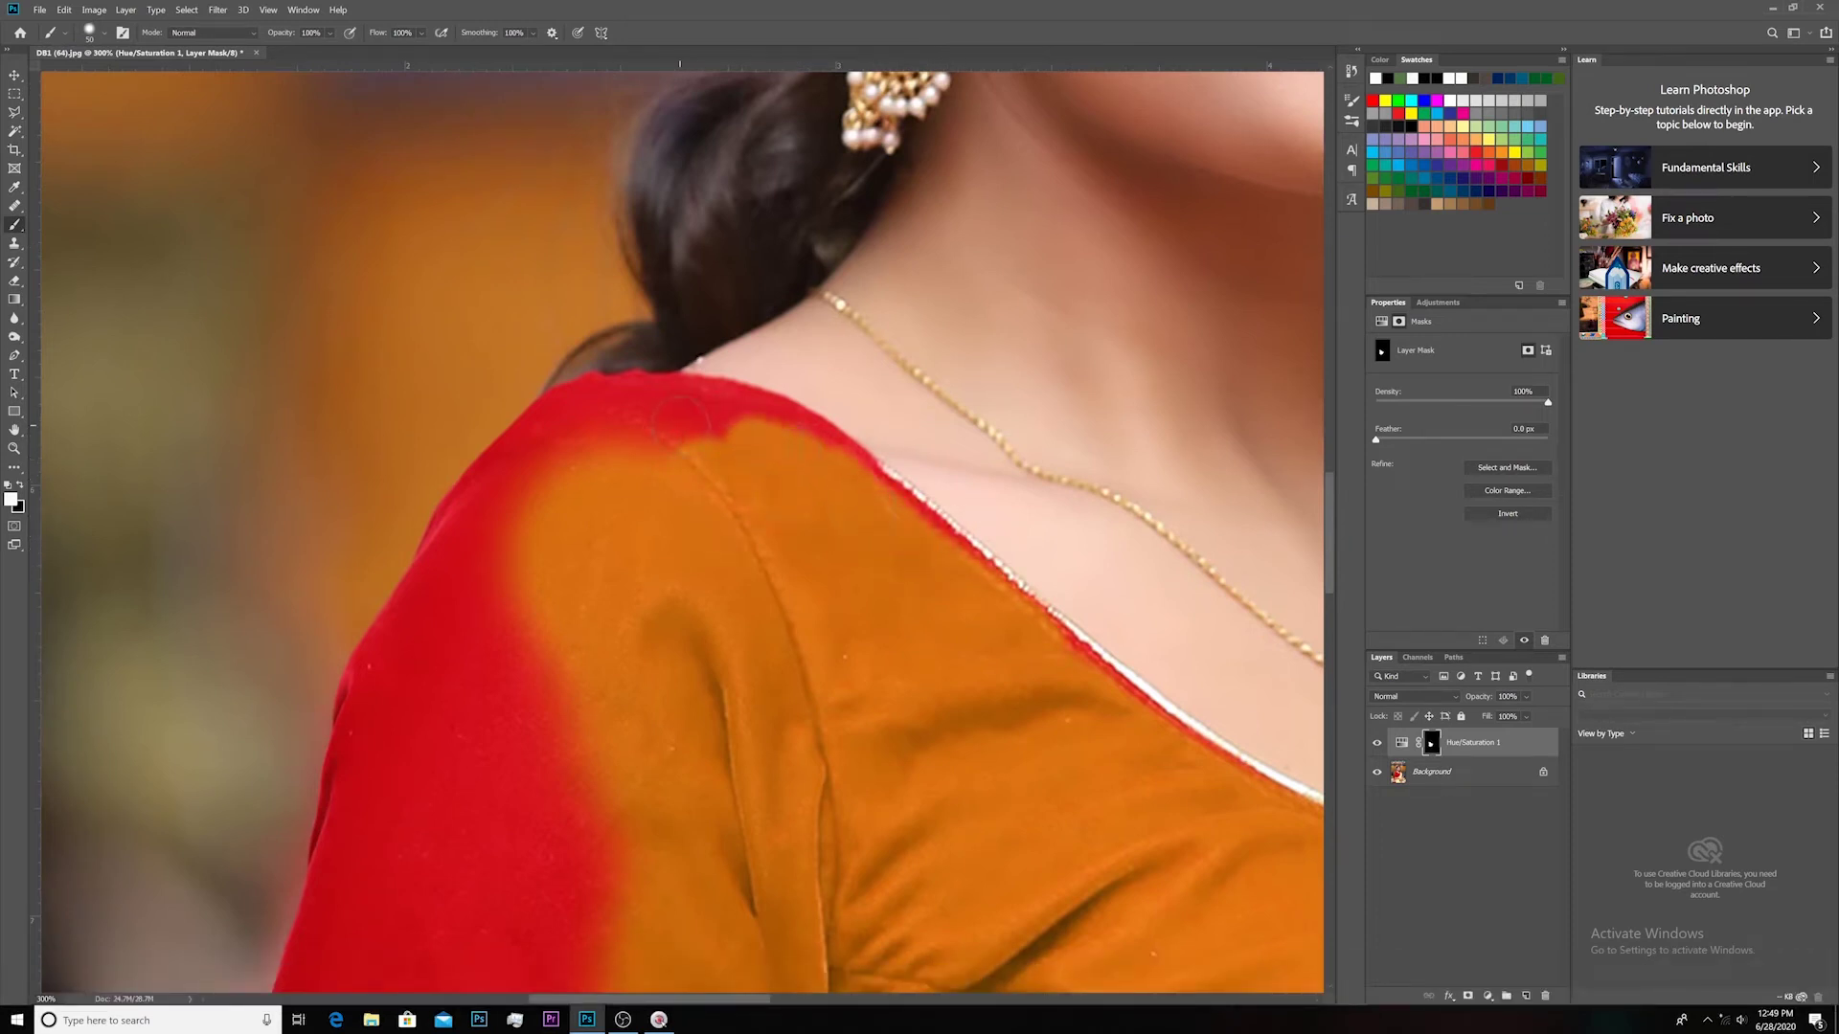
key(bracketleft)
key(bracketleft)
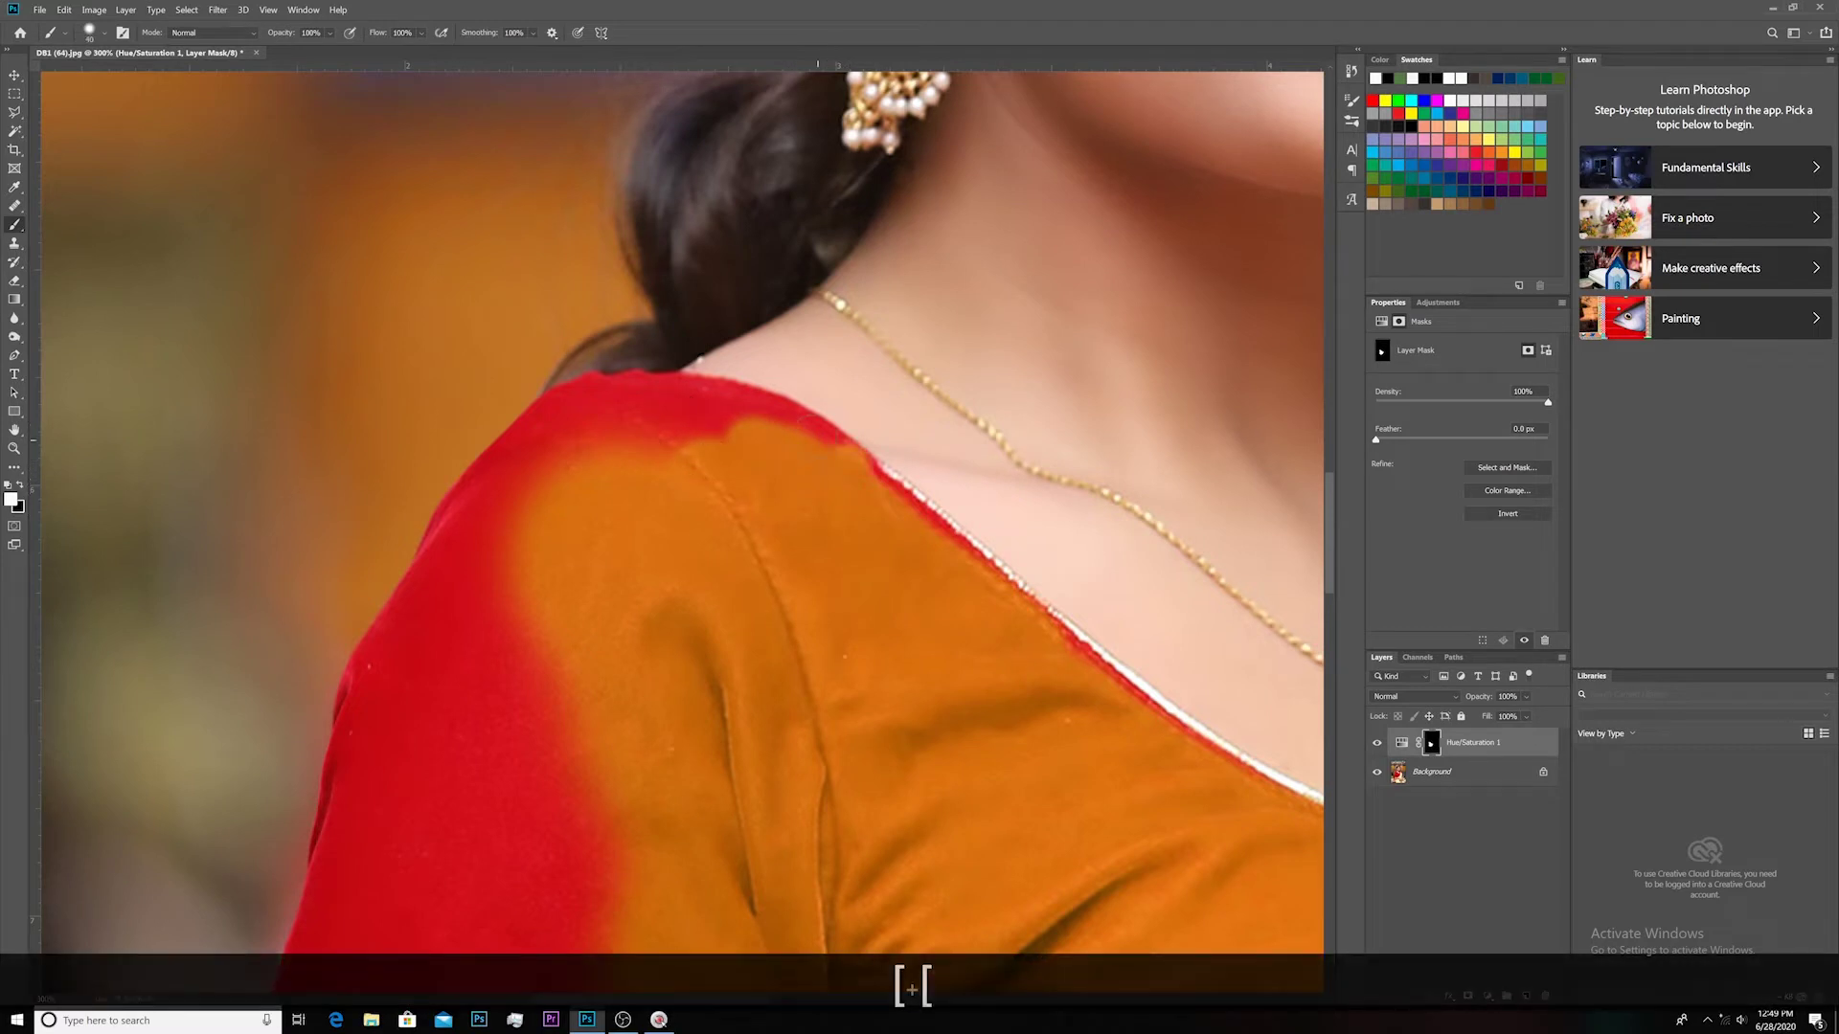
mouse_move(804, 410)
mouse_down()
mouse_move(602, 417)
mouse_move(529, 457)
mouse_move(462, 558)
mouse_up()
key(bracketleft)
key(bracketleft)
key(bracketleft)
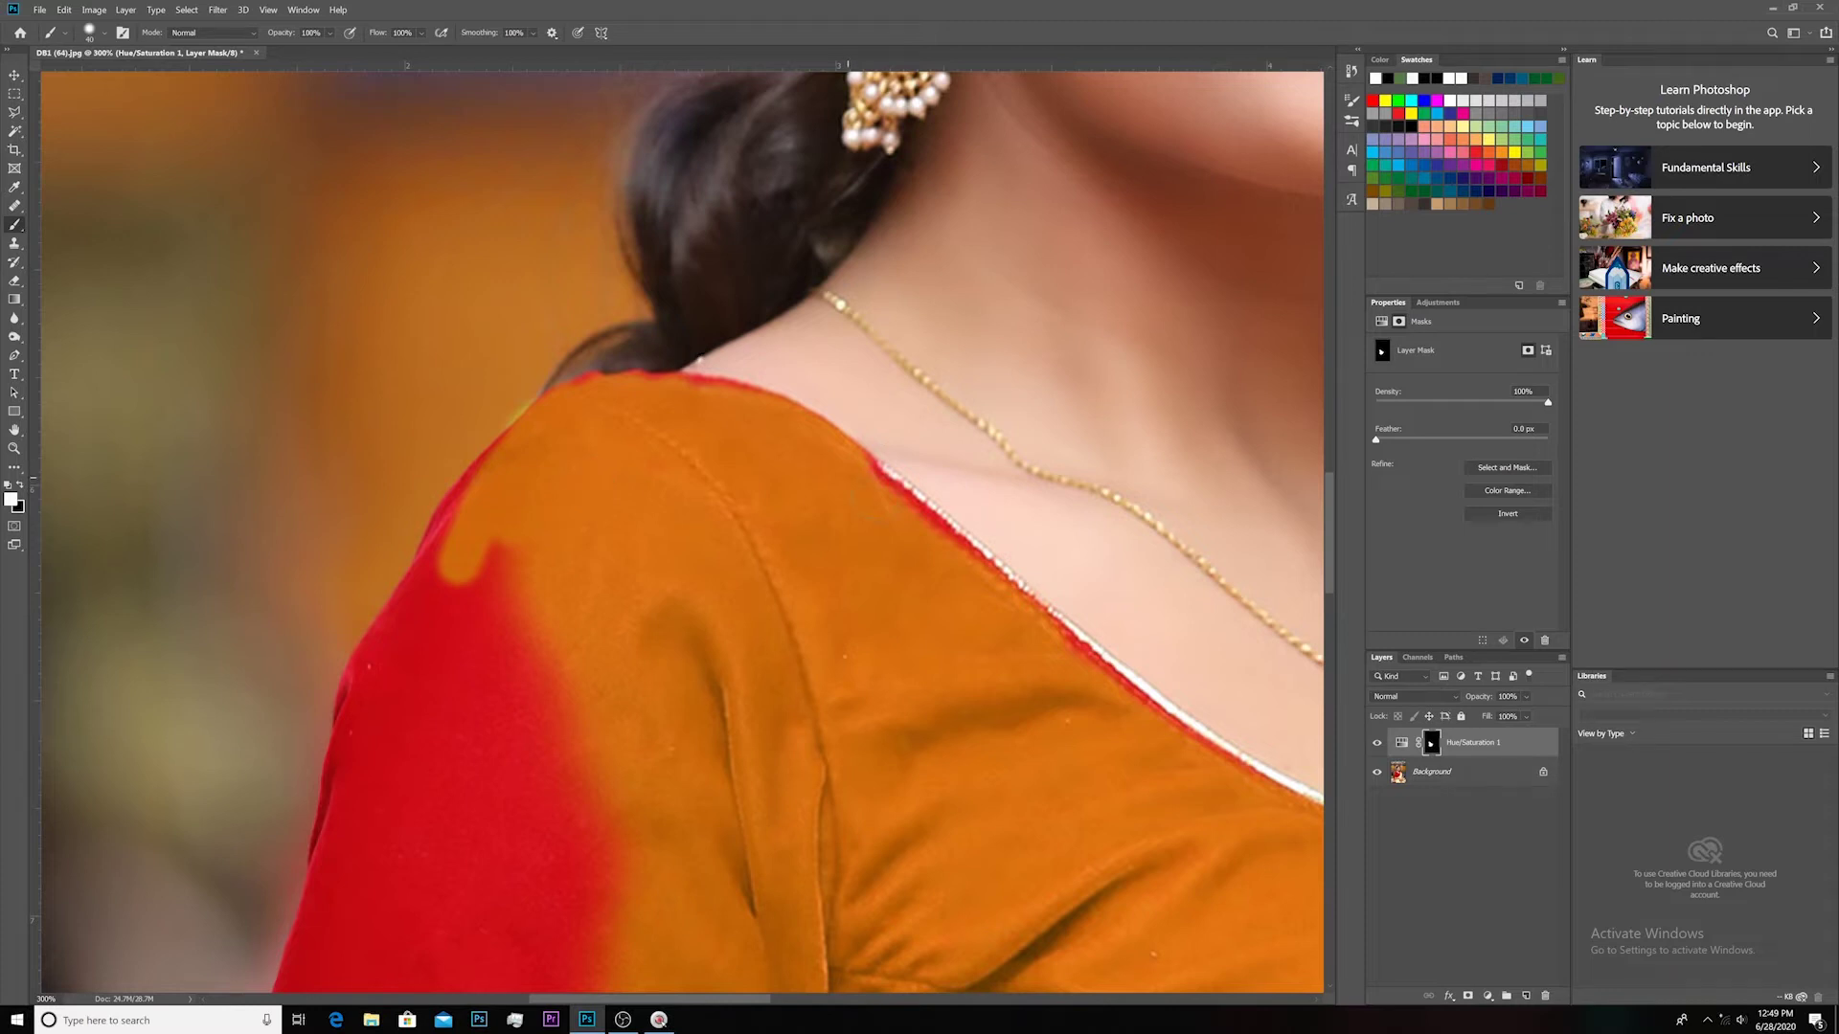
drag(431, 699, 669, 698)
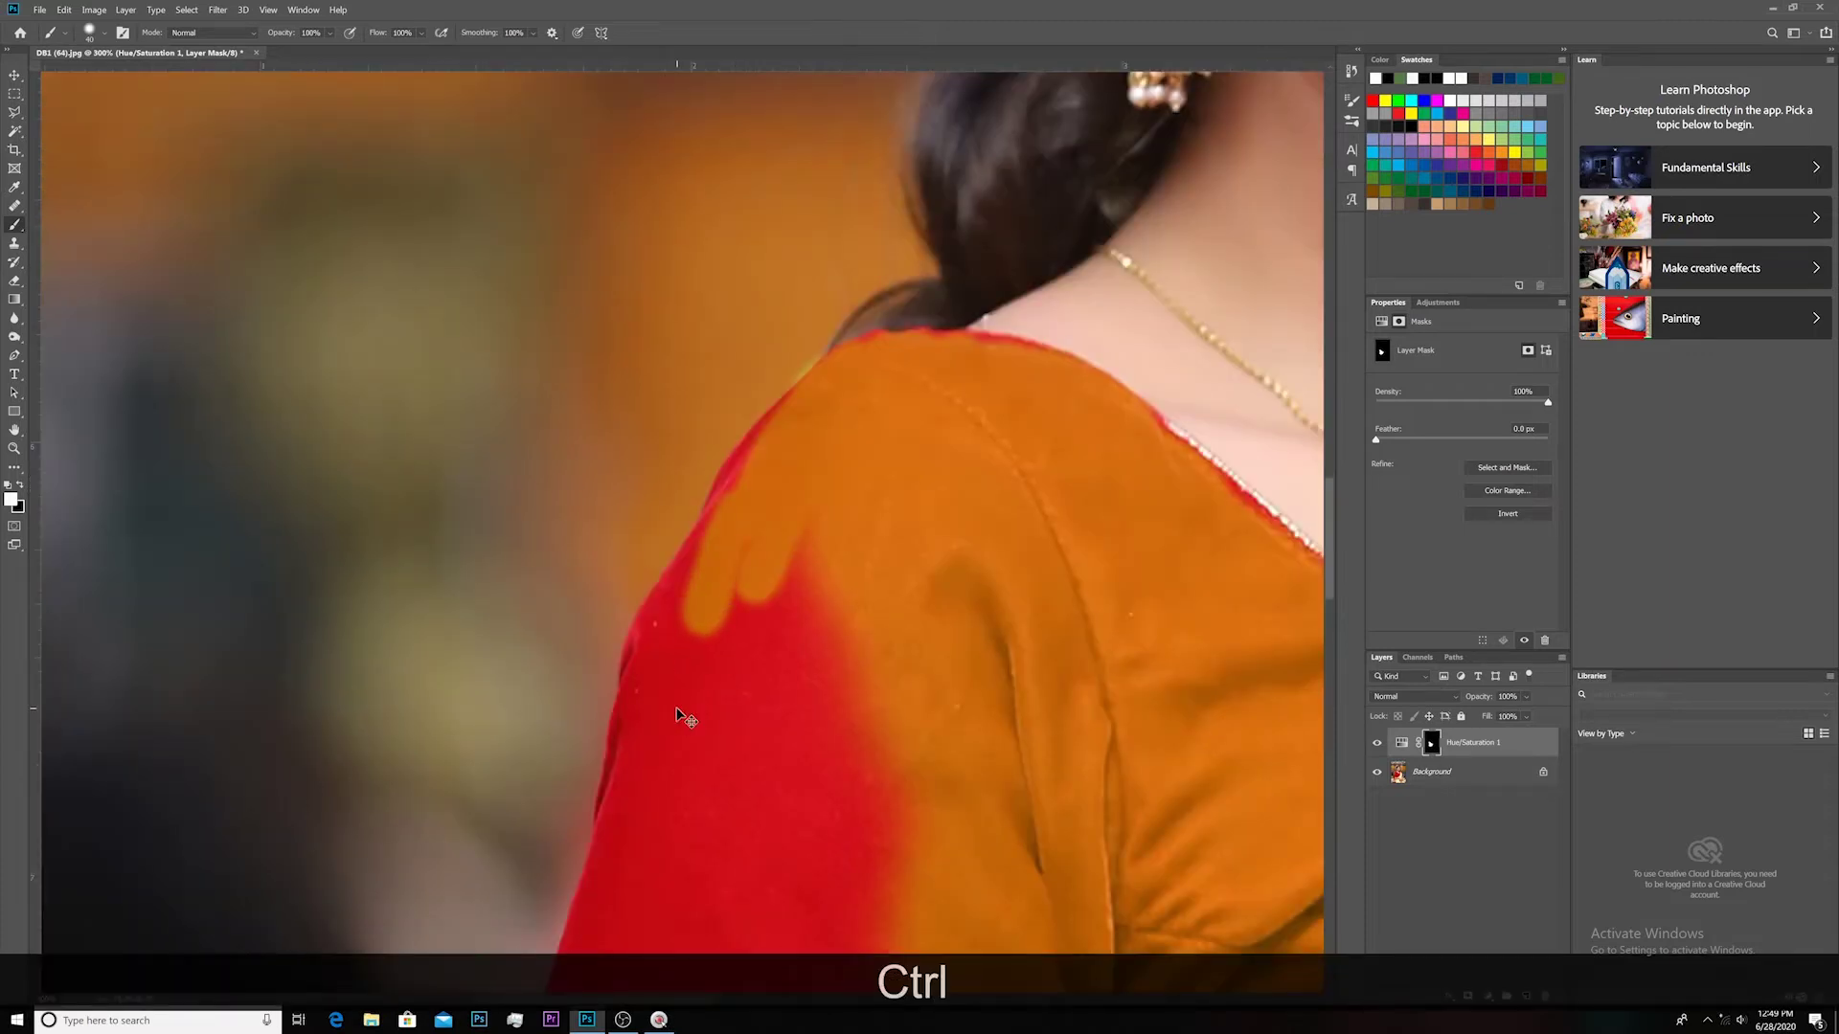
- Enlarge the brush to 175 px and paint the mask down the red sleeve and across the blouse's lower side
key(ctrl+KP_Subtract)
key(ctrl+KP_Subtract)
key(ctrl+KP_Subtract)
key(ctrl+KP_Subtract)
key(bracketright)
key(bracketright)
key(bracketright)
key(bracketright)
key(bracketright)
key(bracketright)
key(bracketright)
key(bracketright)
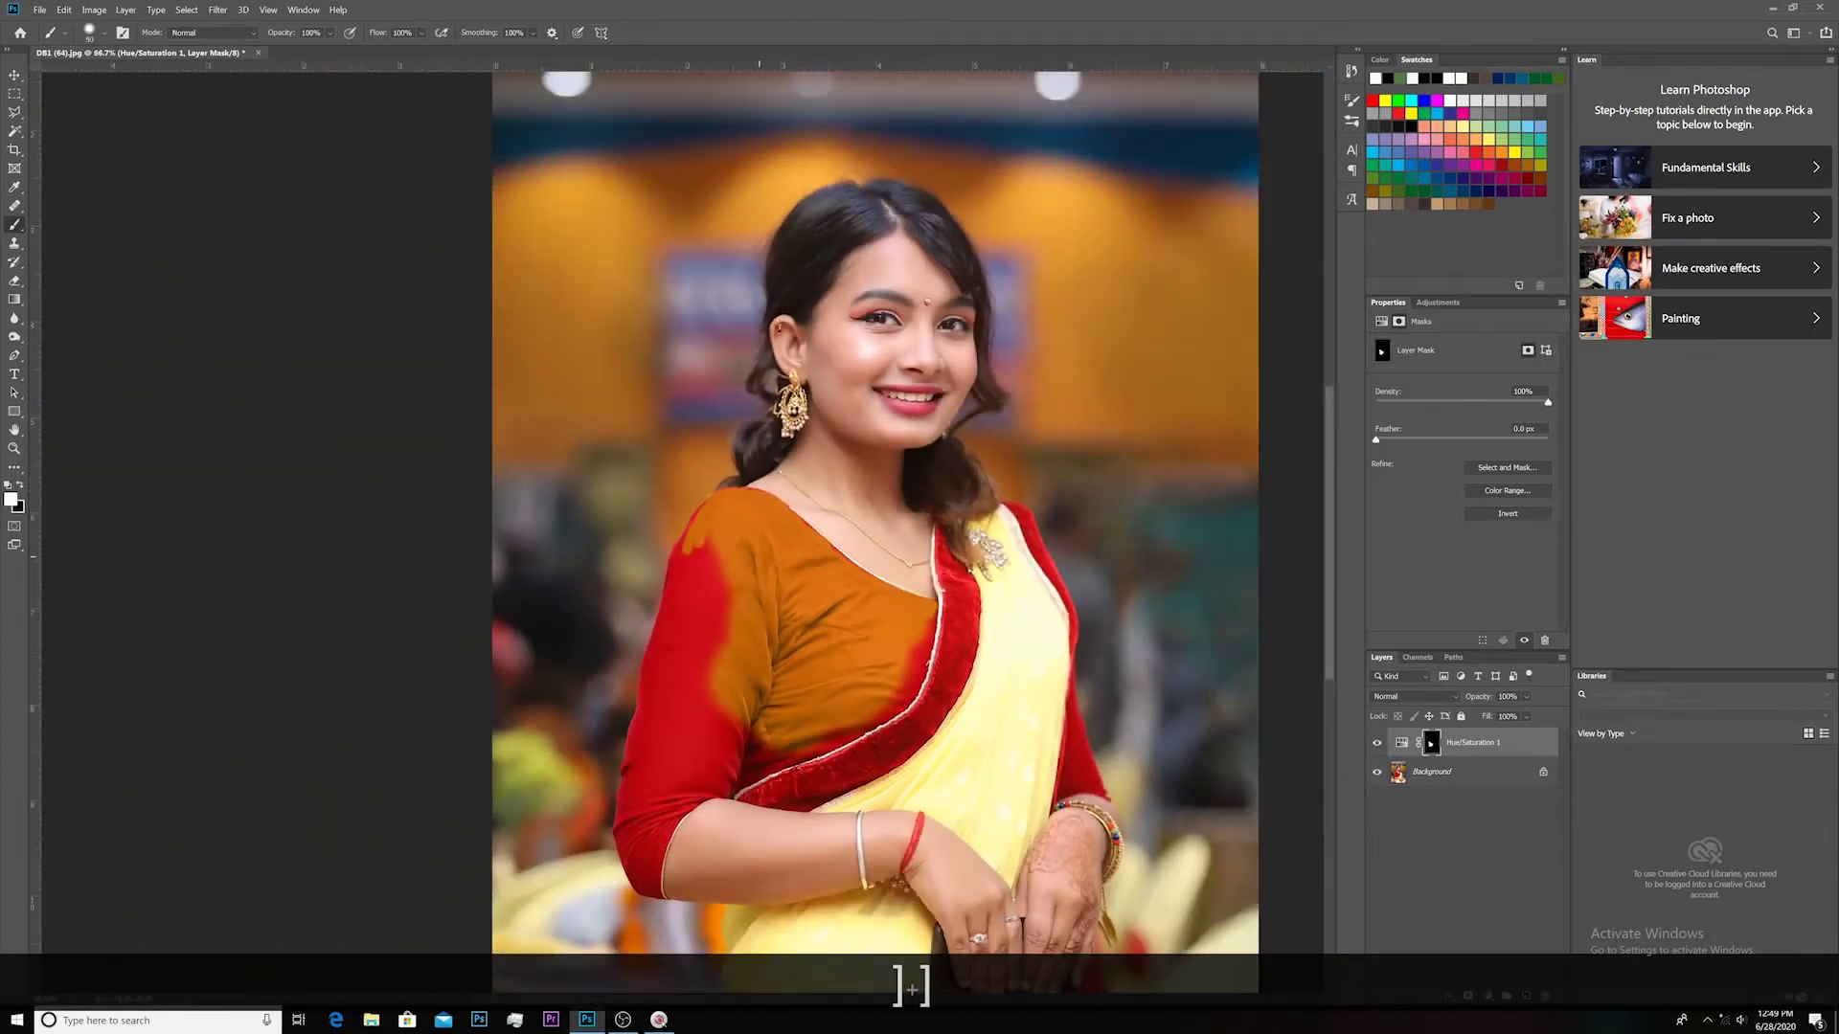
mouse_move(693, 595)
mouse_down()
mouse_move(685, 624)
mouse_move(713, 624)
mouse_move(707, 642)
mouse_up()
key(bracketright)
drag(683, 708, 733, 752)
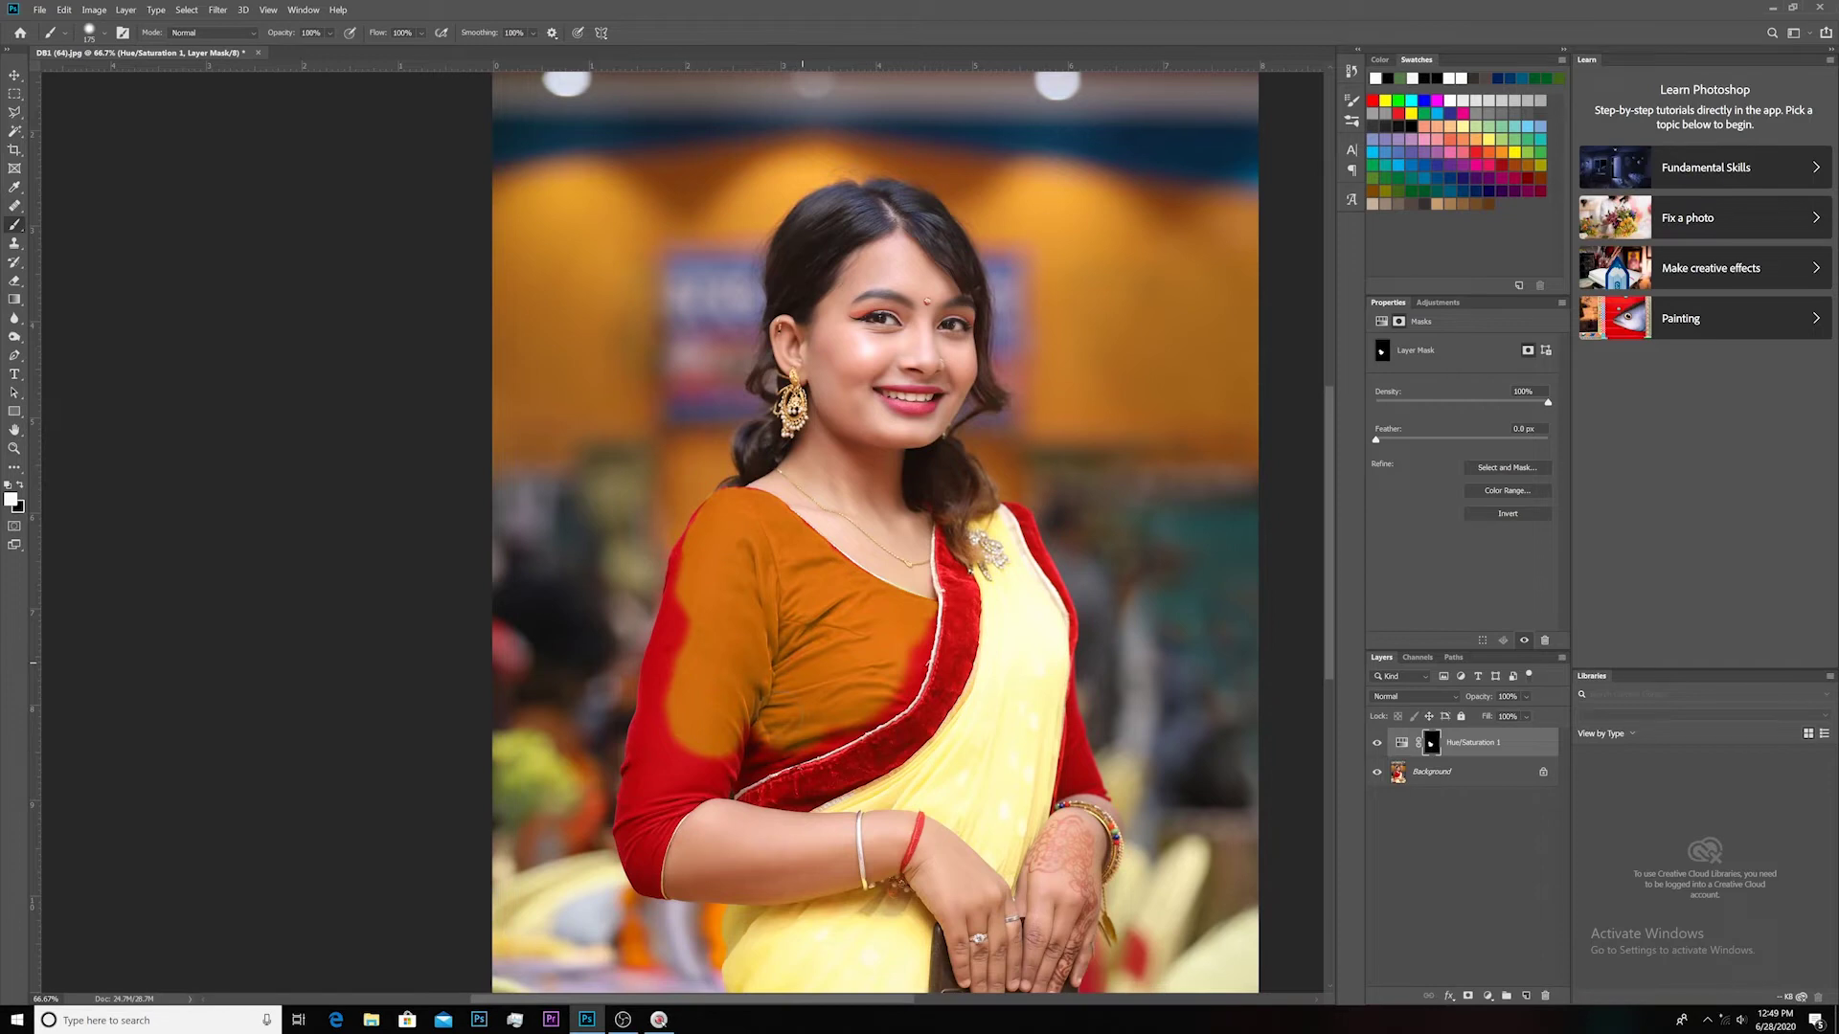
mouse_move(790, 742)
mouse_down()
mouse_move(670, 780)
mouse_move(670, 699)
mouse_move(651, 756)
mouse_move(682, 634)
mouse_move(667, 683)
mouse_up()
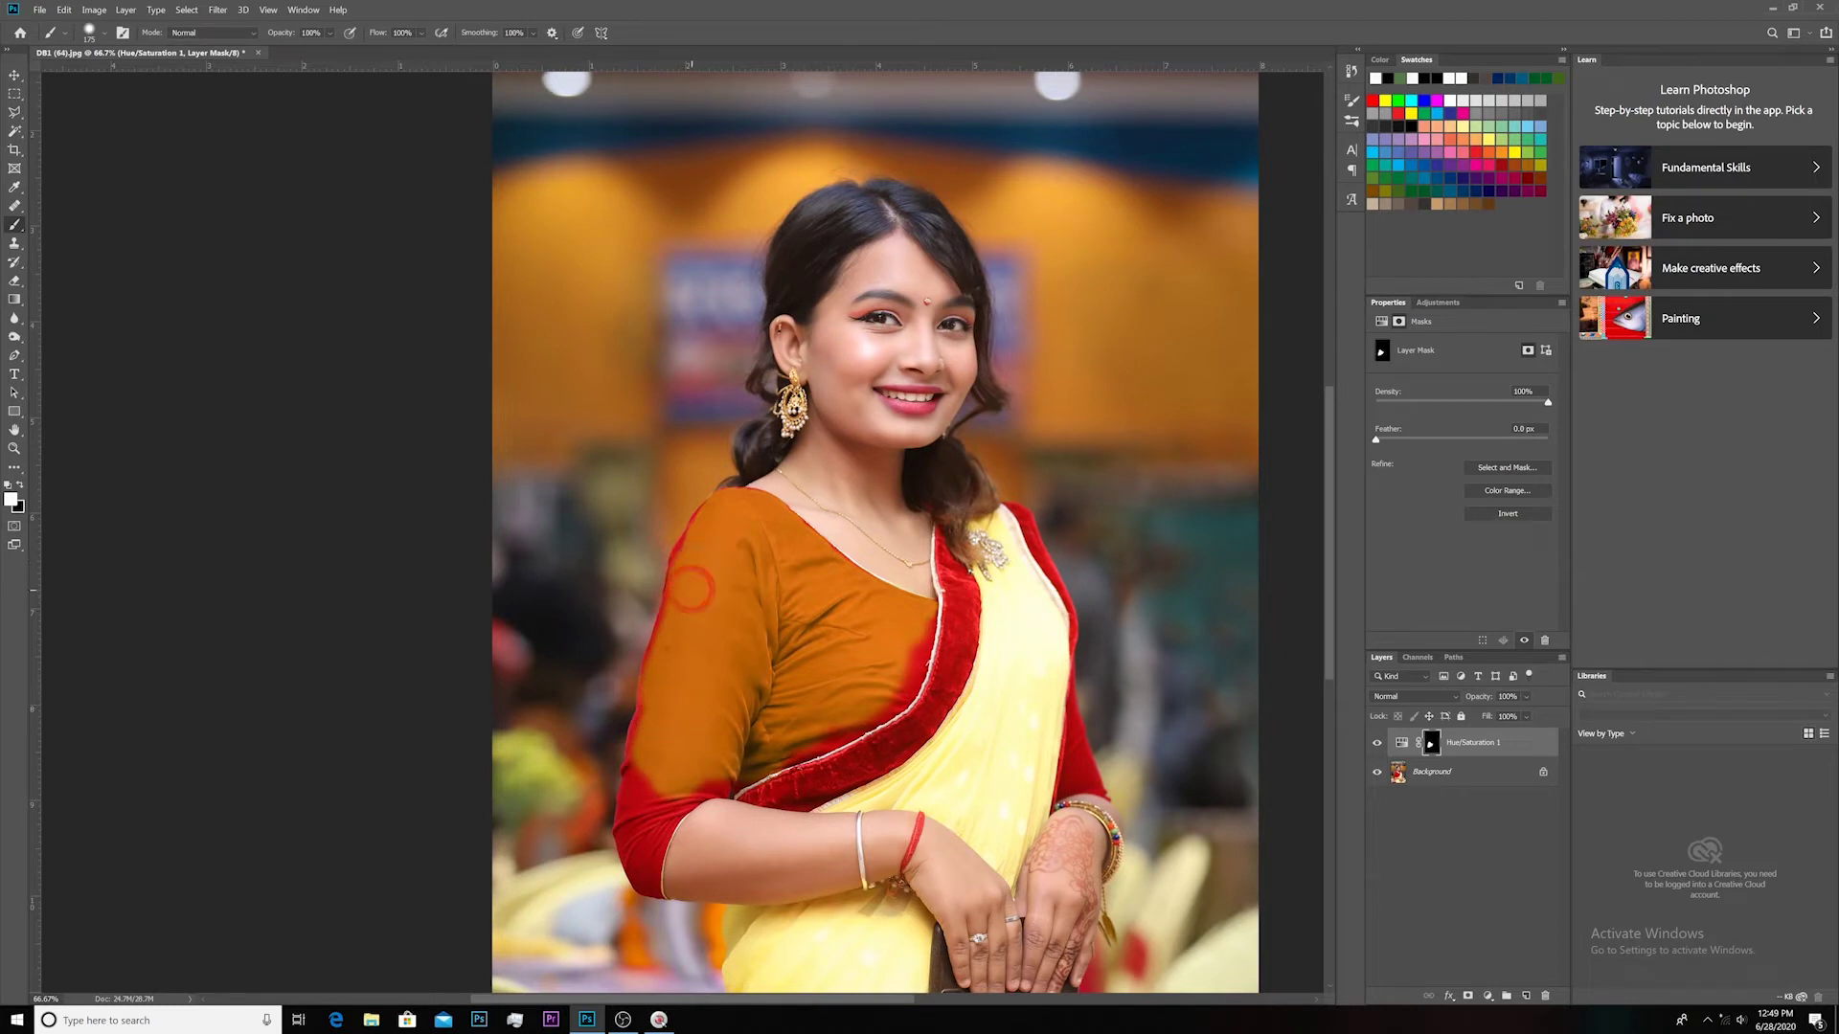
- Paint the mask along the sleeve's outer edge with a smaller brush
key(ctrl+KP_Add)
key(ctrl+KP_Add)
key(ctrl+KP_Add)
key(ctrl+KP_Add)
key(ctrl+KP_Add)
key(ctrl+KP_Add)
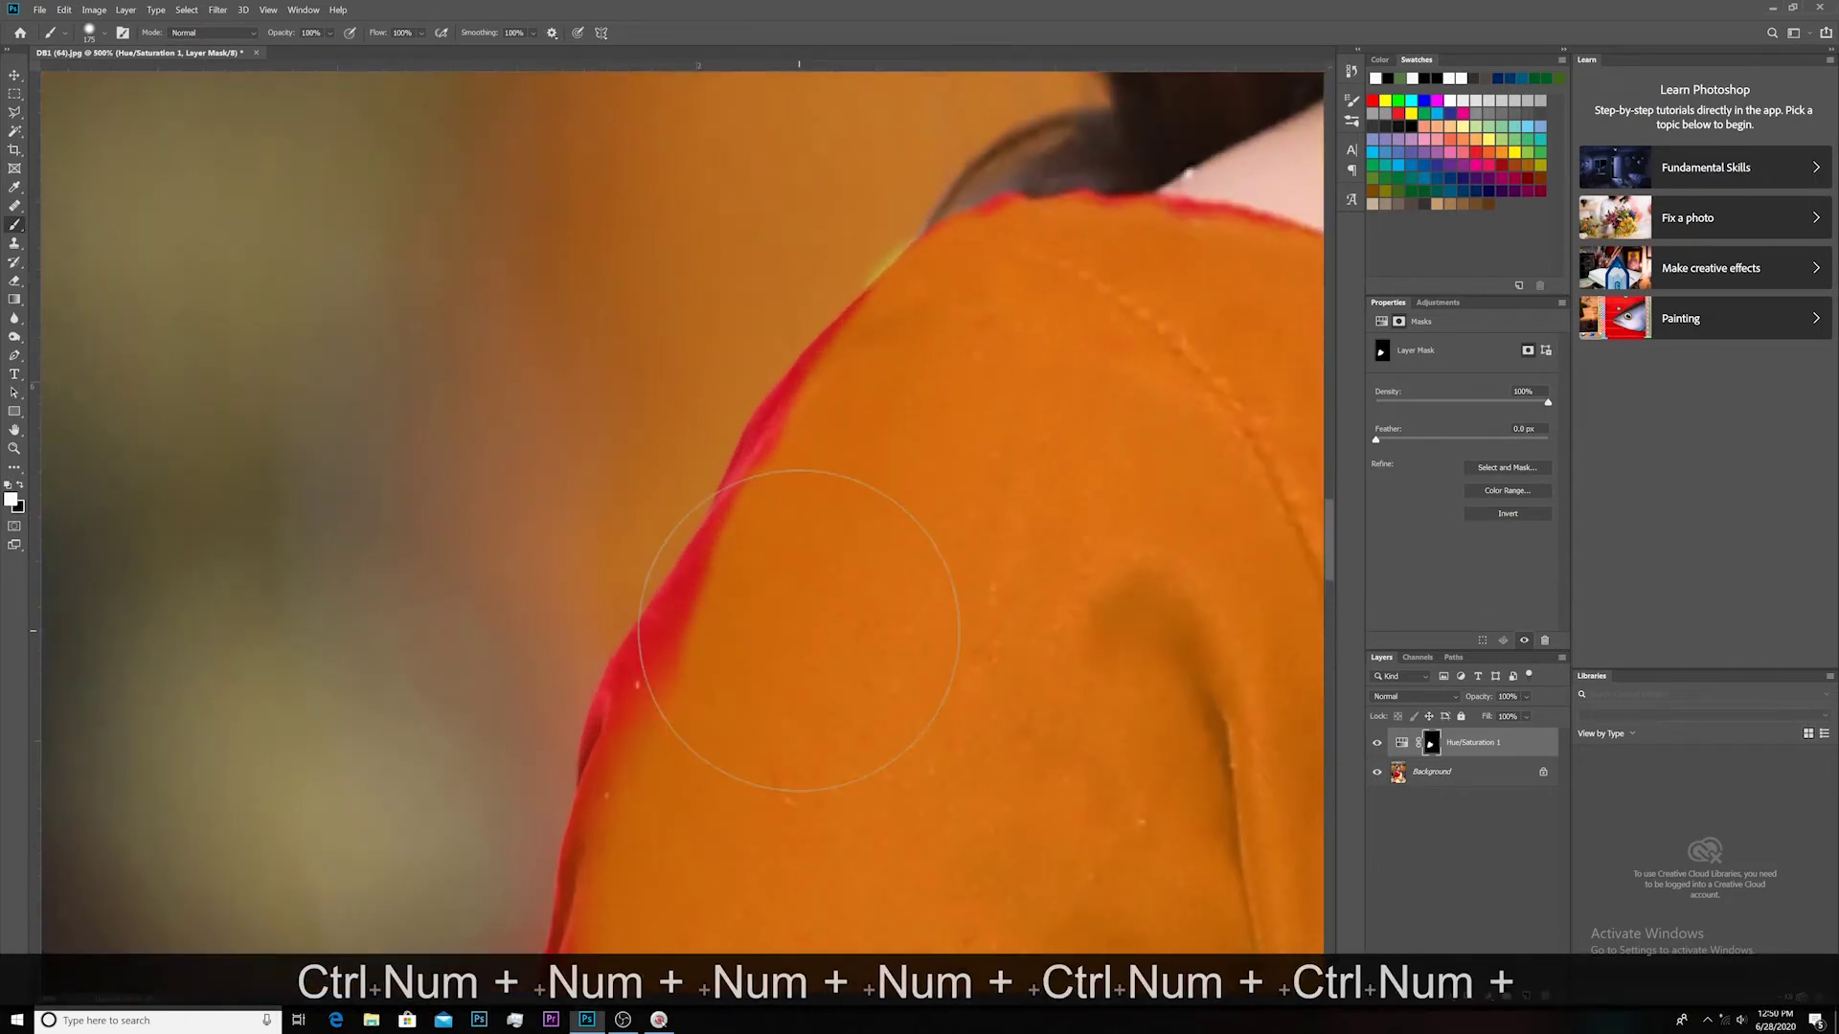
key(bracketleft)
key(bracketleft)
key(bracketleft)
key(bracketleft)
key(bracketleft)
key(bracketleft)
key(bracketleft)
key(bracketleft)
key(bracketleft)
key(bracketleft)
mouse_move(643, 743)
mouse_down()
mouse_move(775, 532)
mouse_move(738, 612)
mouse_up()
mouse_move(739, 612)
mouse_down()
mouse_move(776, 419)
mouse_move(694, 767)
mouse_move(784, 415)
mouse_move(692, 707)
mouse_up()
mouse_move(692, 706)
mouse_down()
mouse_move(747, 476)
mouse_move(695, 755)
mouse_up()
mouse_move(695, 756)
mouse_down()
mouse_move(693, 476)
mouse_move(628, 809)
mouse_up()
- Fill in the remaining red on the sleeve's mask with a larger brush
key(ctrl+KP_Subtract)
key(ctrl+KP_Subtract)
key(bracketright)
key(bracketright)
key(bracketright)
- Enlarge the brush and paint the mask over the lower sleeve near the elbow
key(bracketright)
key(bracketright)
key(bracketright)
key(bracketright)
key(bracketright)
key(bracketright)
key(bracketright)
drag(727, 680, 718, 728)
drag(718, 728, 783, 358)
- Reduce the brush and paint the mask over narrower red areas of the sleeve
drag(1091, 505, 1010, 536)
key(bracketleft)
key(bracketleft)
key(bracketleft)
key(bracketleft)
mouse_move(953, 615)
mouse_down()
mouse_move(713, 539)
mouse_move(730, 321)
mouse_move(693, 657)
mouse_move(743, 684)
mouse_up()
key(ctrl+KP_Subtract)
key(ctrl+KP_Subtract)
key(ctrl+KP_Subtract)
key(ctrl+KP_Add)
key(ctrl+KP_Add)
key(ctrl+KP_Add)
key(ctrl+KP_Add)
mouse_move(769, 414)
mouse_down()
mouse_move(881, 295)
mouse_move(349, 535)
mouse_up()
key(bracketright)
key(bracketright)
key(bracketright)
mouse_move(809, 439)
mouse_down()
mouse_move(783, 408)
mouse_move(759, 639)
mouse_move(787, 714)
mouse_move(676, 563)
mouse_move(687, 495)
mouse_move(641, 366)
mouse_move(636, 440)
mouse_up()
- Refine the mask along the lower sleeve and cuff edges with a much smaller brush
key(bracketleft)
key(bracketleft)
key(bracketleft)
key(bracketleft)
key(bracketleft)
key(bracketleft)
key(bracketleft)
key(bracketleft)
key(bracketleft)
key(bracketleft)
mouse_move(705, 686)
mouse_down()
mouse_move(772, 727)
mouse_move(830, 497)
mouse_move(915, 374)
mouse_move(1101, 295)
mouse_up()
drag(618, 374, 643, 206)
mouse_move(652, 173)
mouse_down()
mouse_move(635, 172)
mouse_move(706, 349)
mouse_move(606, 416)
mouse_up()
- Paint out the remaining red fringe along the outer sleeve, the shoulder top and the neckline
key(ctrl+KP_Subtract)
key(ctrl+KP_Subtract)
drag(652, 227, 819, 452)
key(ctrl+KP_Add)
key(ctrl+KP_Add)
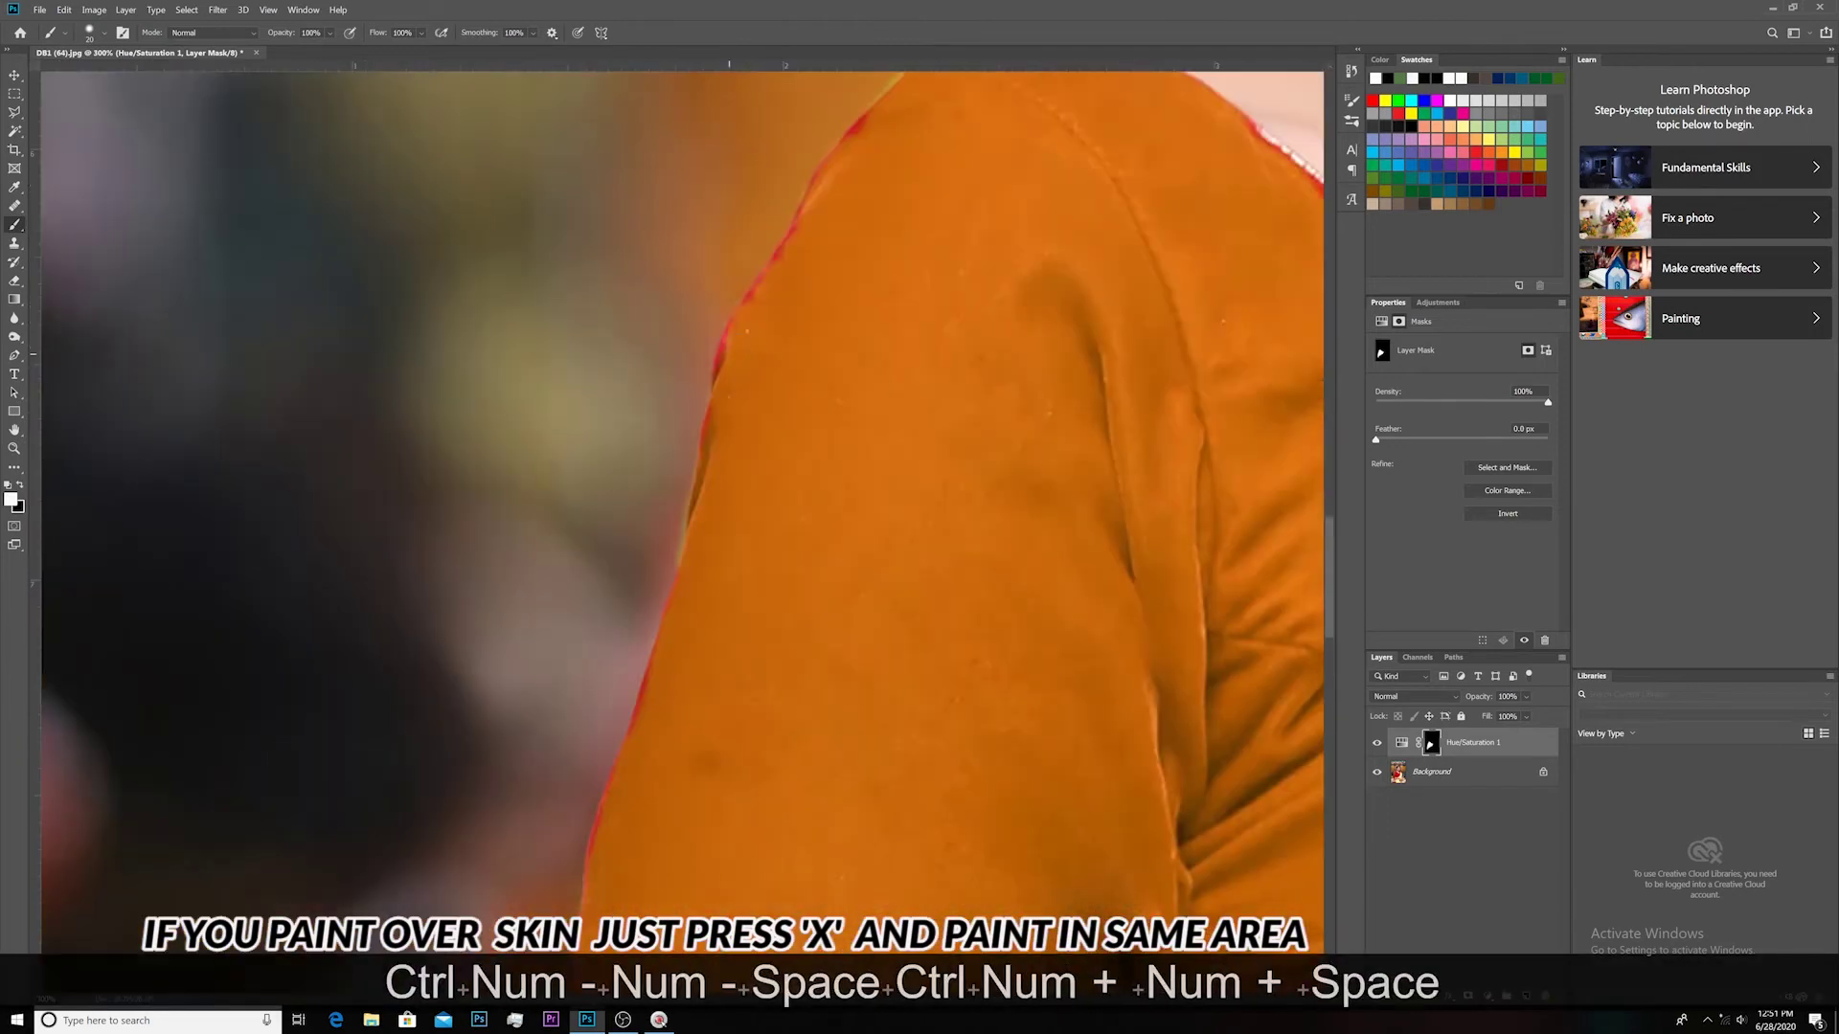
drag(816, 171, 774, 336)
drag(791, 314, 806, 282)
drag(972, 209, 852, 263)
drag(851, 262, 958, 268)
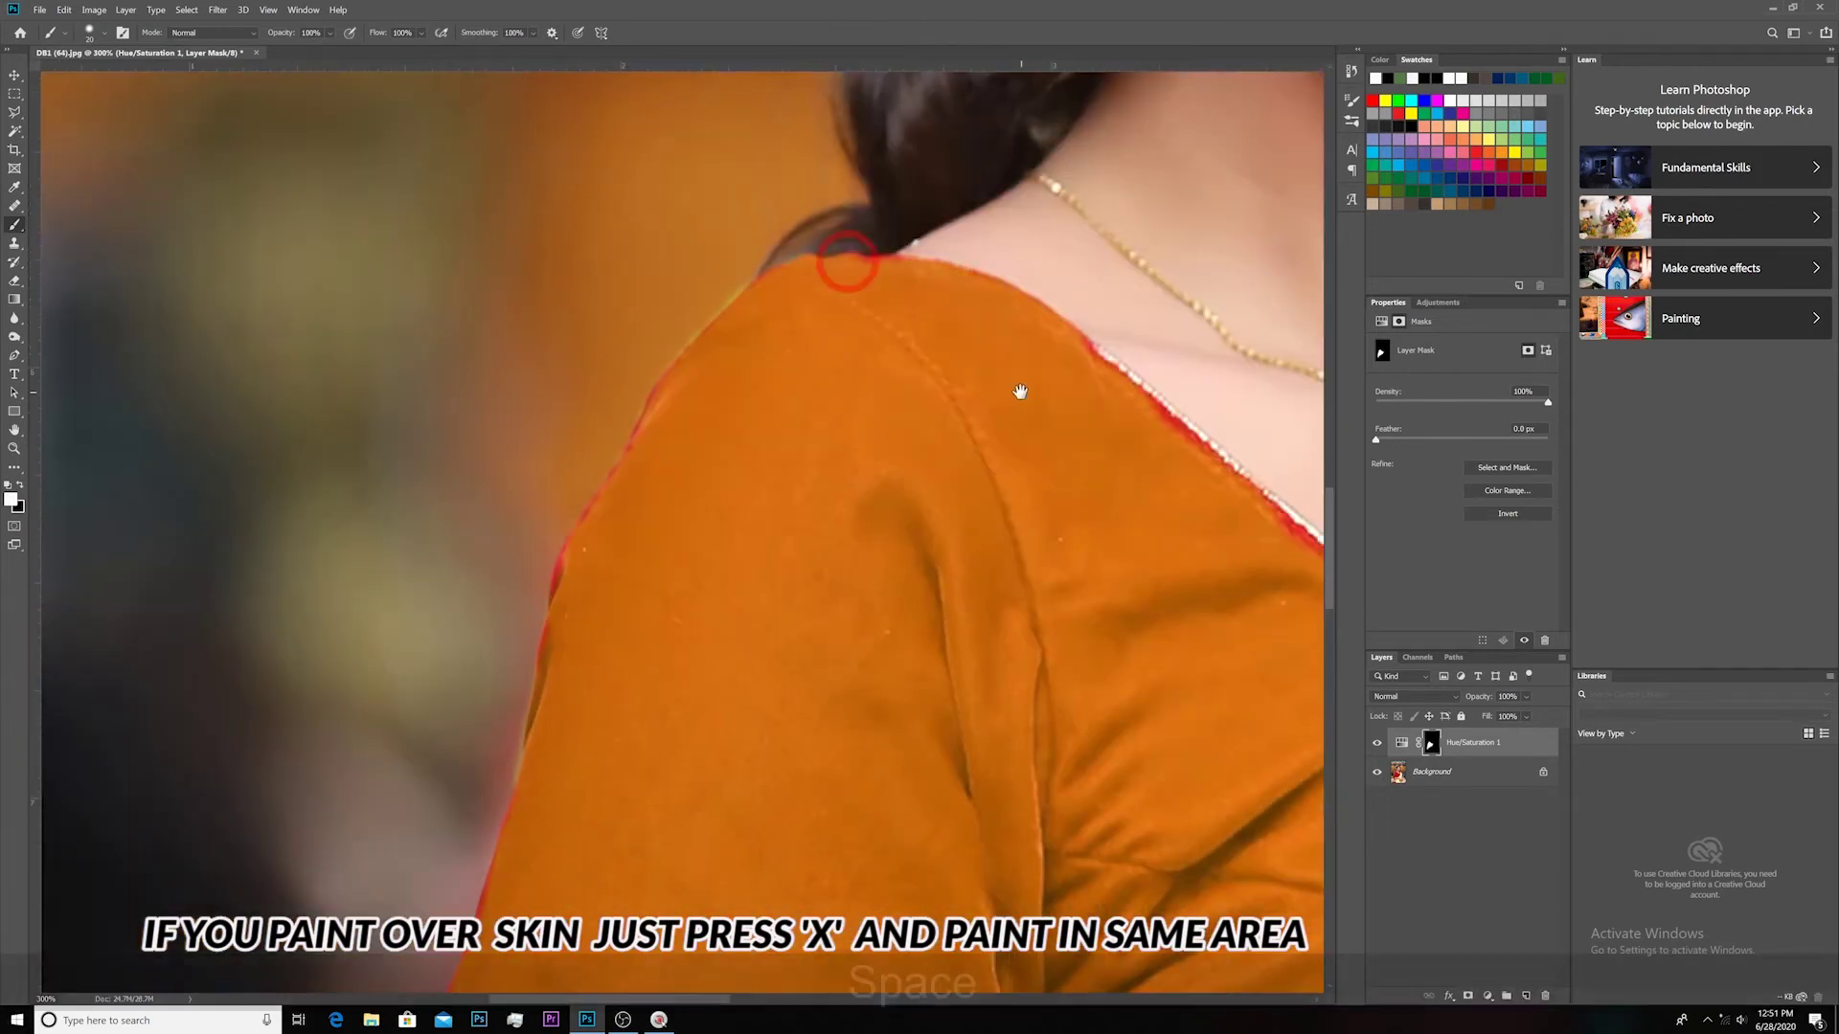
drag(566, 719, 303, 632)
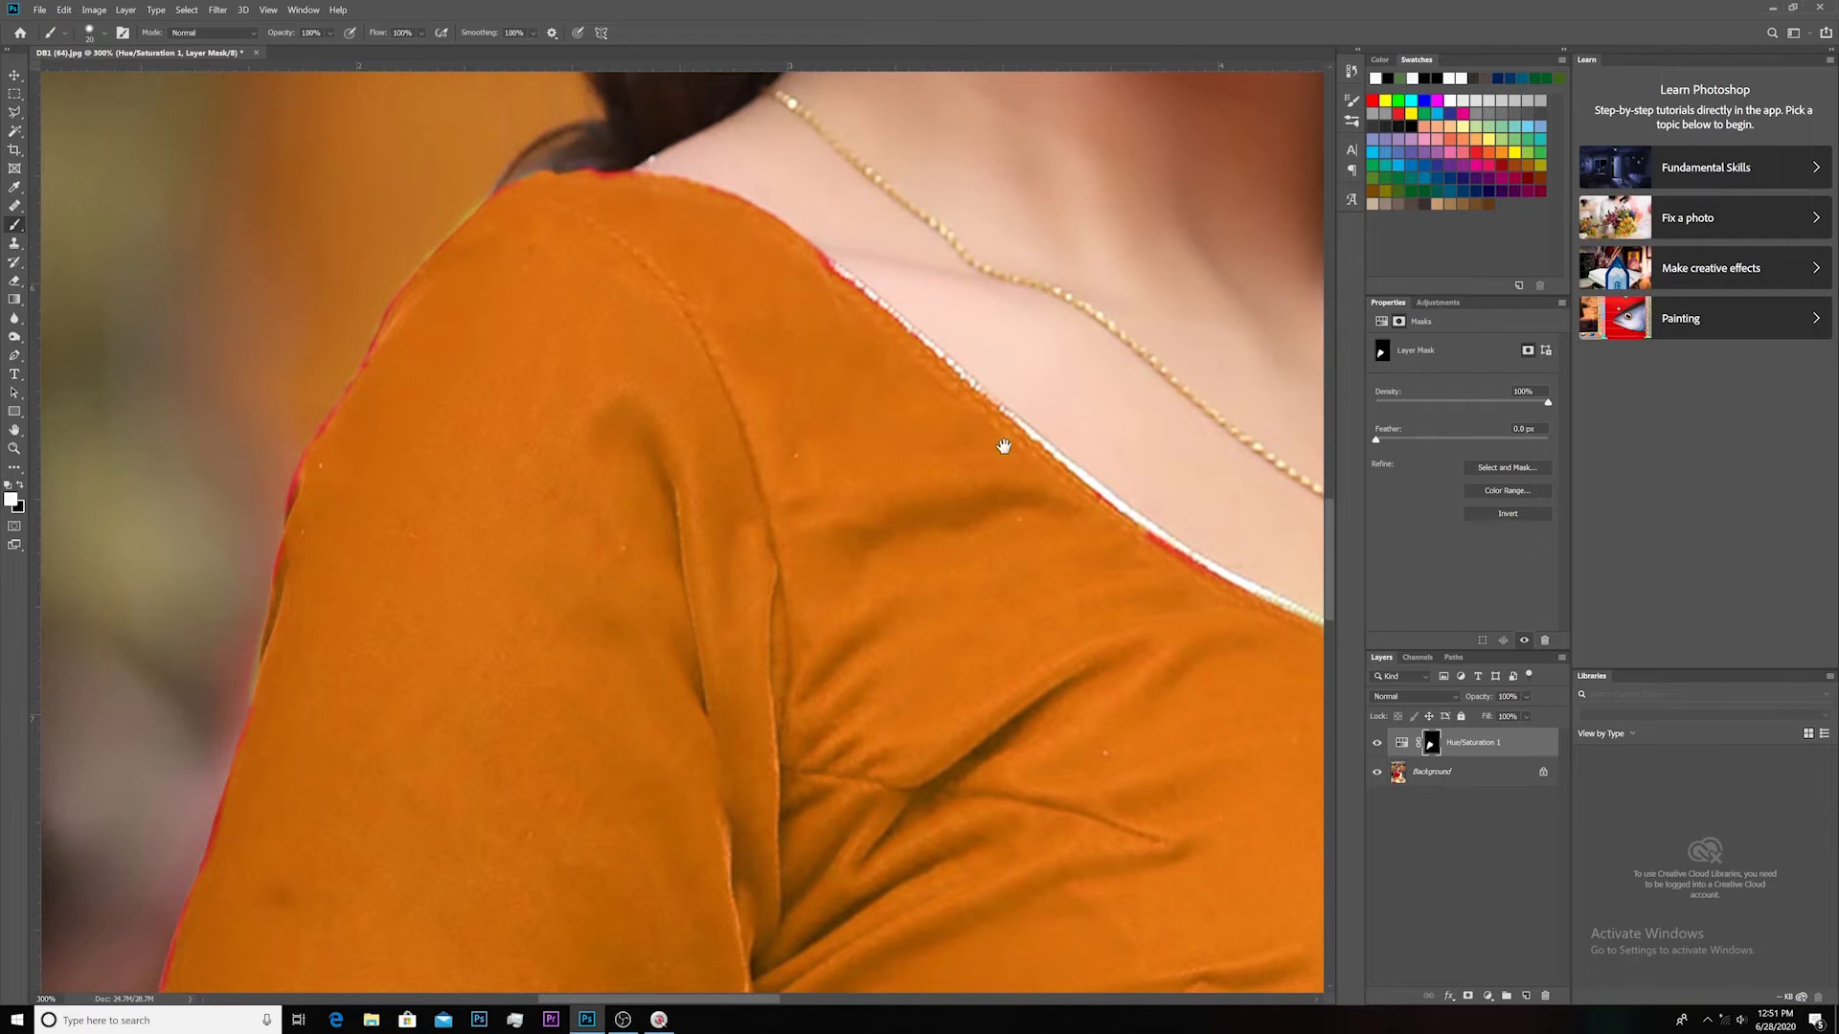
drag(1004, 447, 629, 225)
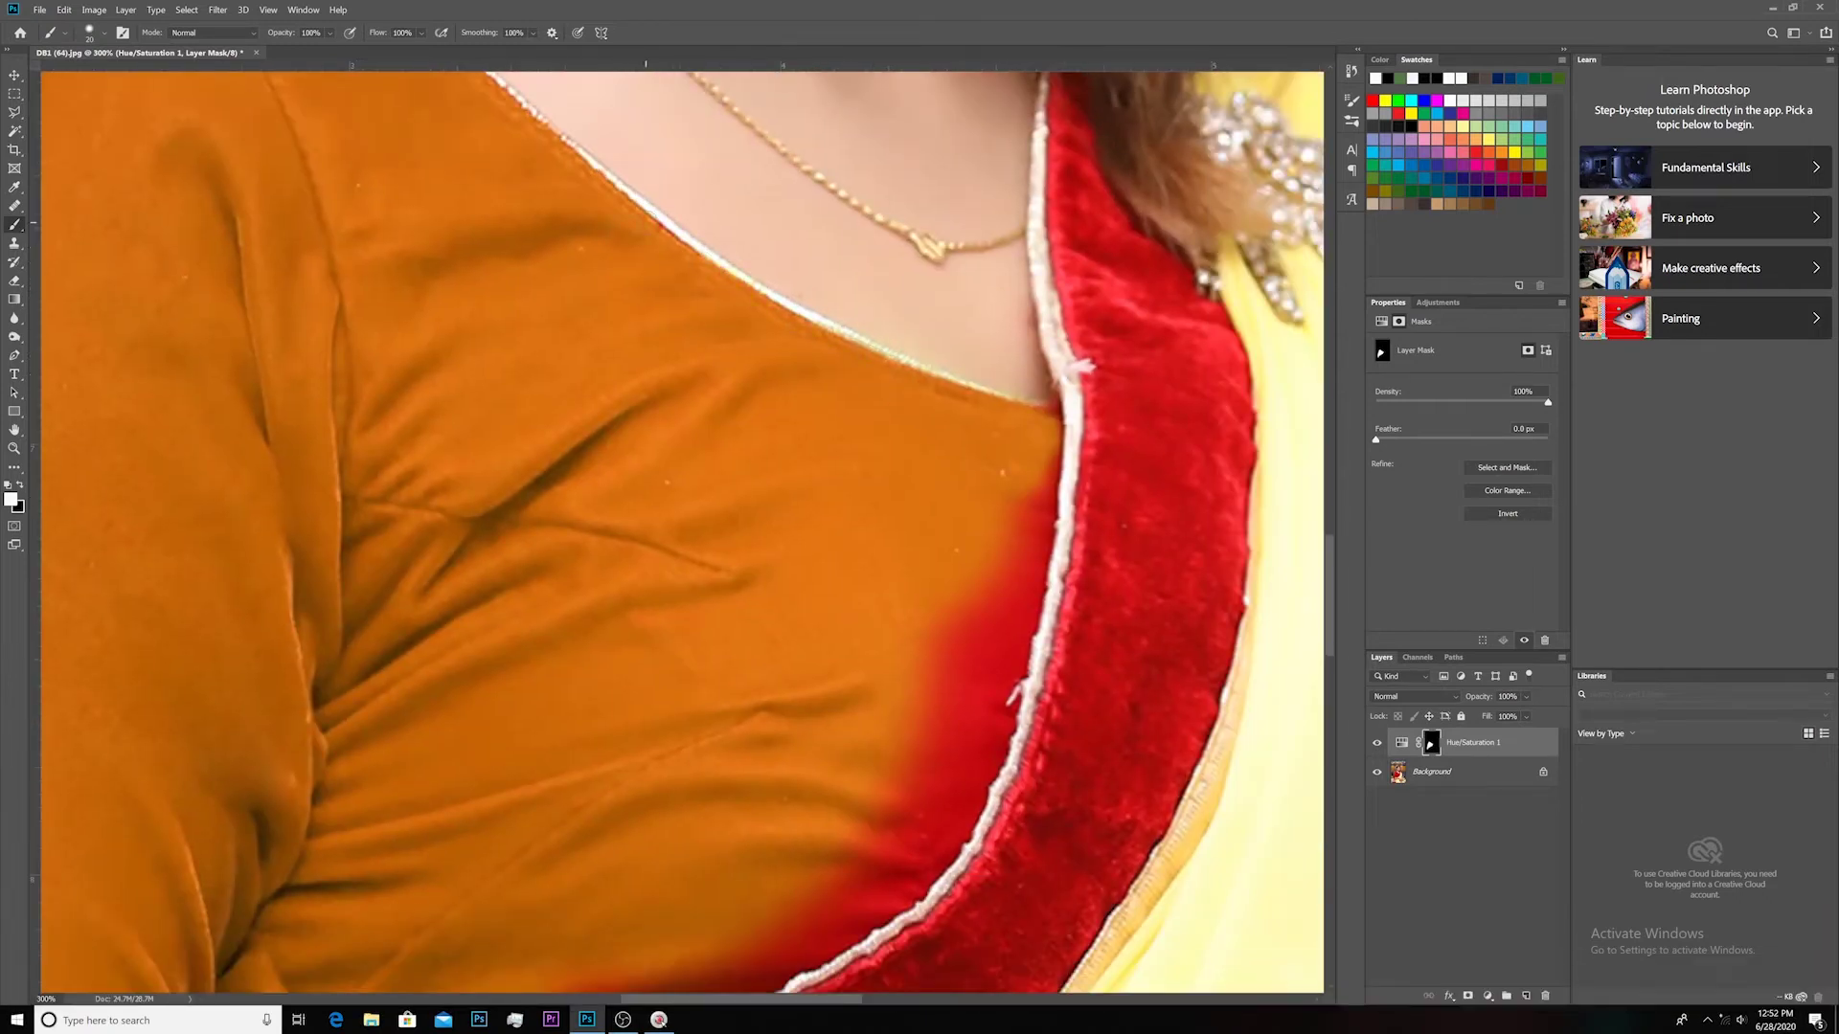
- Enlarge the brush and paint the mask over the red blouse front beside the border's white trim
key(bracketright)
key(bracketright)
key(bracketright)
key(bracketright)
key(bracketright)
key(bracketright)
key(bracketright)
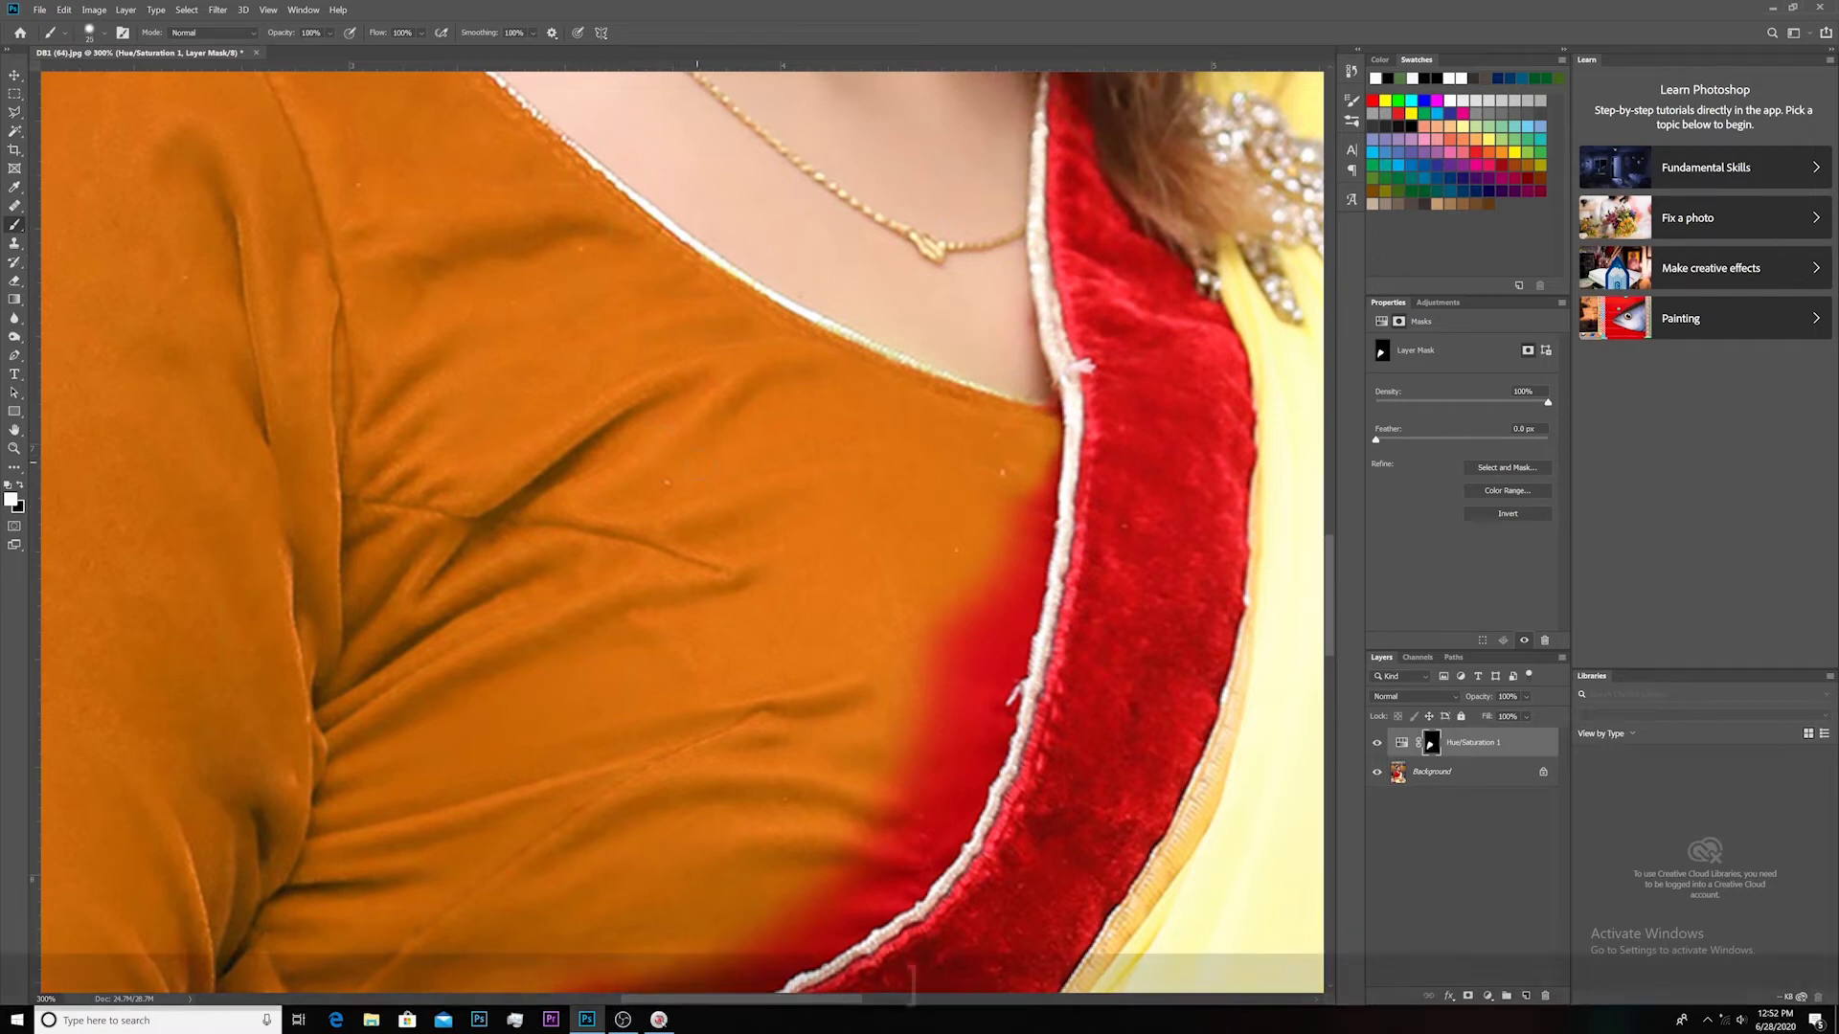
drag(1044, 469, 998, 627)
mouse_move(964, 747)
mouse_down()
mouse_move(915, 747)
mouse_move(1039, 617)
mouse_move(999, 786)
mouse_move(939, 795)
mouse_up()
- Enlarge the brush to 200 px and paint the mask over the blouse's remaining red front and onto the velvet border
key(ctrl+KP_Subtract)
key(ctrl+KP_Subtract)
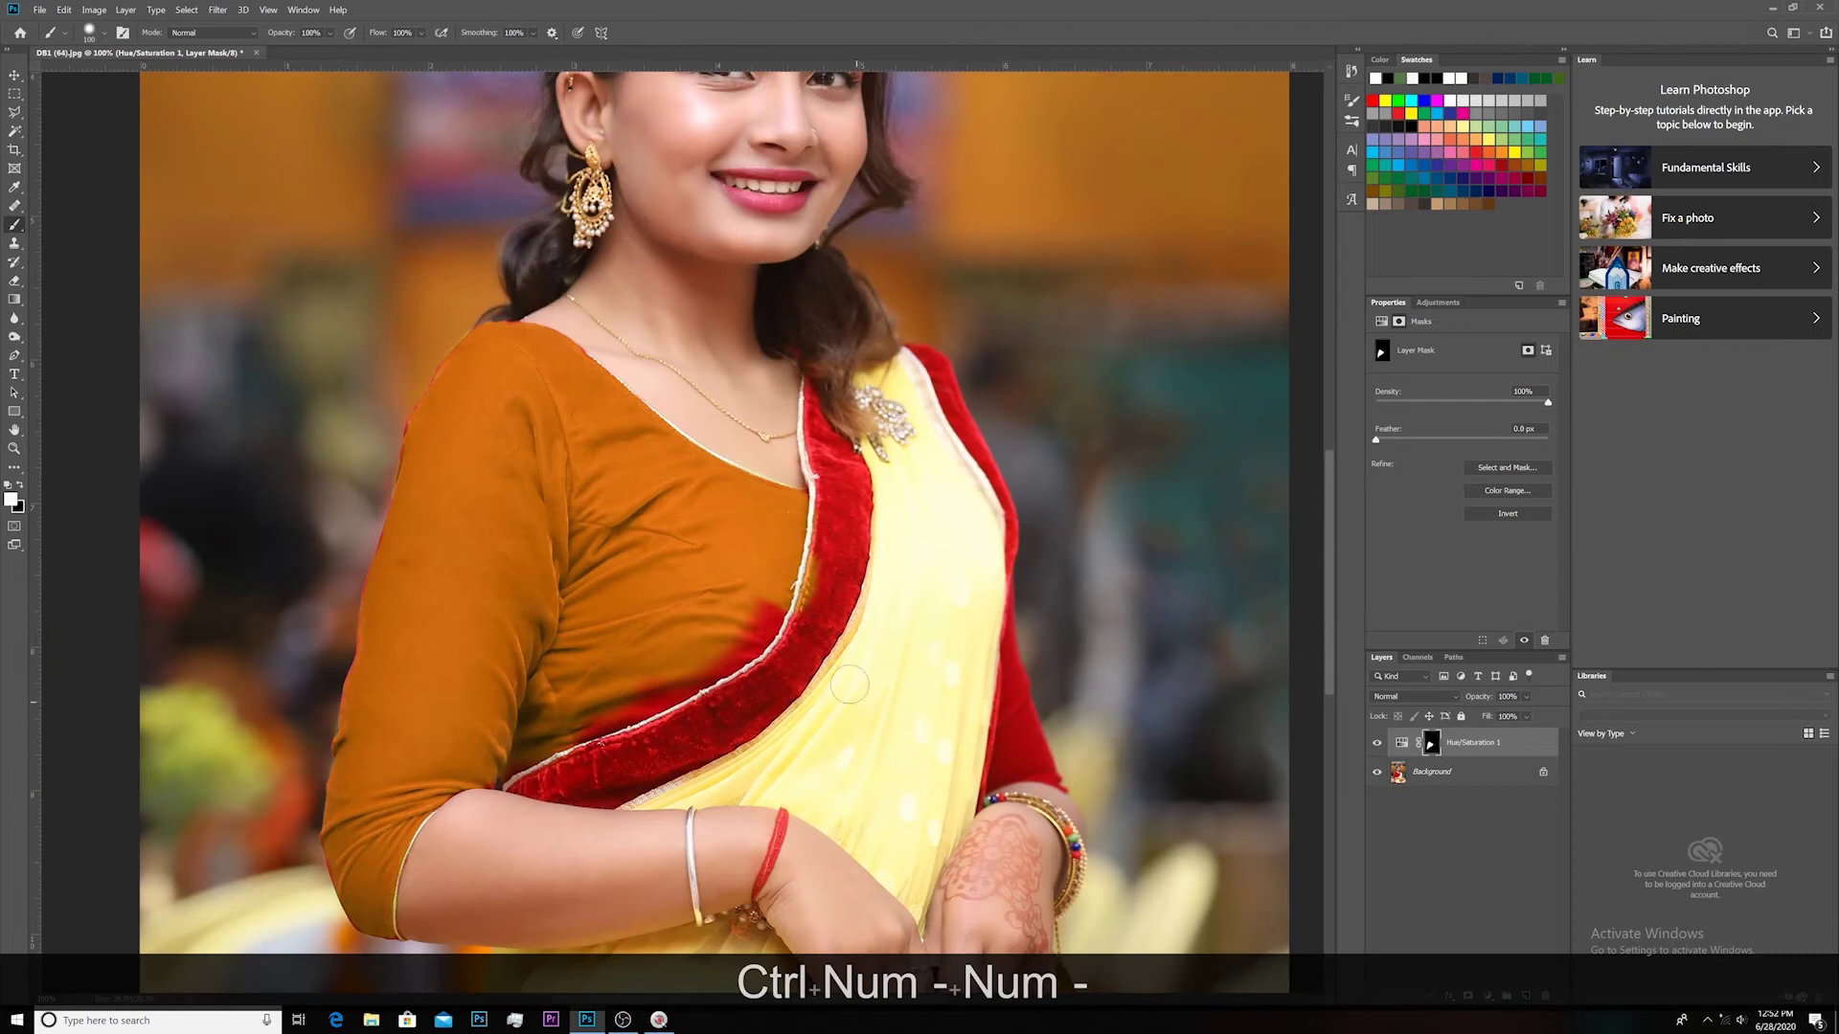
key(bracketright)
key(bracketright)
key(bracketright)
key(bracketright)
mouse_move(778, 618)
mouse_down()
mouse_move(734, 668)
mouse_move(805, 534)
mouse_move(757, 589)
mouse_move(668, 620)
mouse_move(670, 656)
mouse_move(699, 642)
mouse_up()
- Shrink the brush and paint the mask over the velvet border from its lower end up to the chest
key(space)
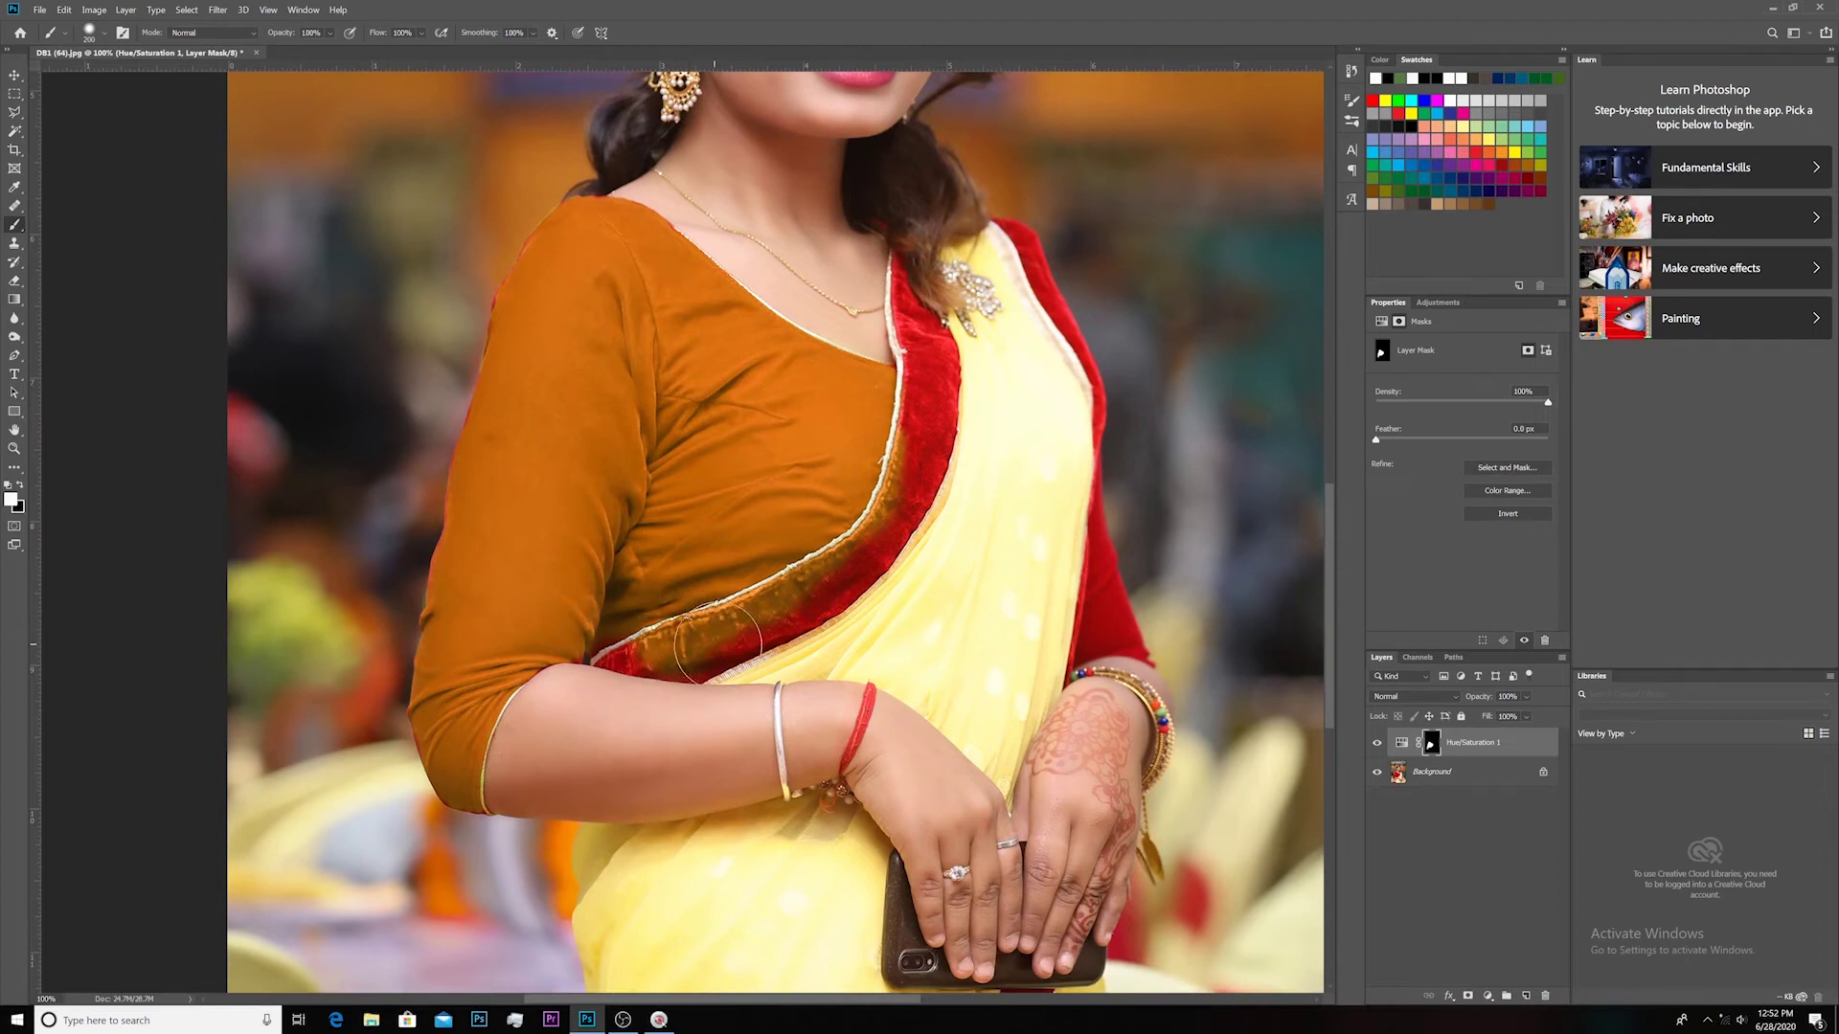
key(bracketleft)
key(bracketleft)
key(bracketleft)
key(bracketleft)
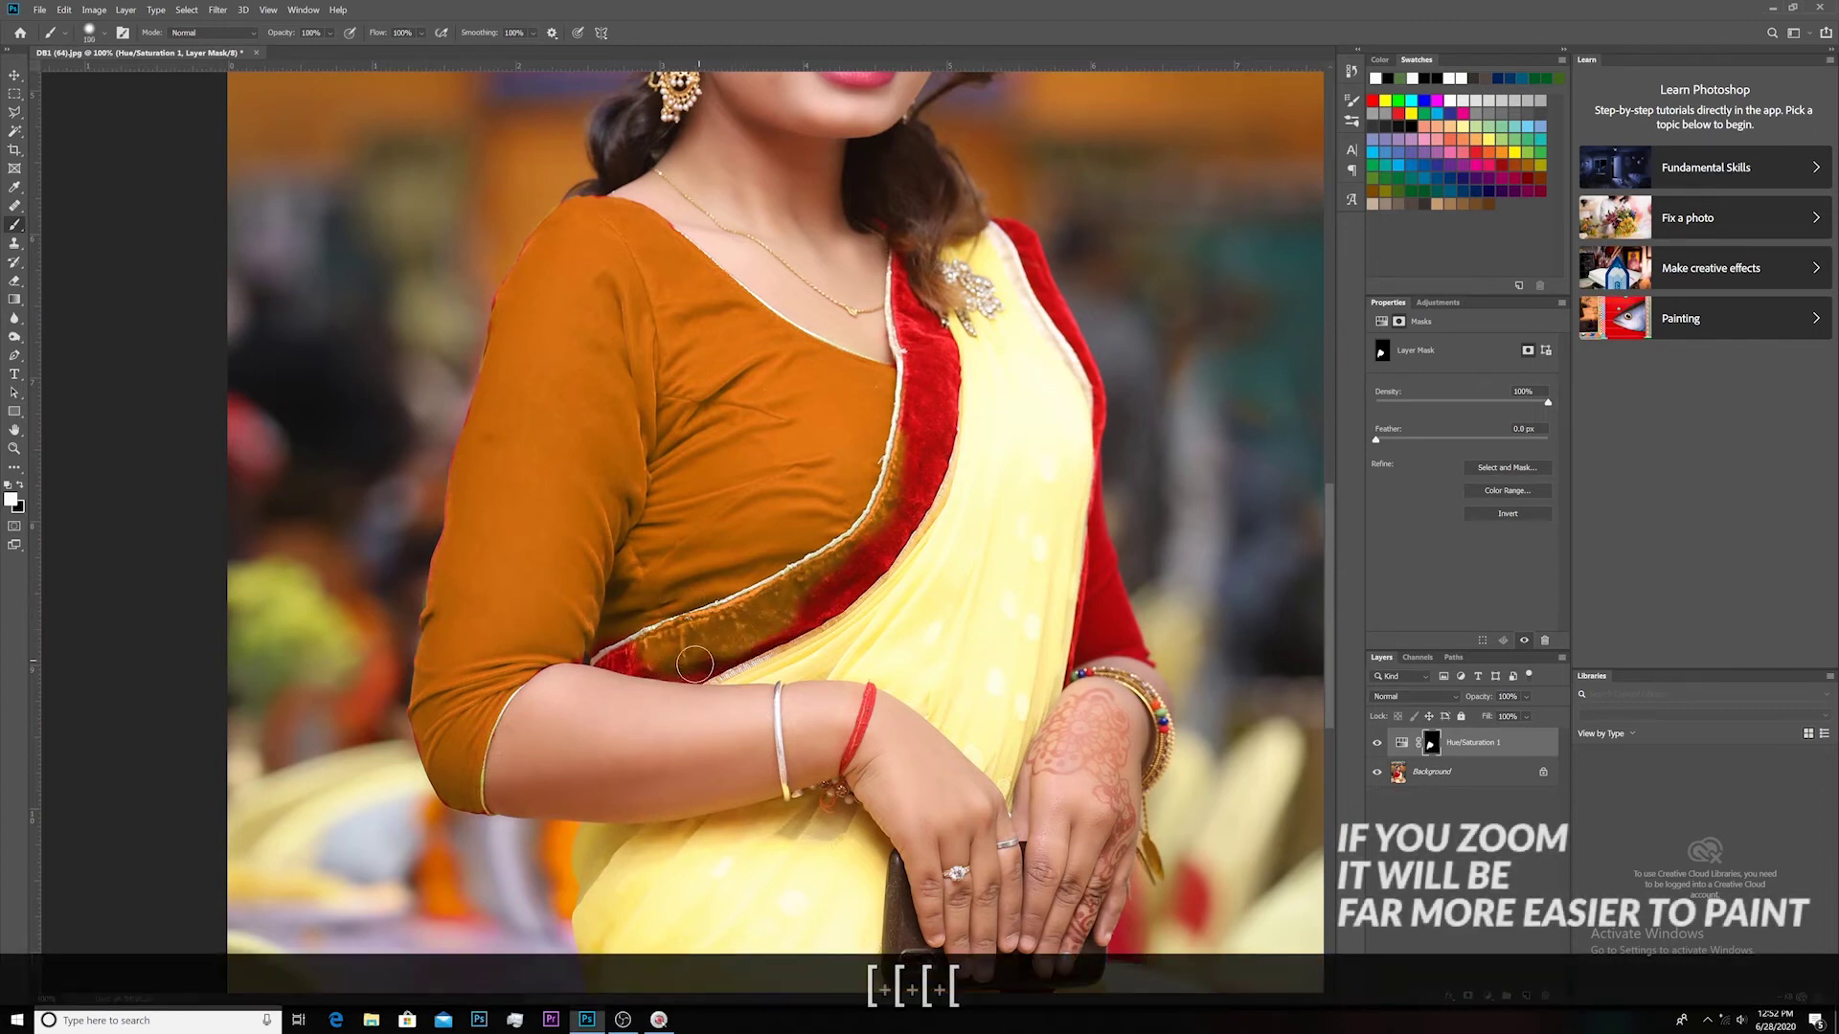
drag(678, 660, 613, 647)
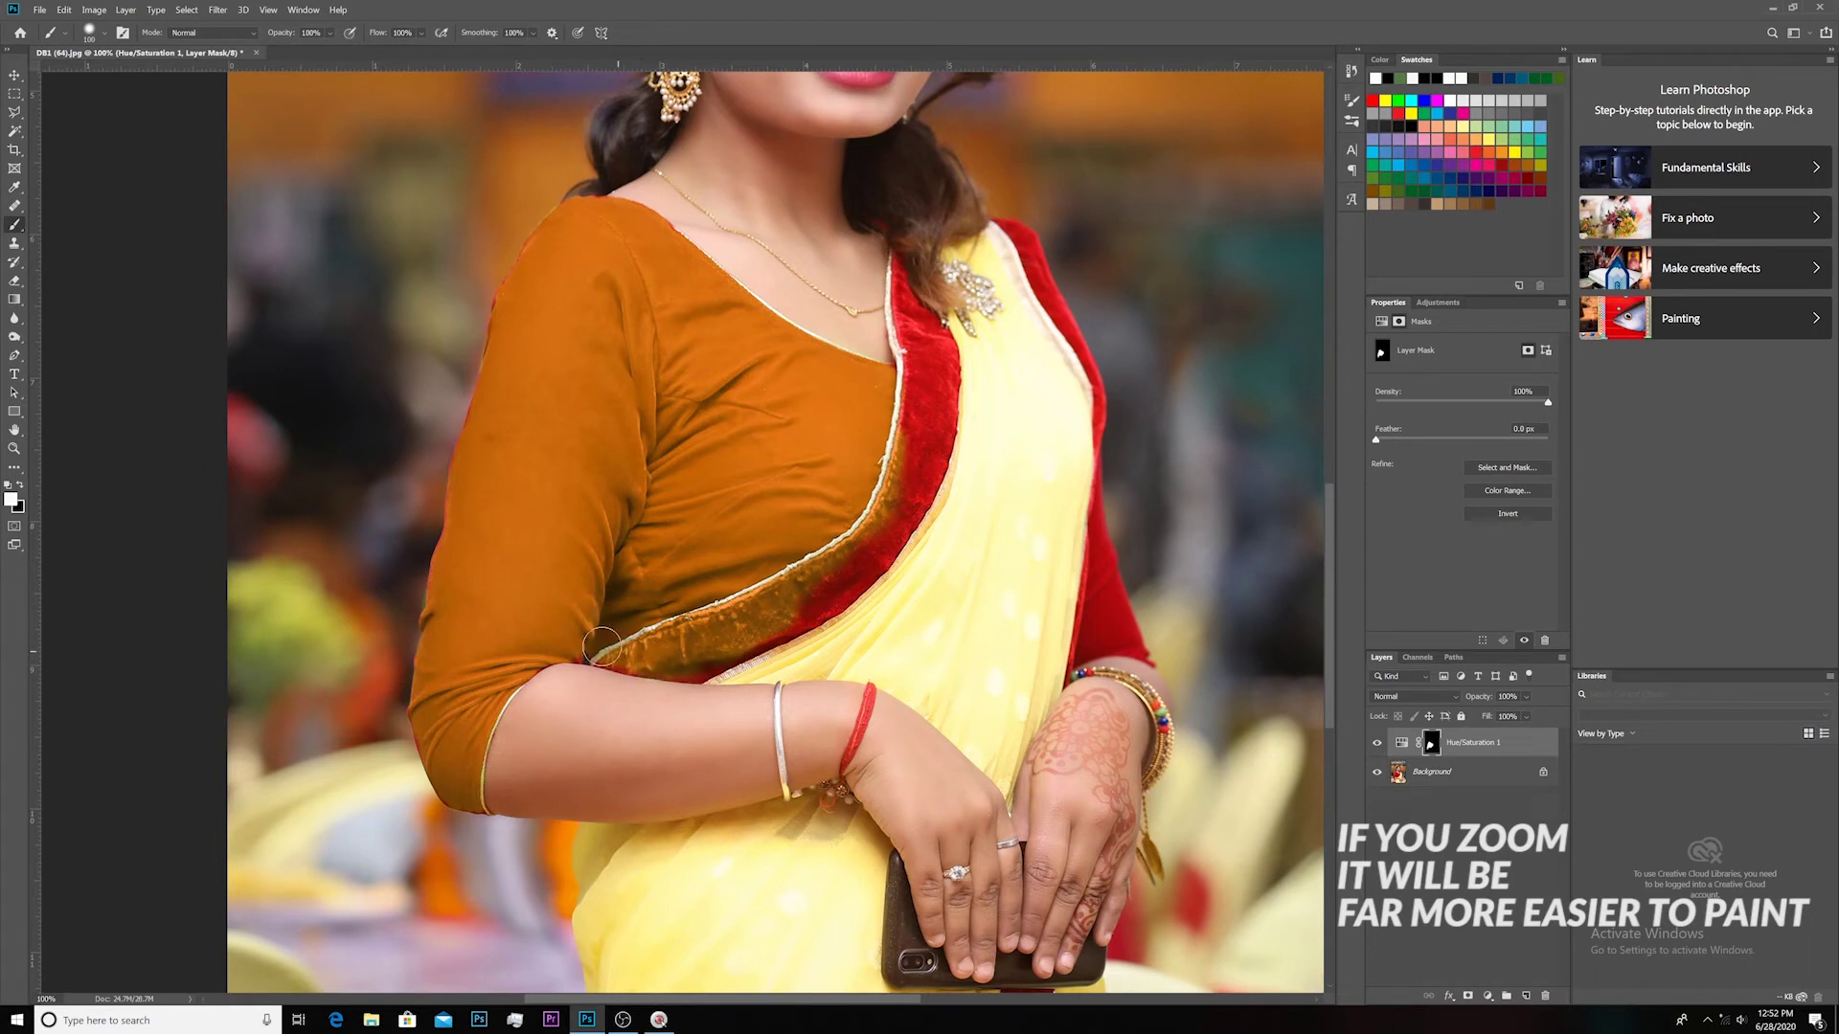
drag(578, 643, 533, 654)
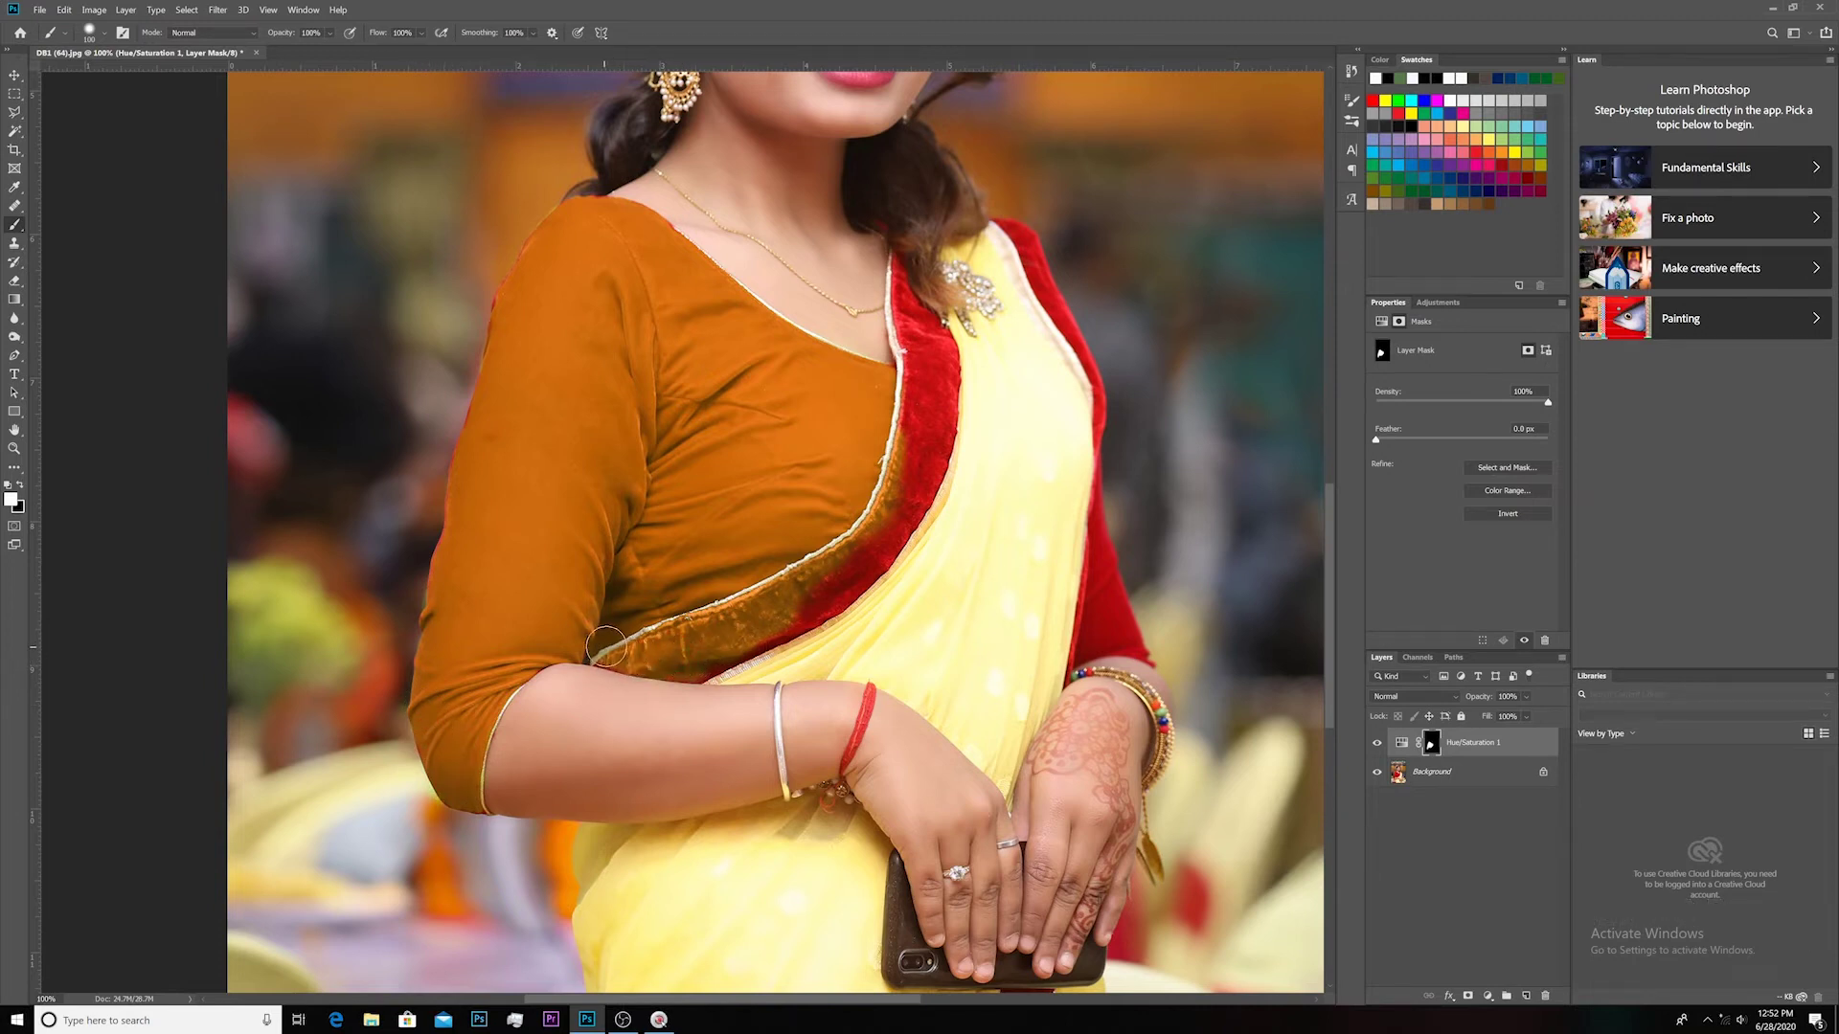
mouse_move(782, 626)
mouse_down()
mouse_move(829, 593)
mouse_move(862, 538)
mouse_move(838, 575)
mouse_move(865, 580)
mouse_move(829, 603)
mouse_move(910, 483)
mouse_move(873, 537)
mouse_move(928, 371)
mouse_move(895, 528)
mouse_up()
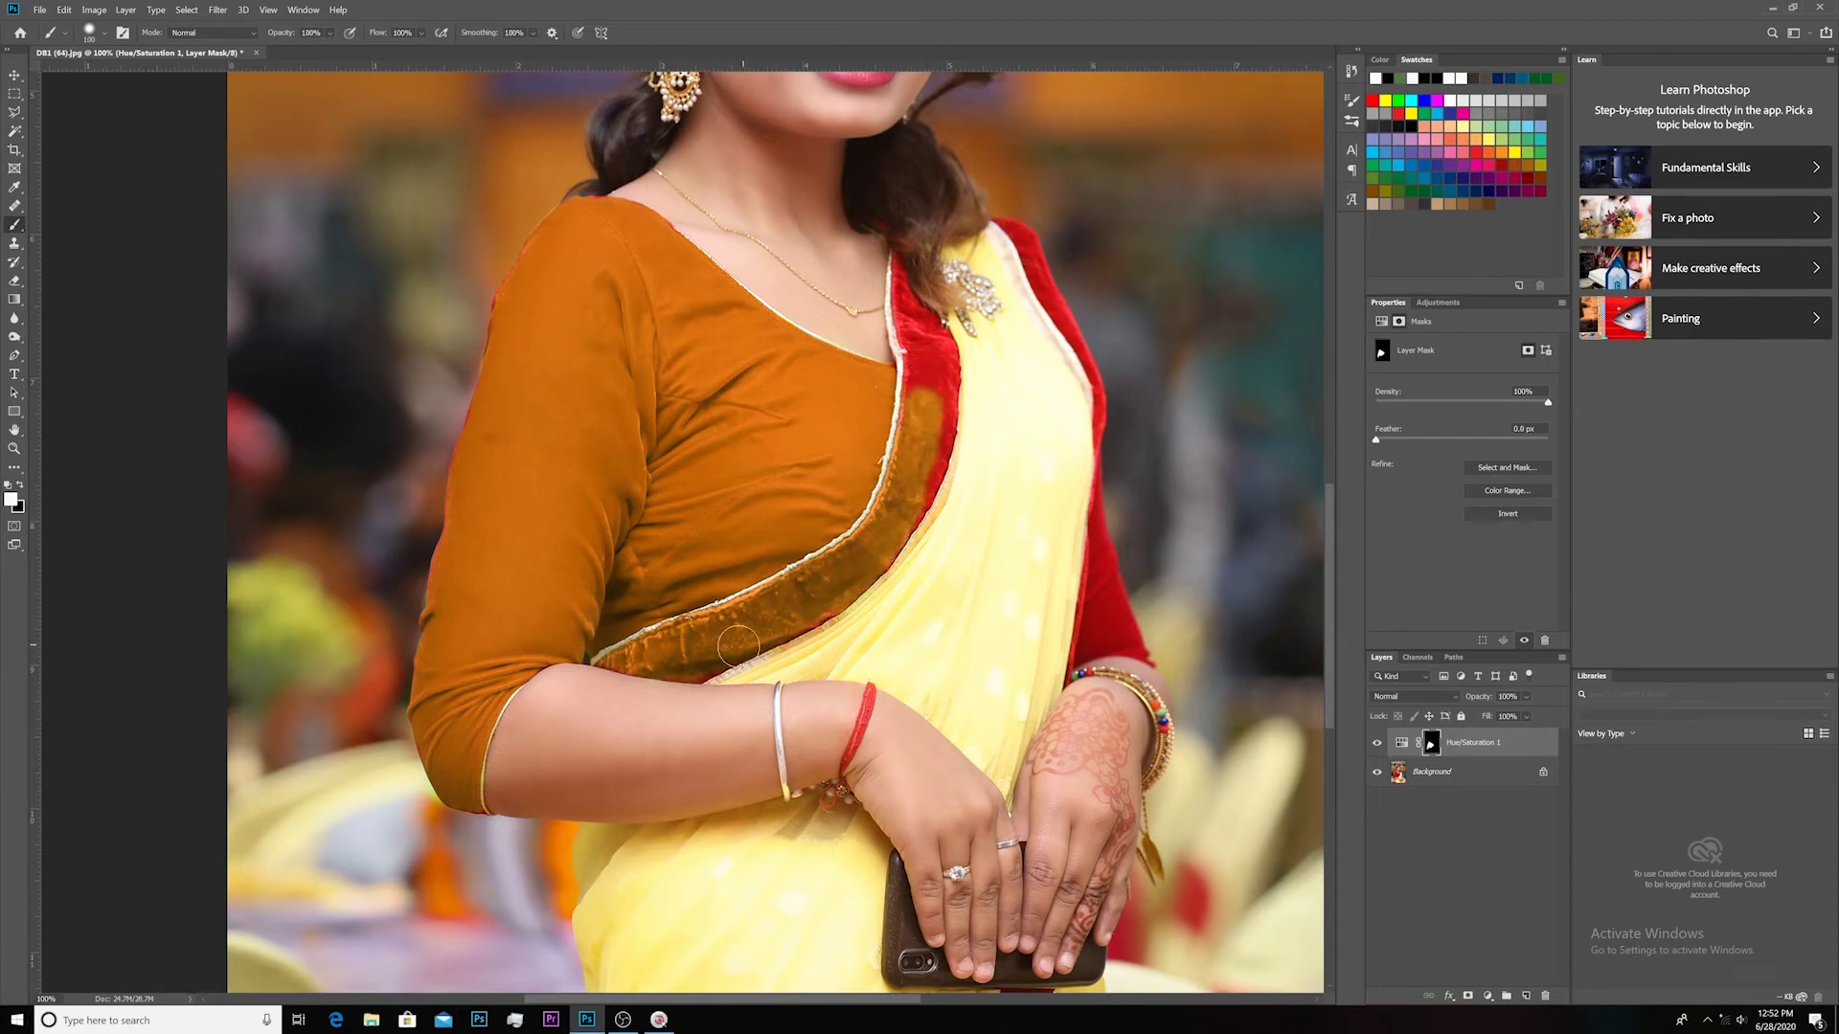
mouse_move(936, 444)
mouse_down()
mouse_move(925, 347)
mouse_move(948, 426)
mouse_up()
- Reduce the brush further and paint the mask over the velvet border's red upper end beneath the hair
key([)
key([)
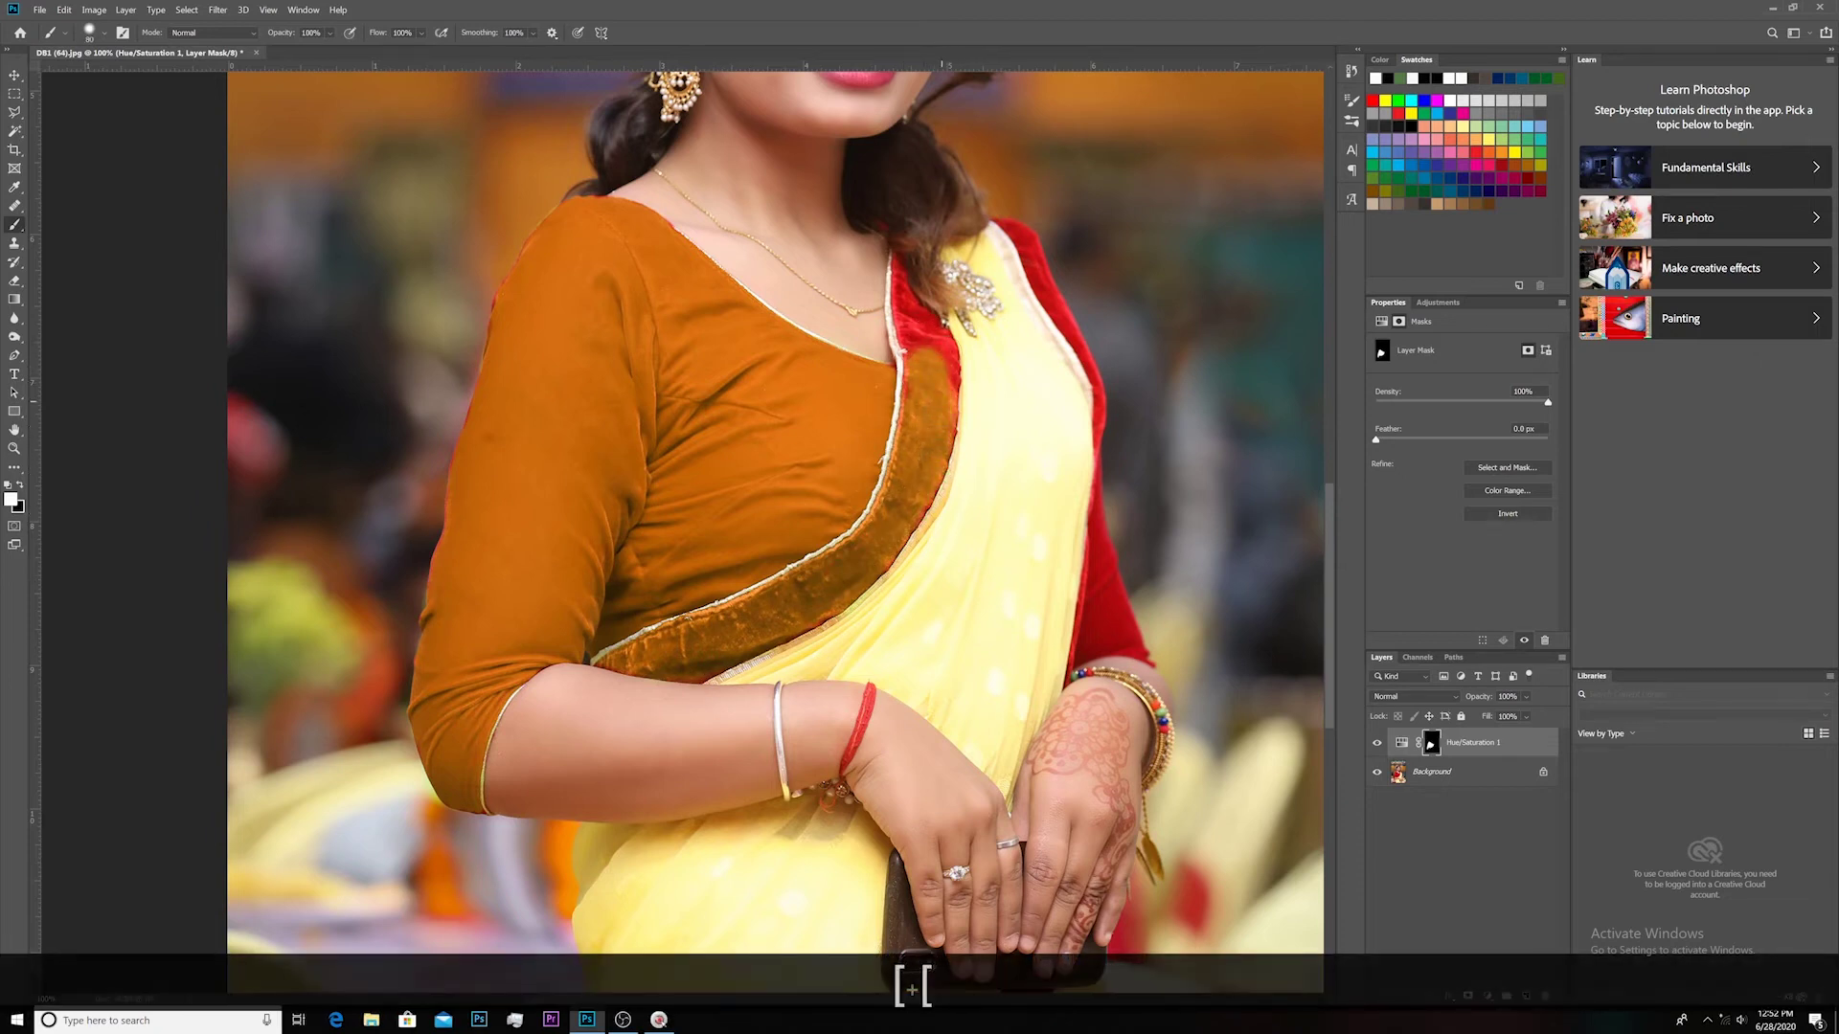
drag(938, 332, 935, 337)
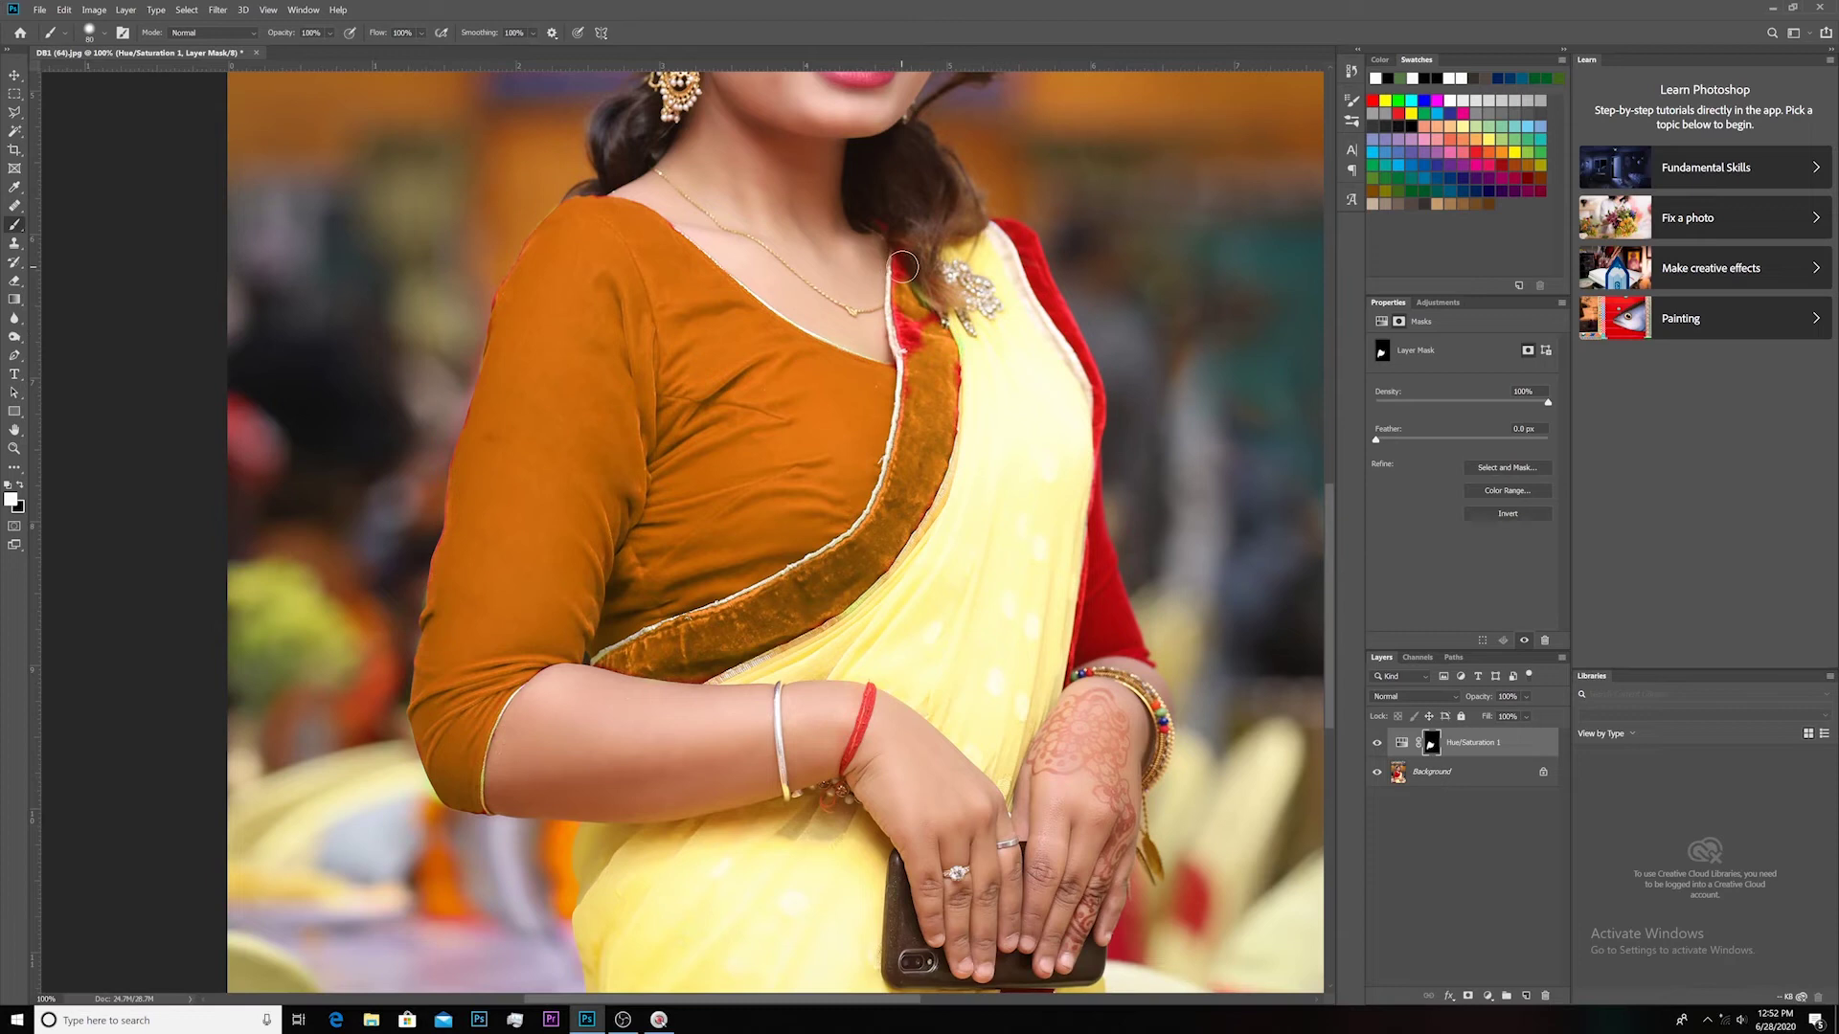
key(bracketleft)
key(bracketleft)
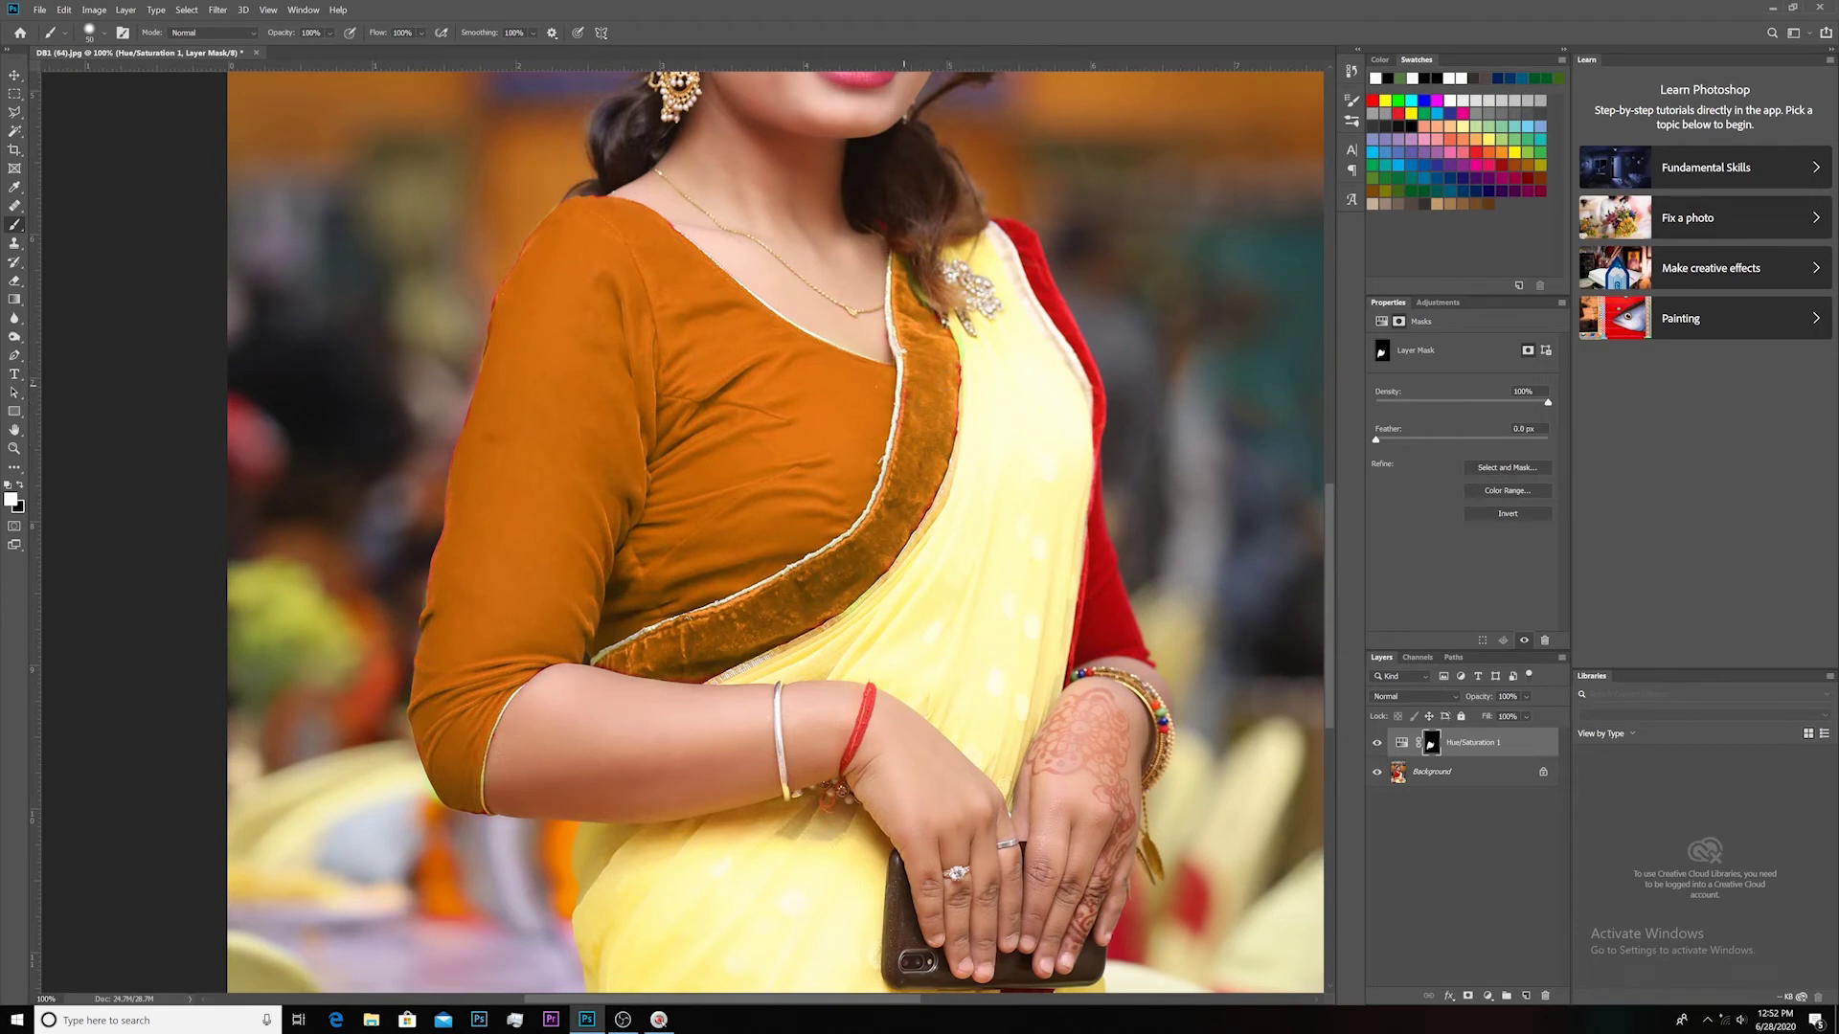
- Paint black on the mask to clear the tint from the hair over the border, and restore a smaller white brush
drag(1045, 435, 754, 574)
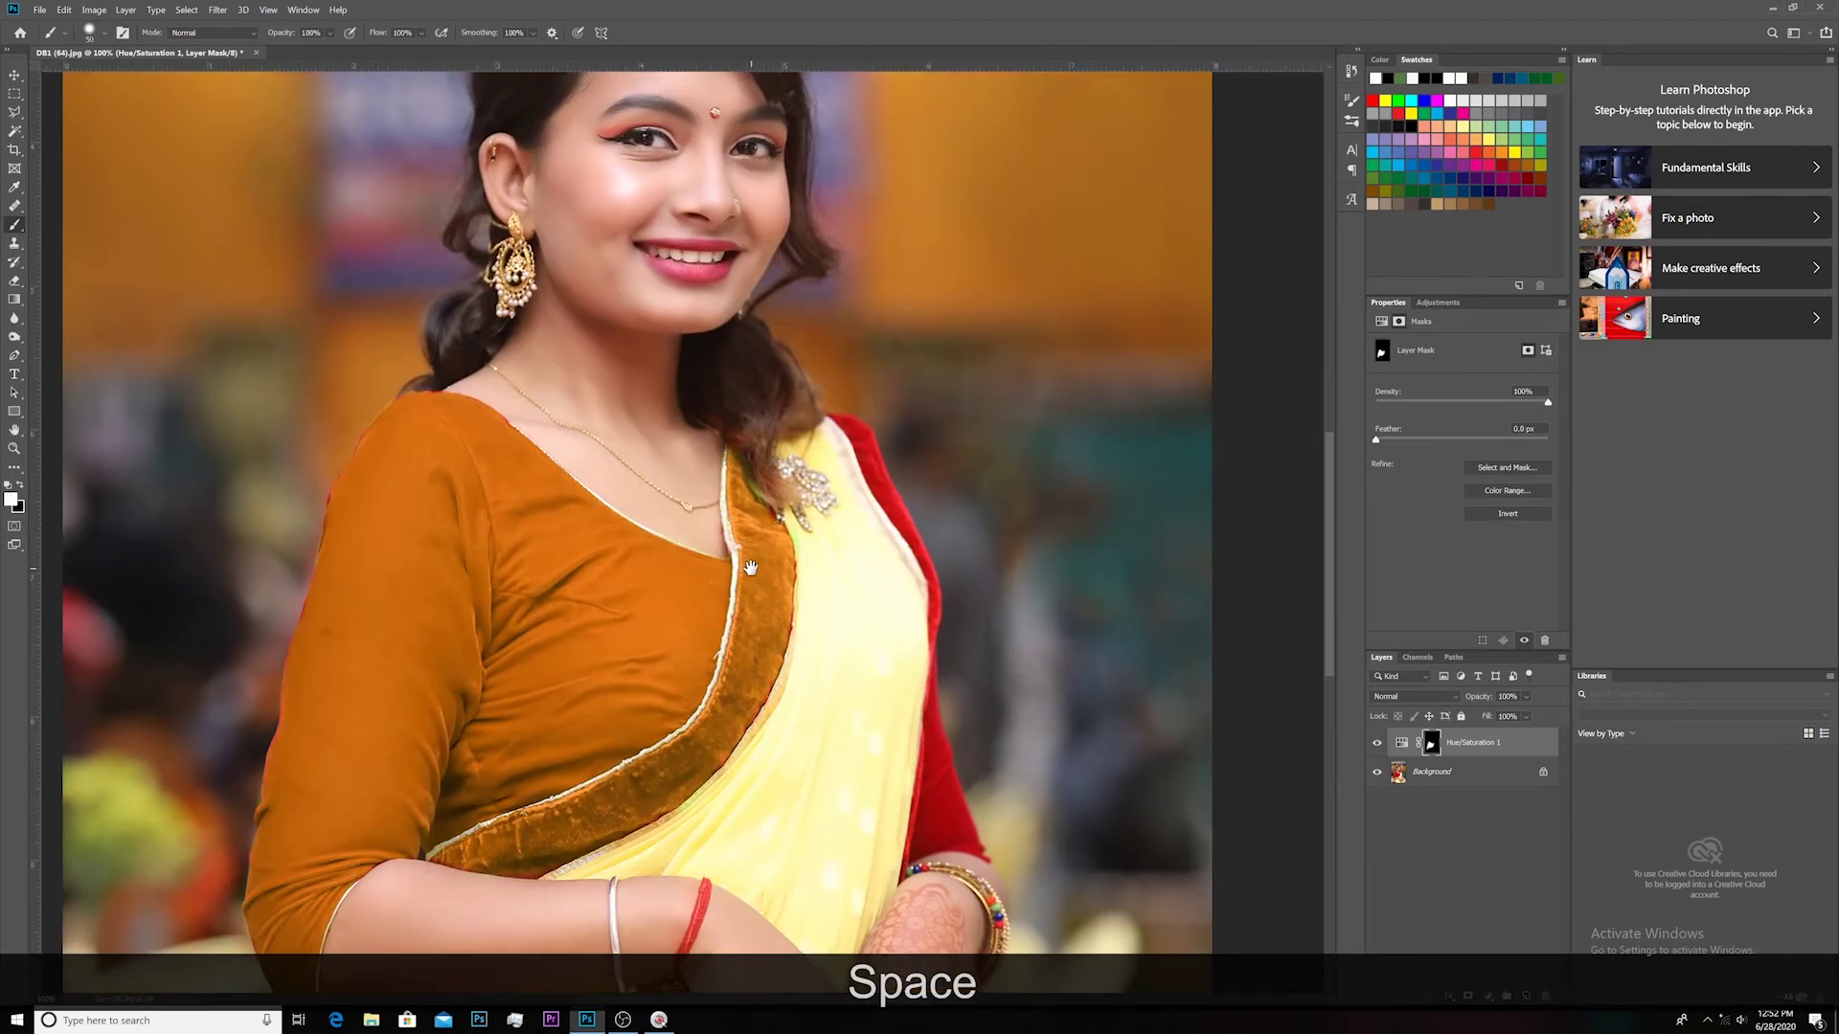
key(ctrl+KP_Add)
key(ctrl+KP_Add)
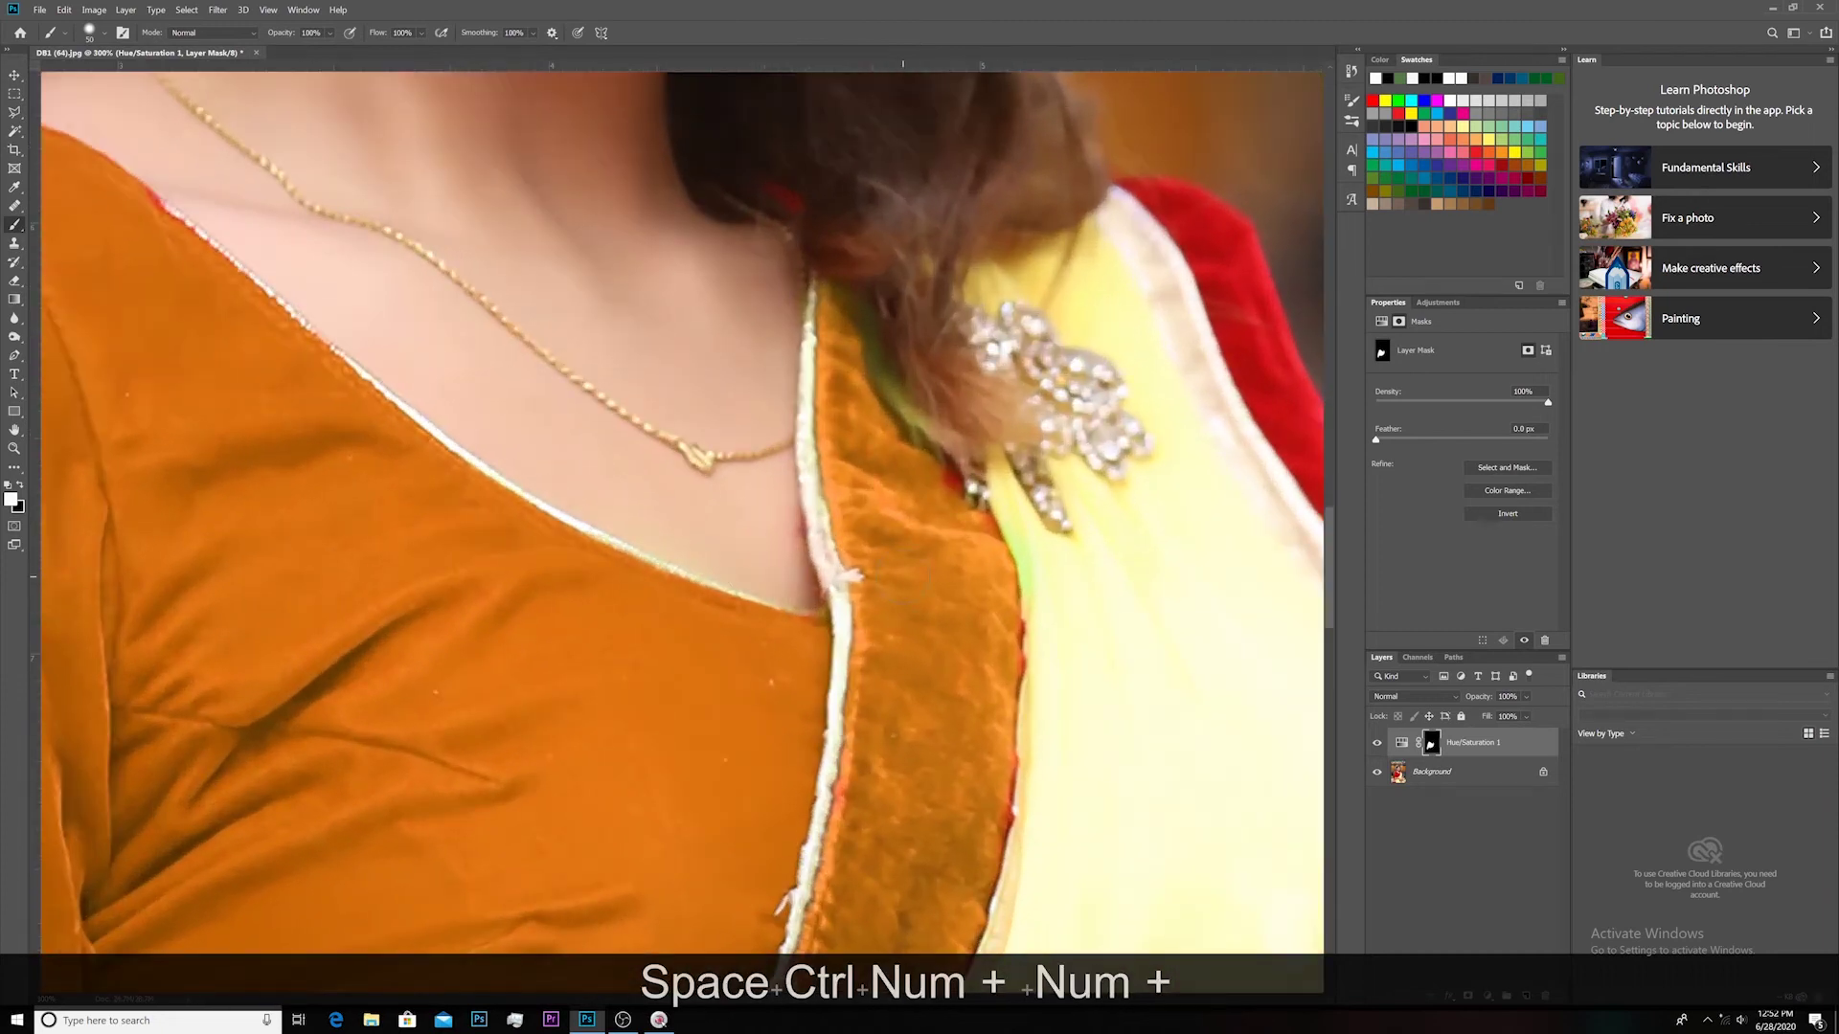
key(x)
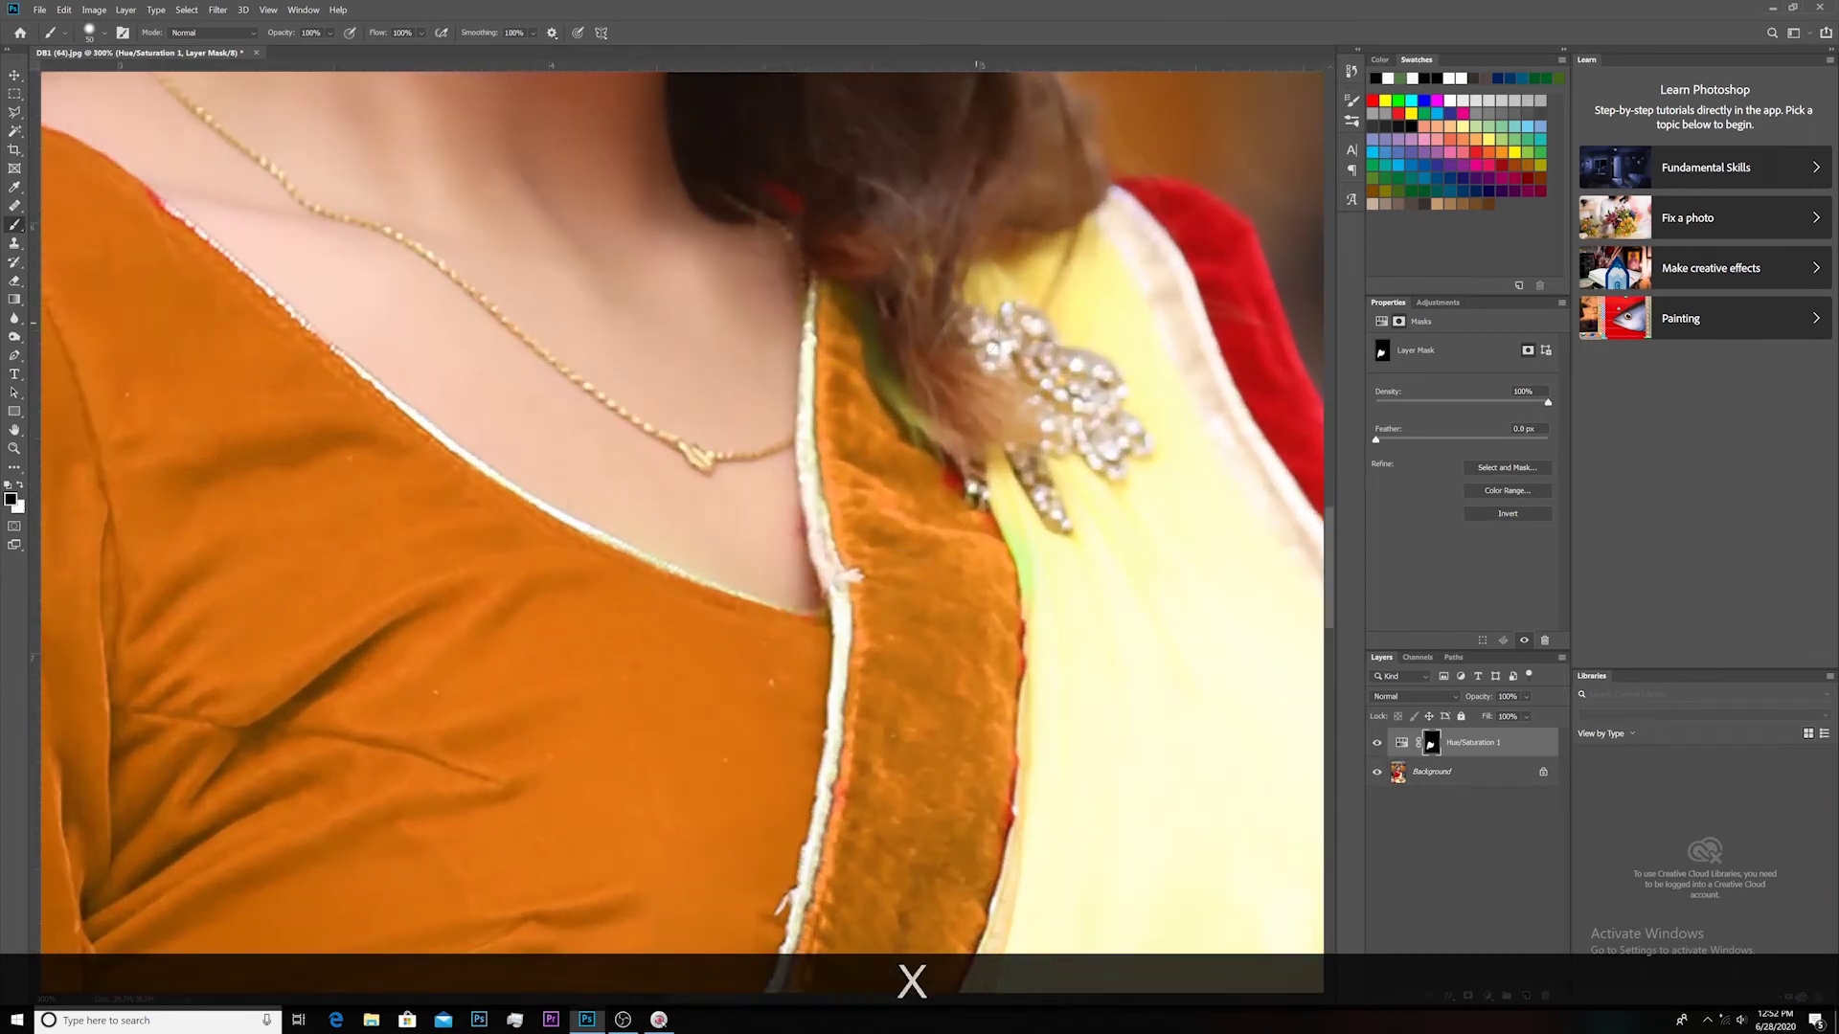
drag(857, 307, 939, 445)
key(x)
key(bracketleft)
key(bracketleft)
key(bracketleft)
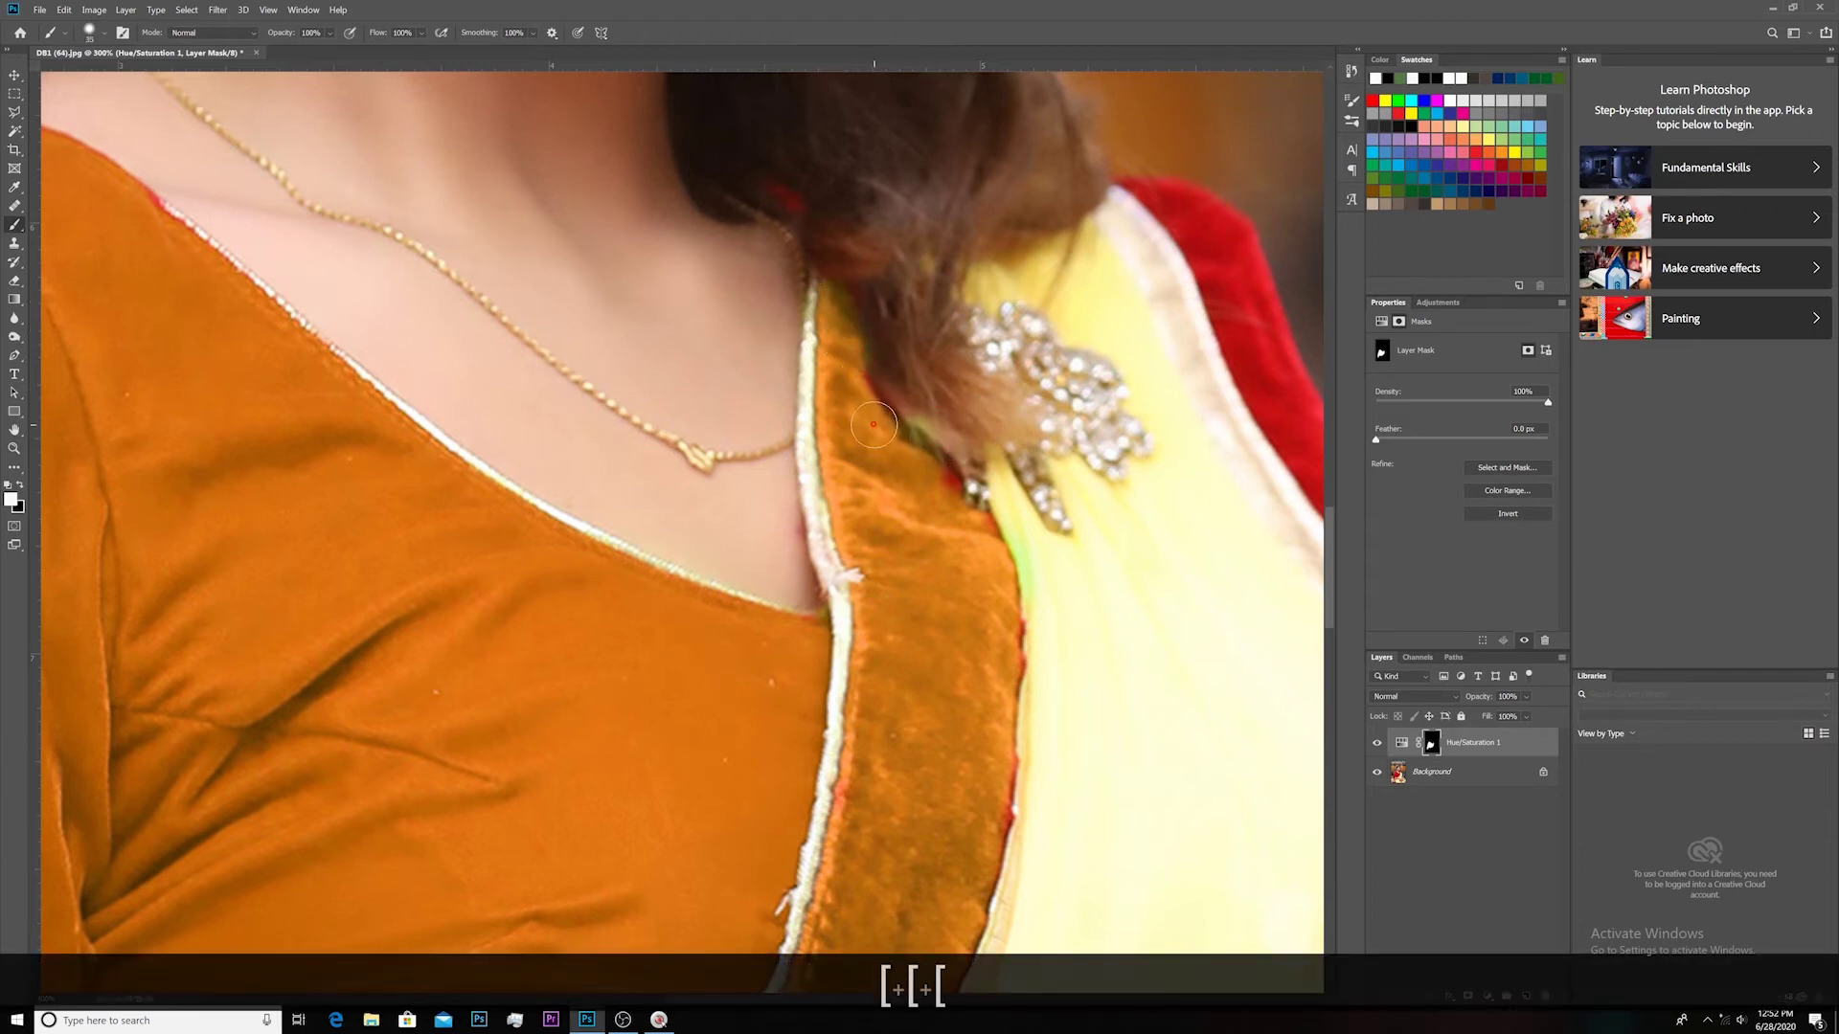
- Paint the mask down the red far sleeve from the shoulder along the yellow saree's edge
key(ctrl+KP_Subtract)
mouse_move(1034, 366)
mouse_down()
mouse_move(947, 456)
mouse_move(939, 421)
mouse_move(1092, 704)
mouse_up()
key(ctrl+KP_Subtract)
key(ctrl+KP_Add)
key(ctrl+KP_Add)
key(space)
drag(1214, 810, 1093, 526)
mouse_move(1098, 531)
mouse_down()
mouse_move(1072, 766)
mouse_move(1083, 905)
mouse_up()
key(space)
drag(1083, 910, 1009, 527)
mouse_move(994, 439)
mouse_down()
mouse_move(1008, 720)
mouse_move(977, 354)
mouse_up()
key(space)
mouse_move(962, 356)
mouse_down()
mouse_move(937, 439)
mouse_move(985, 385)
mouse_up()
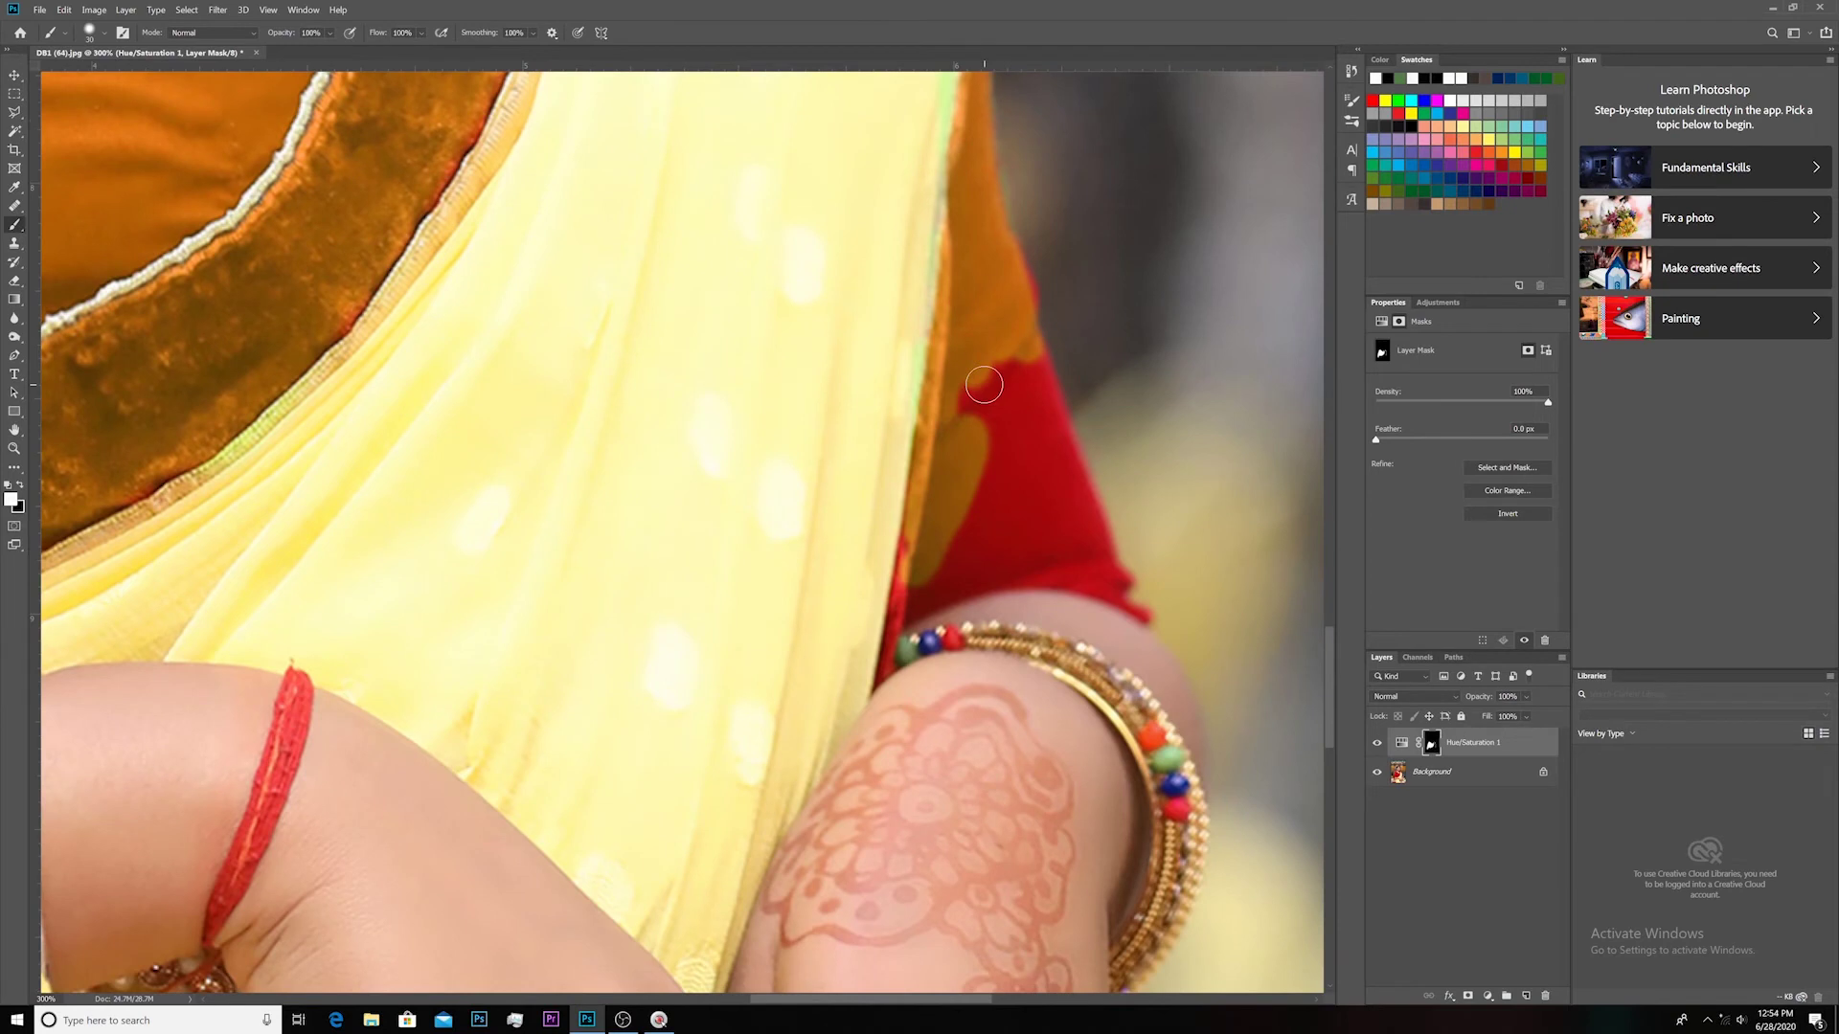
- Paint the mask over the far sleeve's inner area and the narrow red strip beside the bangles, adjusting the brush size
key(])
key(])
key(])
key(])
mouse_move(981, 396)
mouse_down()
mouse_move(904, 586)
mouse_move(917, 485)
mouse_up()
key([)
key([)
key([)
key([)
key(space)
drag(917, 486, 899, 556)
key(bracketleft)
key(bracketleft)
key(bracketleft)
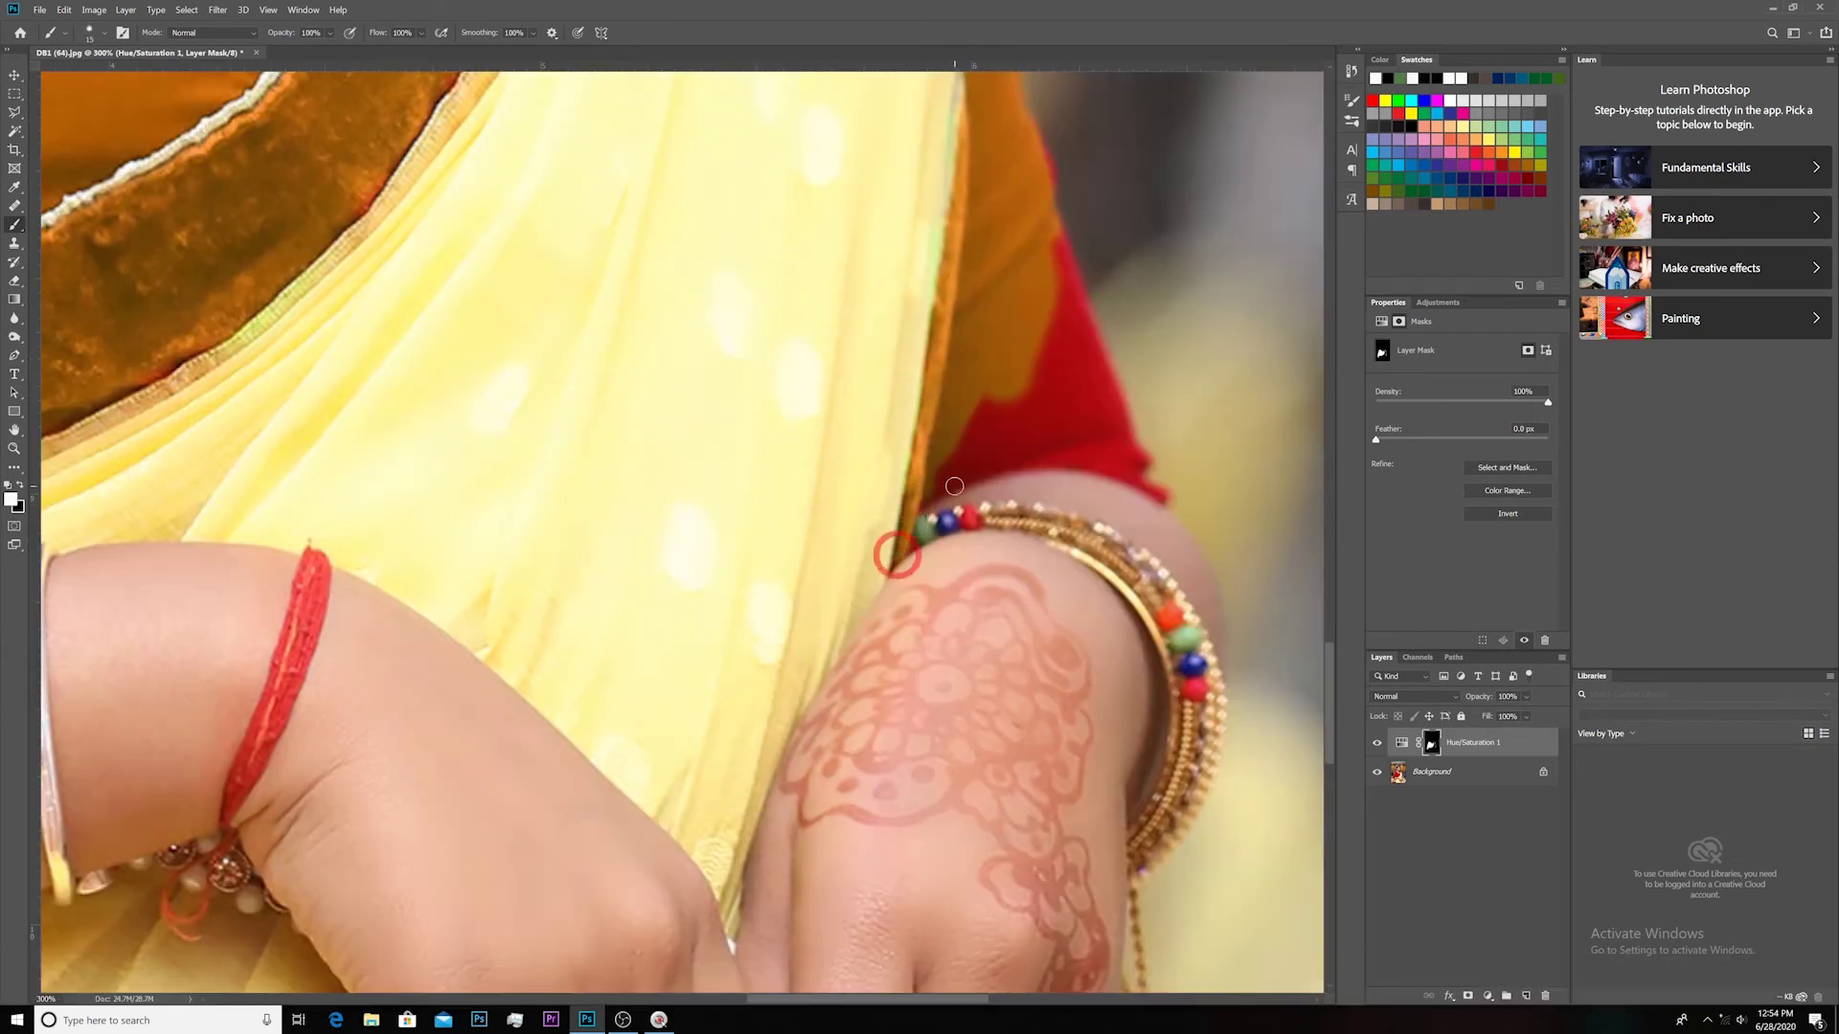
- Paint the mask along the far sleeve's cuff, then over its remaining red outer side with a larger brush
drag(1158, 491, 981, 475)
key(bracketright)
key(bracketright)
key(bracketright)
key(bracketright)
mouse_move(1048, 230)
mouse_down()
mouse_move(995, 452)
mouse_move(1055, 398)
mouse_move(1134, 464)
mouse_move(1058, 245)
mouse_move(1194, 731)
mouse_up()
- Paint out the leftover red along the velvet border's lower edge and at the near sleeve's cuff
key(bracketleft)
key(ctrl+minus)
key(ctrl+plus)
key(ctrl+plus)
key(ctrl+minus)
key(ctrl+minus)
key(bracketright)
key(bracketright)
key(bracketright)
key(bracketright)
drag(821, 551, 951, 244)
drag(725, 540, 958, 311)
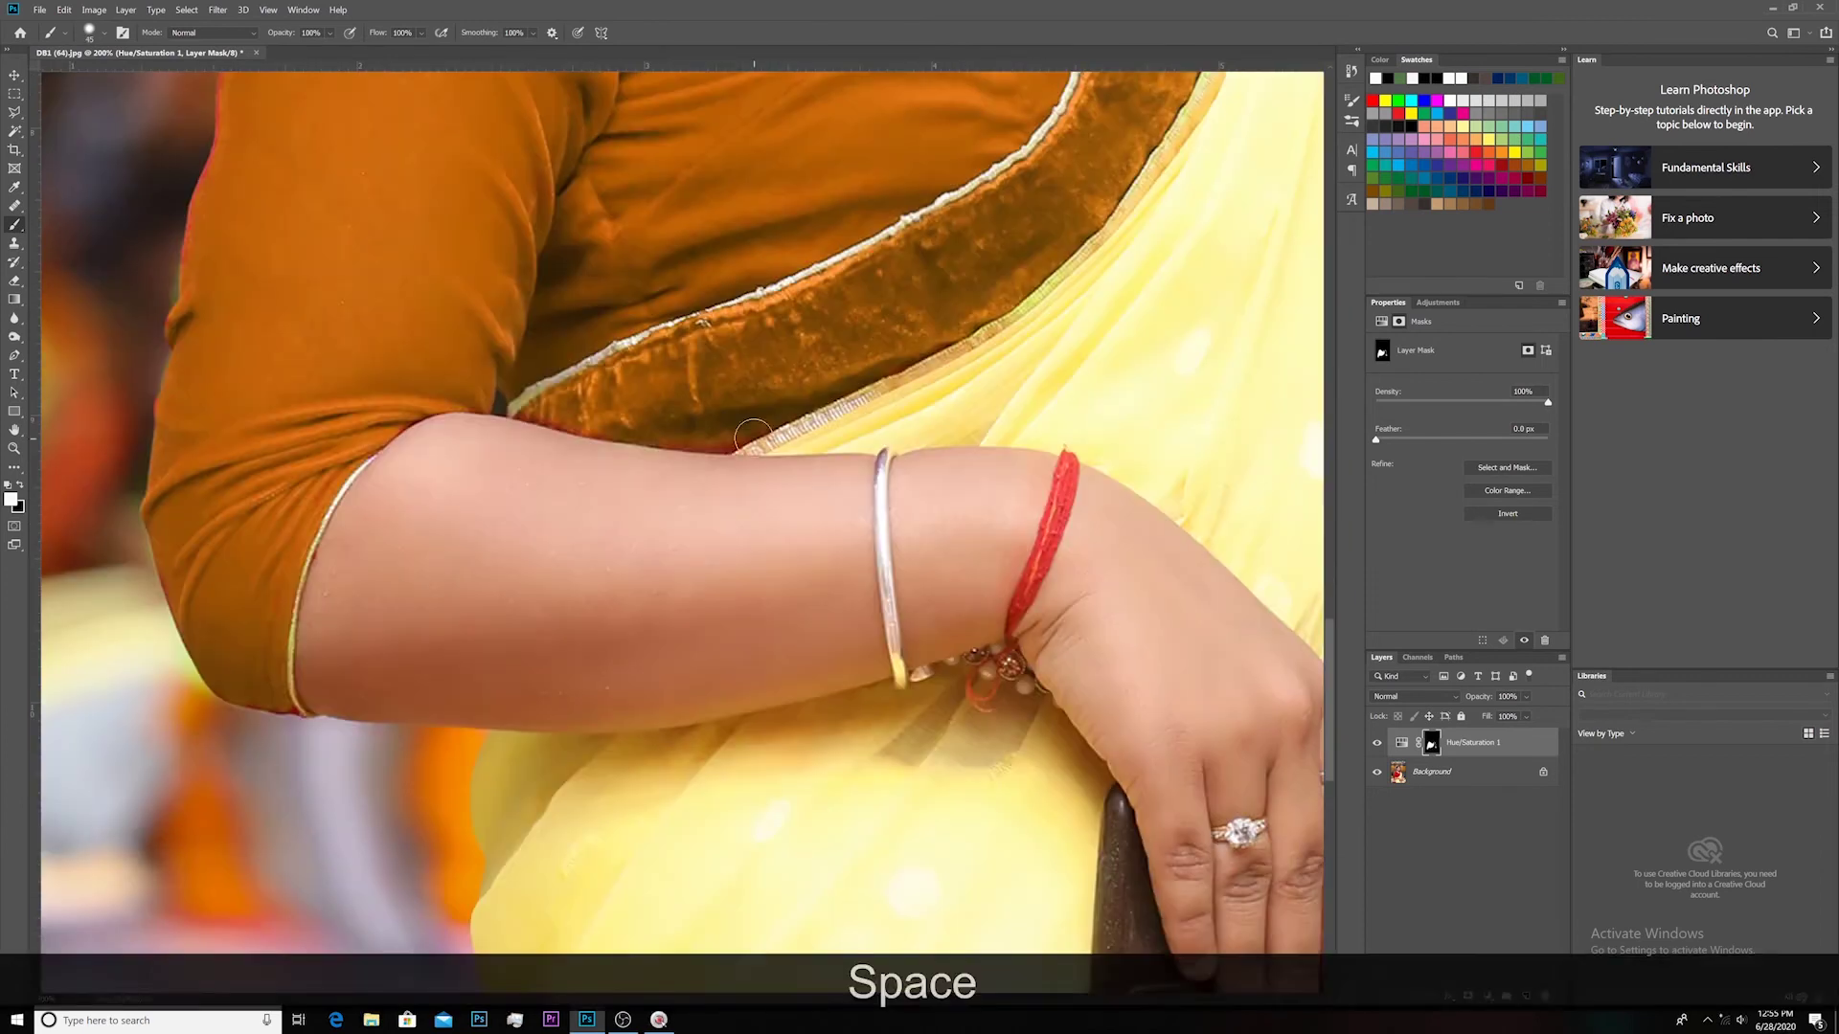
drag(292, 503, 485, 342)
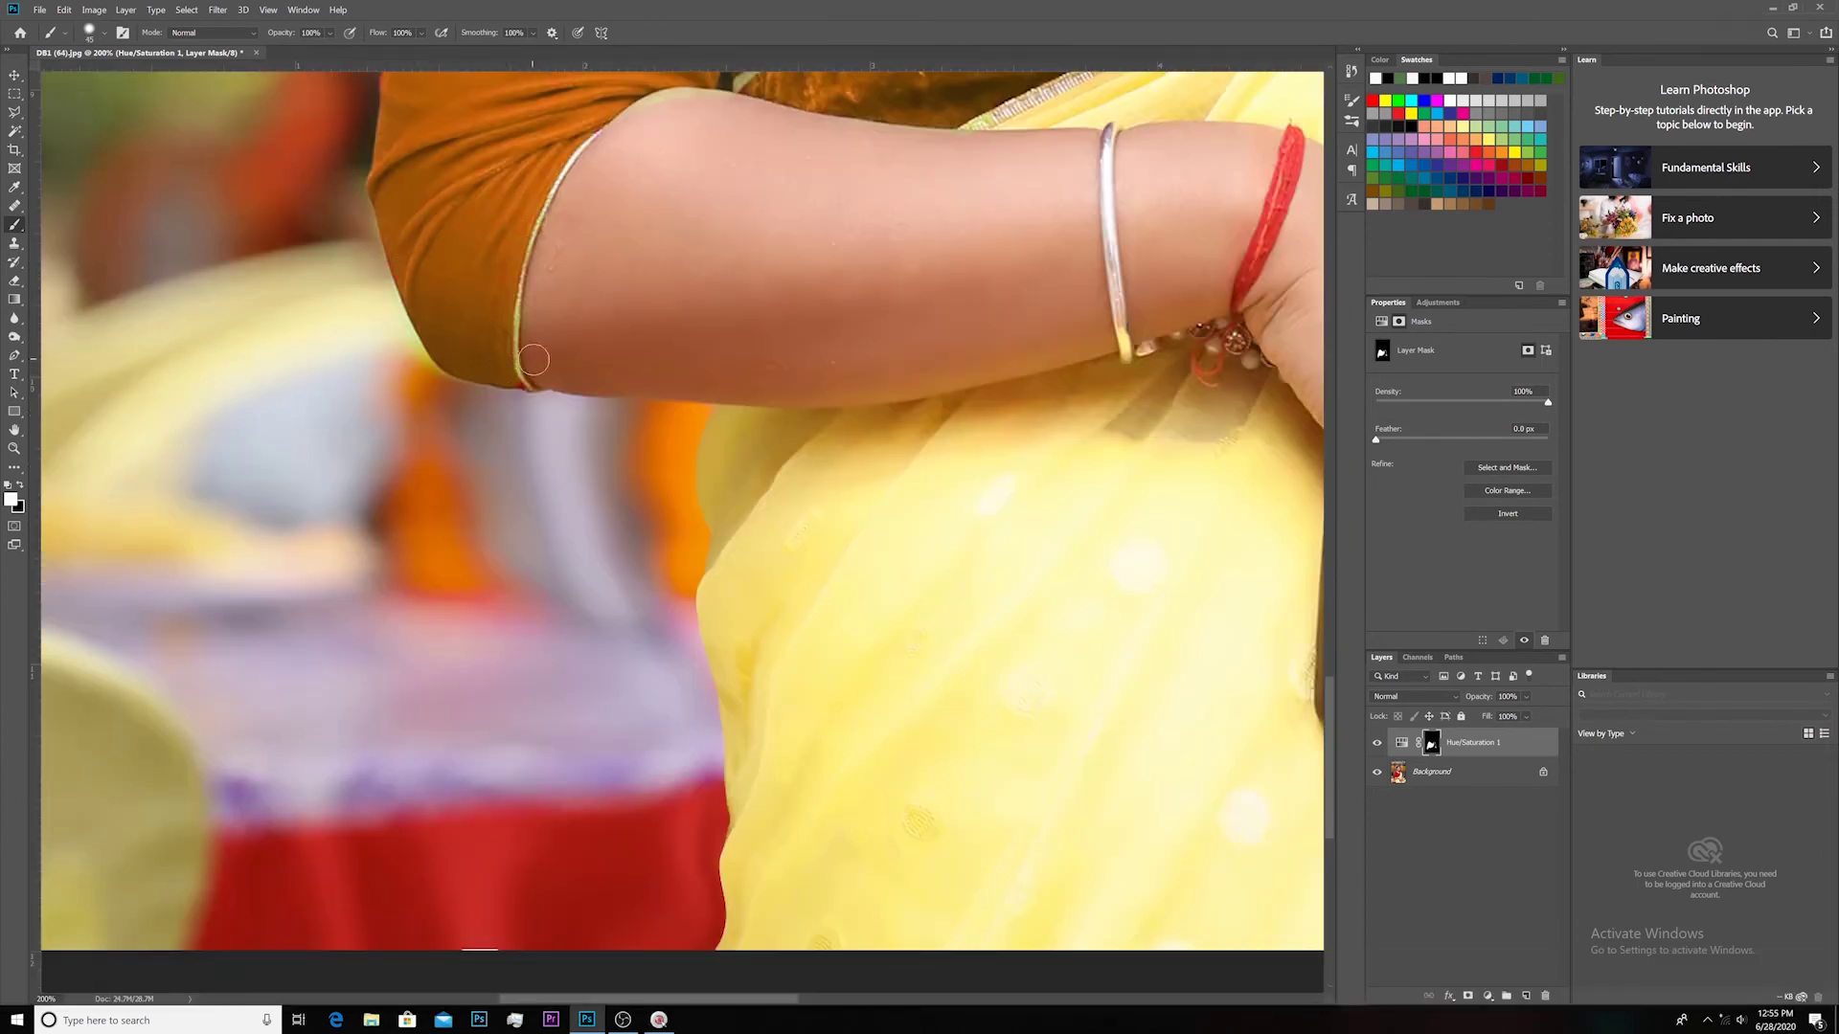
- Paint the mask over the remaining red fringe along the near sleeve's outer edge and its elbow fold
key(super+minus)
key(ctrl+minus)
key(ctrl+minus)
key(ctrl+minus)
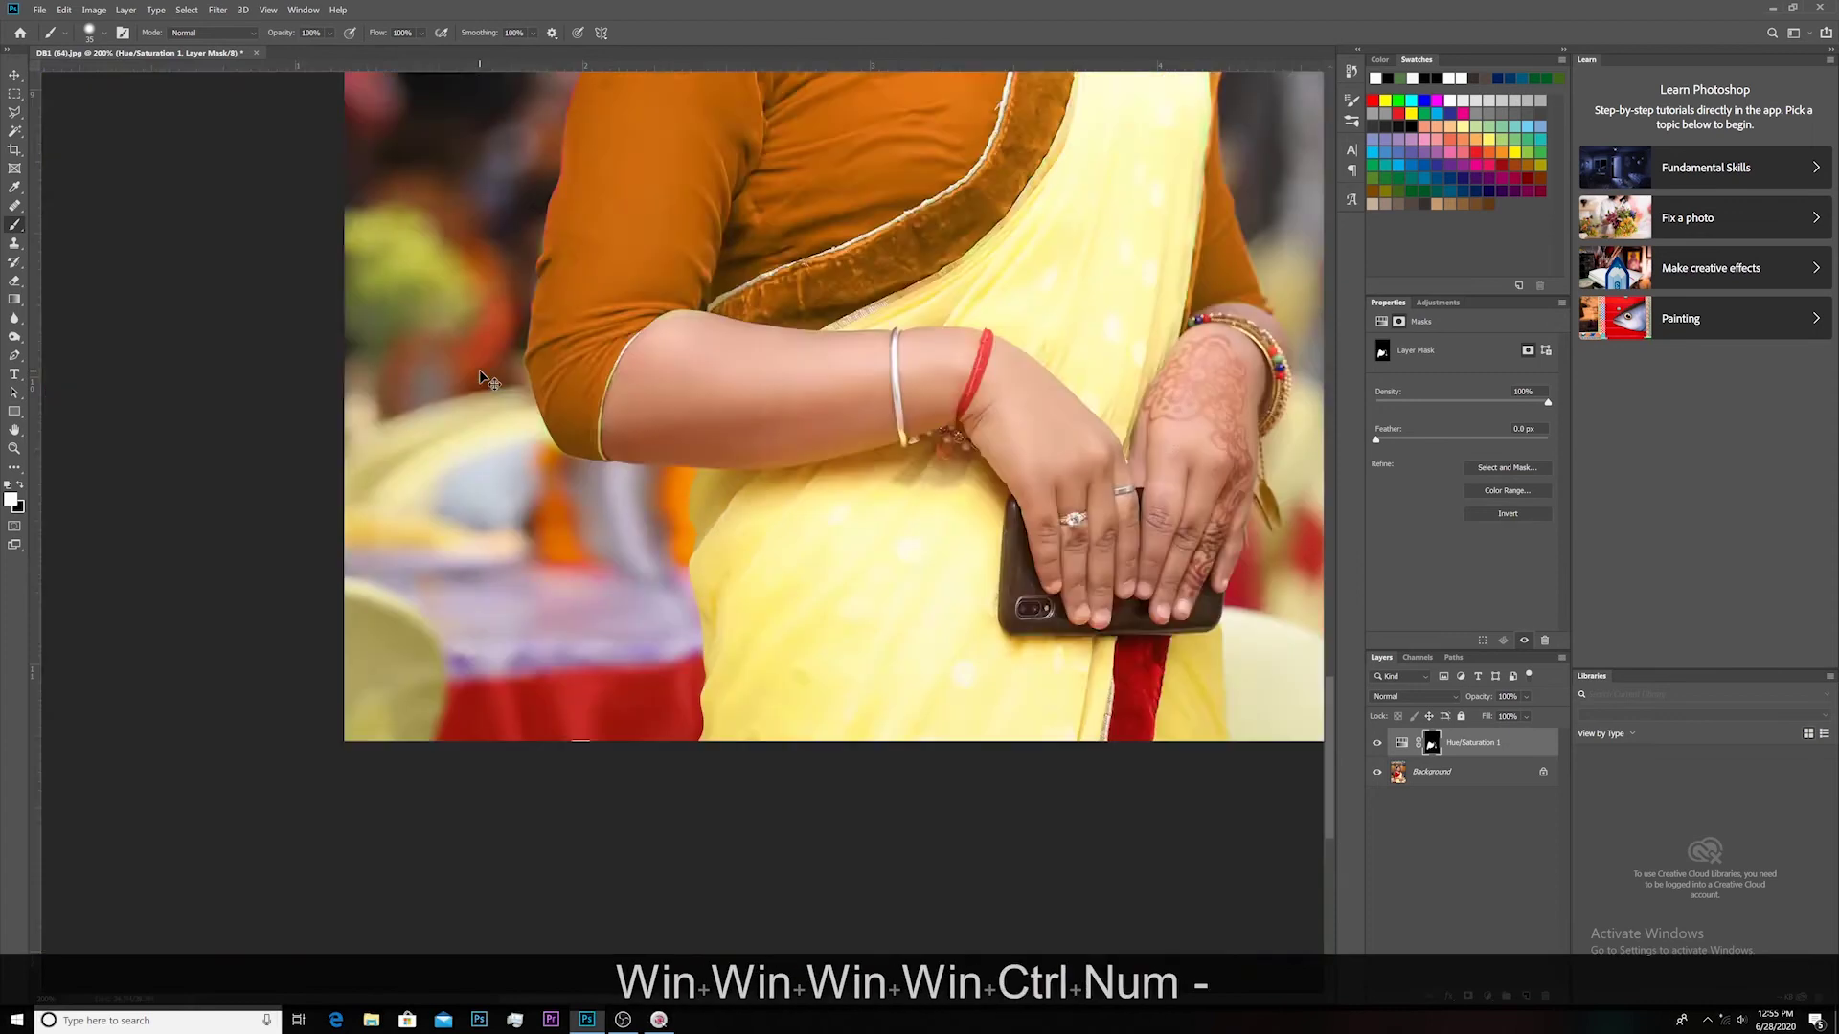
key(ctrl+plus)
key(ctrl+plus)
key(ctrl+plus)
key(ctrl+plus)
drag(501, 587, 829, 368)
drag(604, 486, 829, 341)
mouse_move(771, 460)
mouse_down()
mouse_move(749, 518)
mouse_move(784, 445)
mouse_up()
drag(758, 586, 821, 431)
mouse_move(742, 699)
mouse_down()
mouse_move(813, 538)
mouse_move(796, 591)
mouse_up()
mouse_move(796, 604)
mouse_down()
mouse_move(845, 415)
mouse_move(825, 582)
mouse_move(882, 422)
mouse_move(882, 360)
mouse_up()
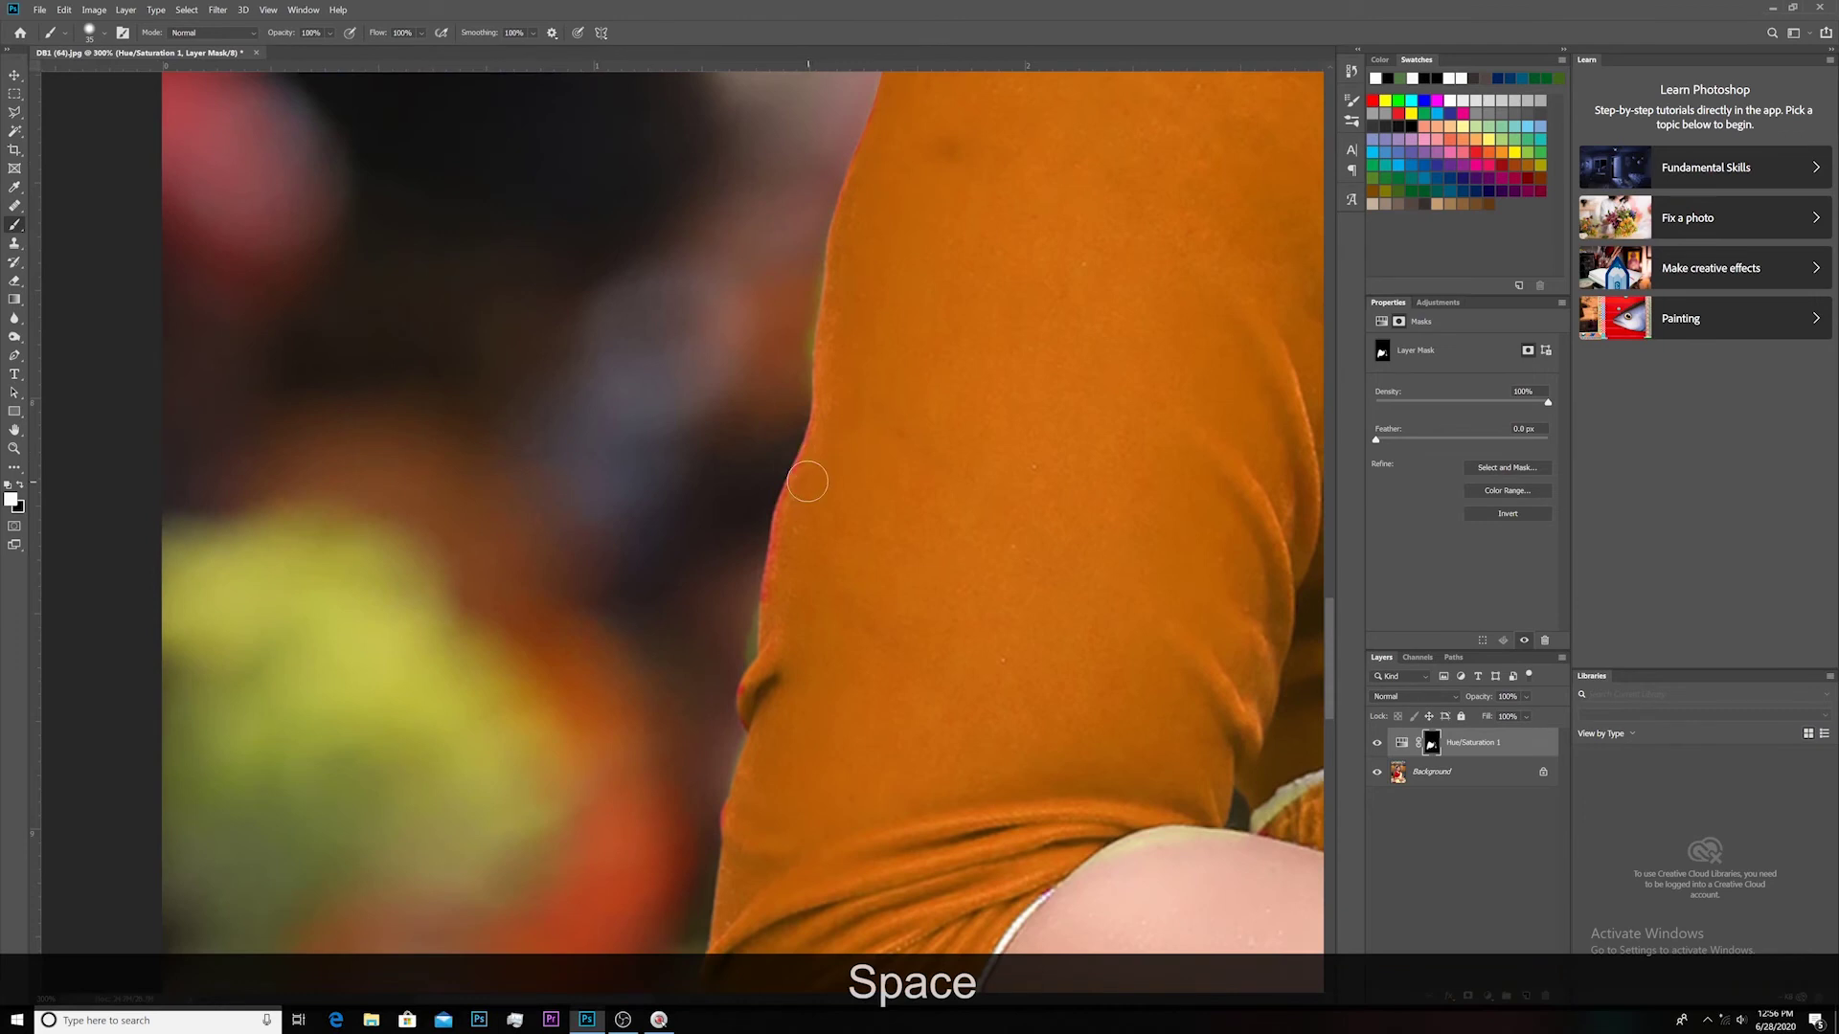
mouse_move(788, 573)
mouse_down()
mouse_move(787, 601)
mouse_move(801, 484)
mouse_up()
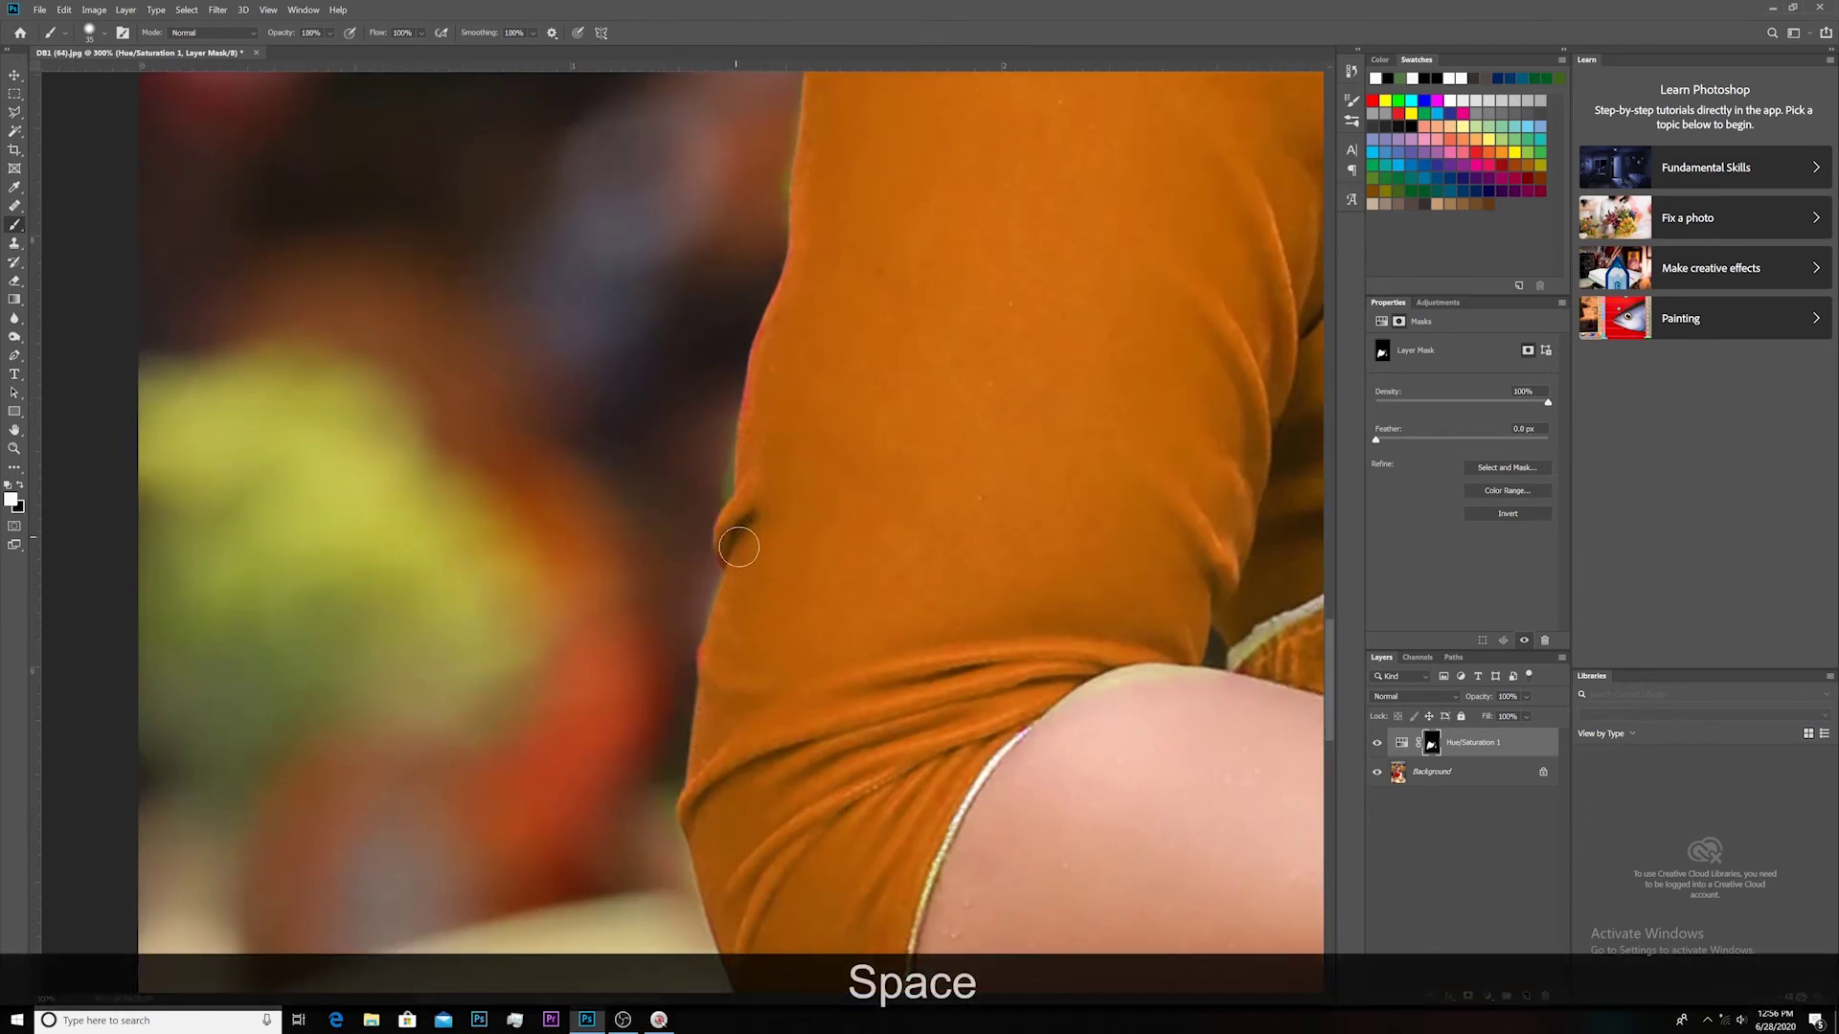
click(739, 554)
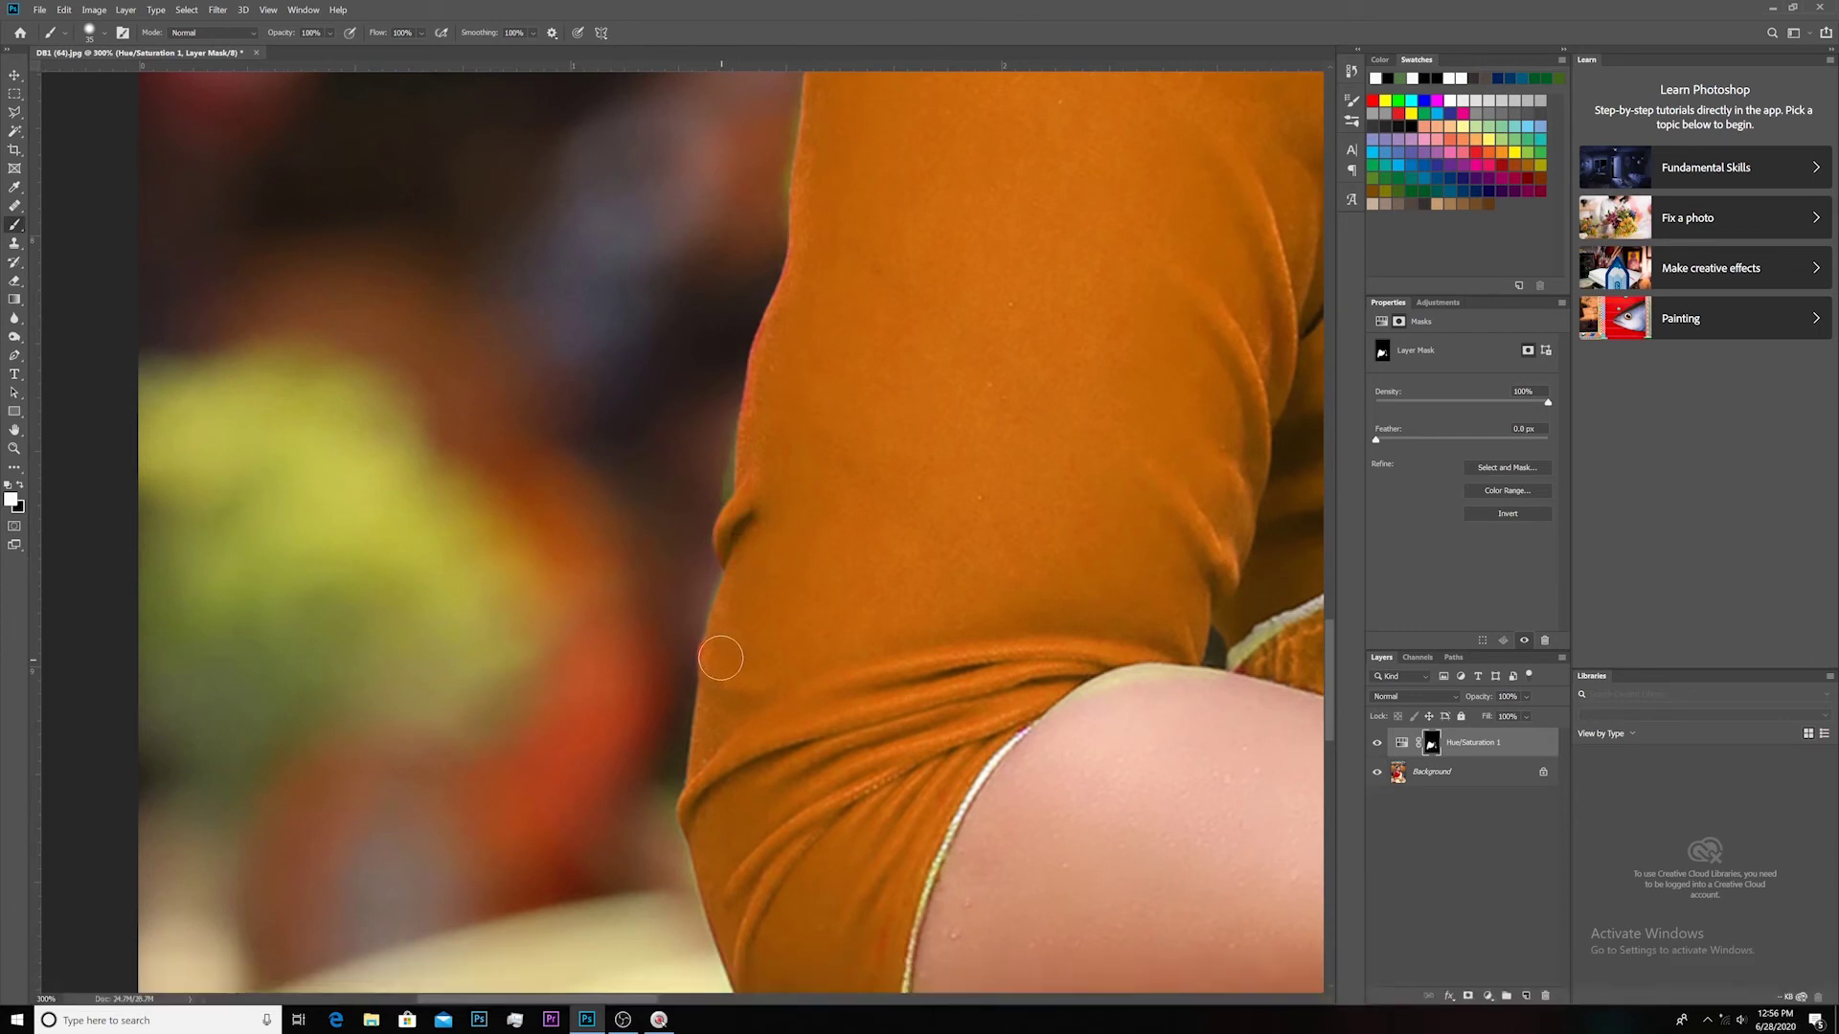
- Set the Hue/Saturation 1 adjustment's hue to -31 to recolour the blouse and border magenta
key(ctrl+KP_Subtract)
key(ctrl+KP_Subtract)
key(ctrl+KP_Subtract)
key(ctrl+KP_Subtract)
key(ctrl+KP_Subtract)
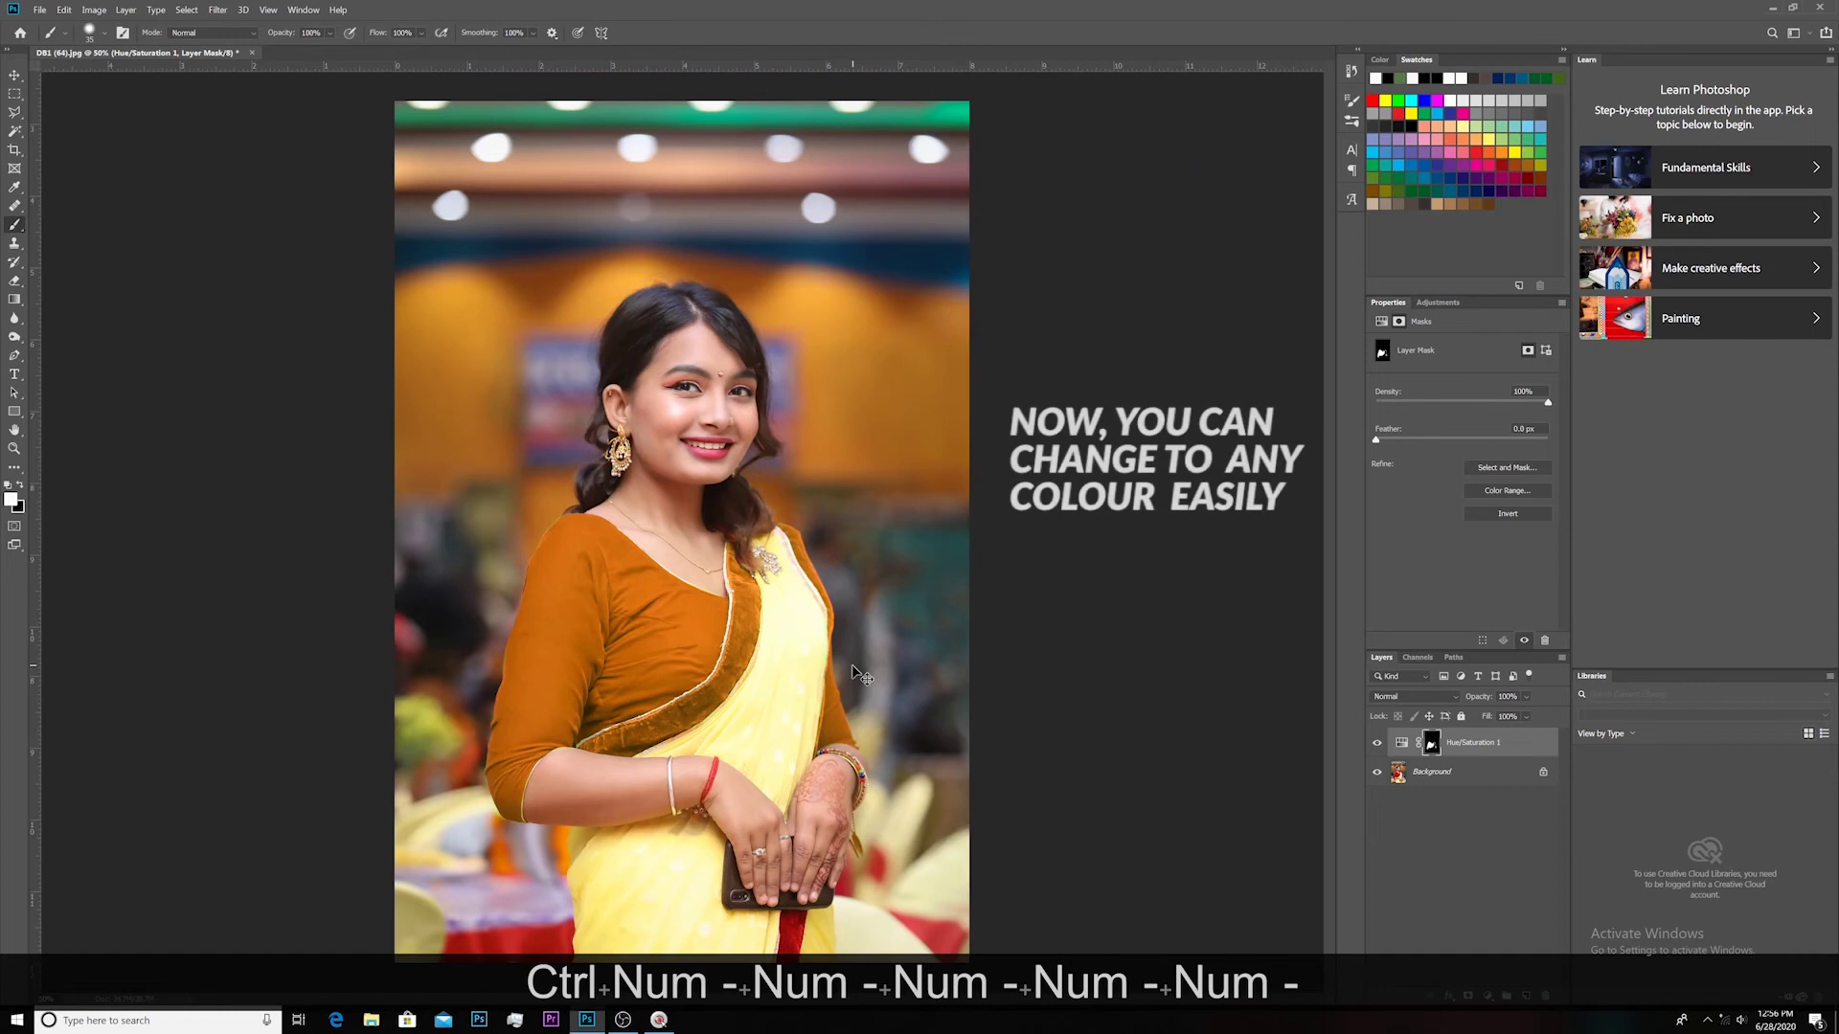
key(ctrl+KP_Subtract)
key(ctrl+KP_Add)
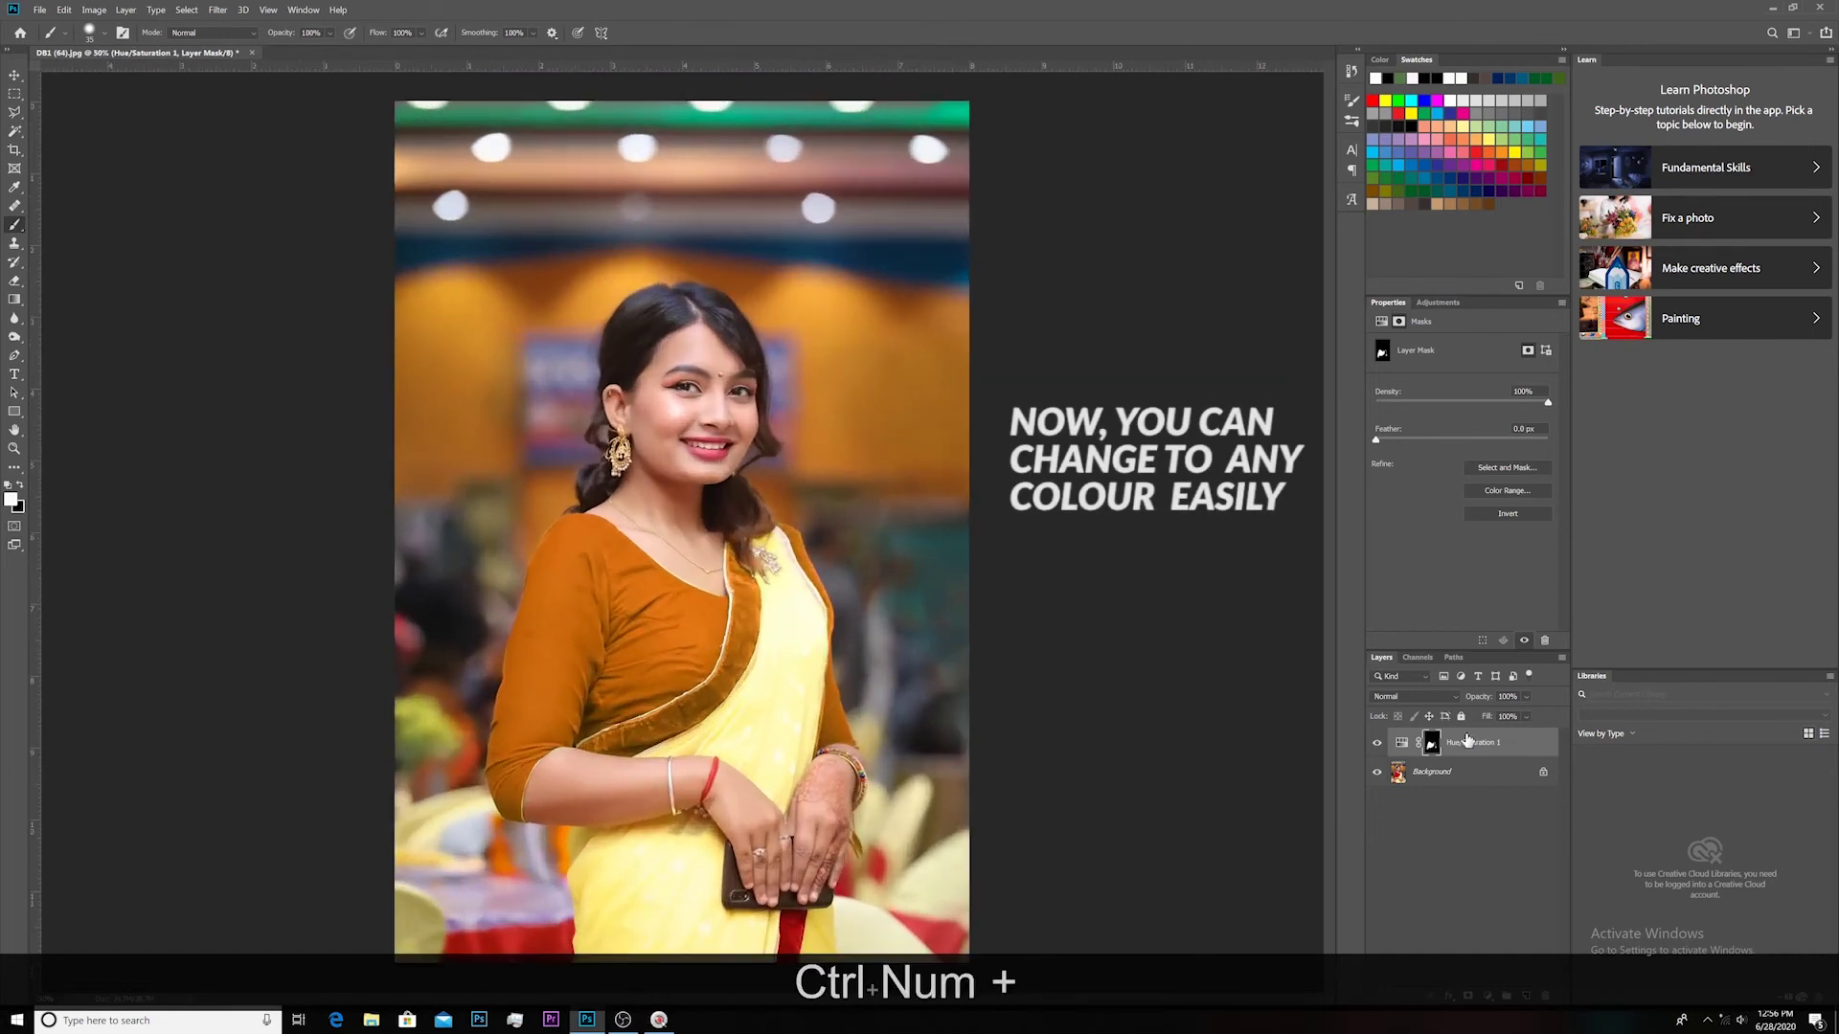
click(1468, 746)
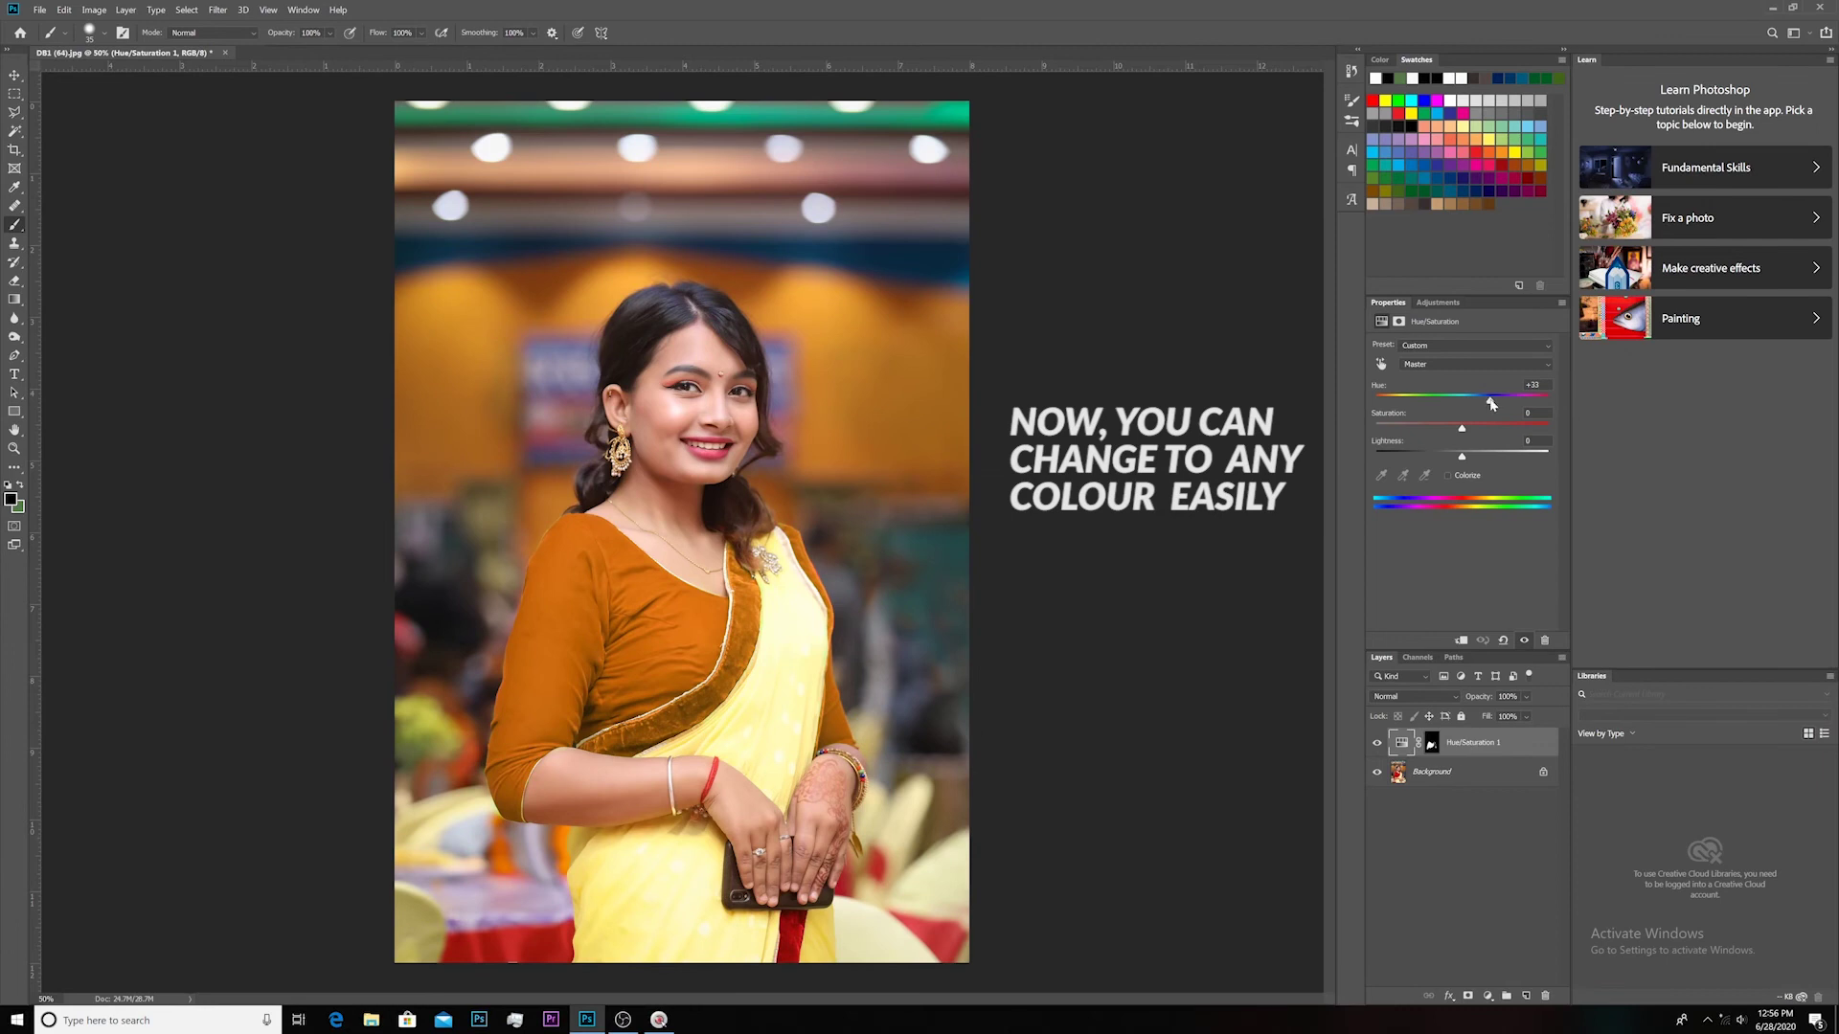
mouse_move(1489, 404)
mouse_down()
mouse_move(1376, 407)
mouse_move(1553, 403)
mouse_move(1490, 403)
mouse_up()
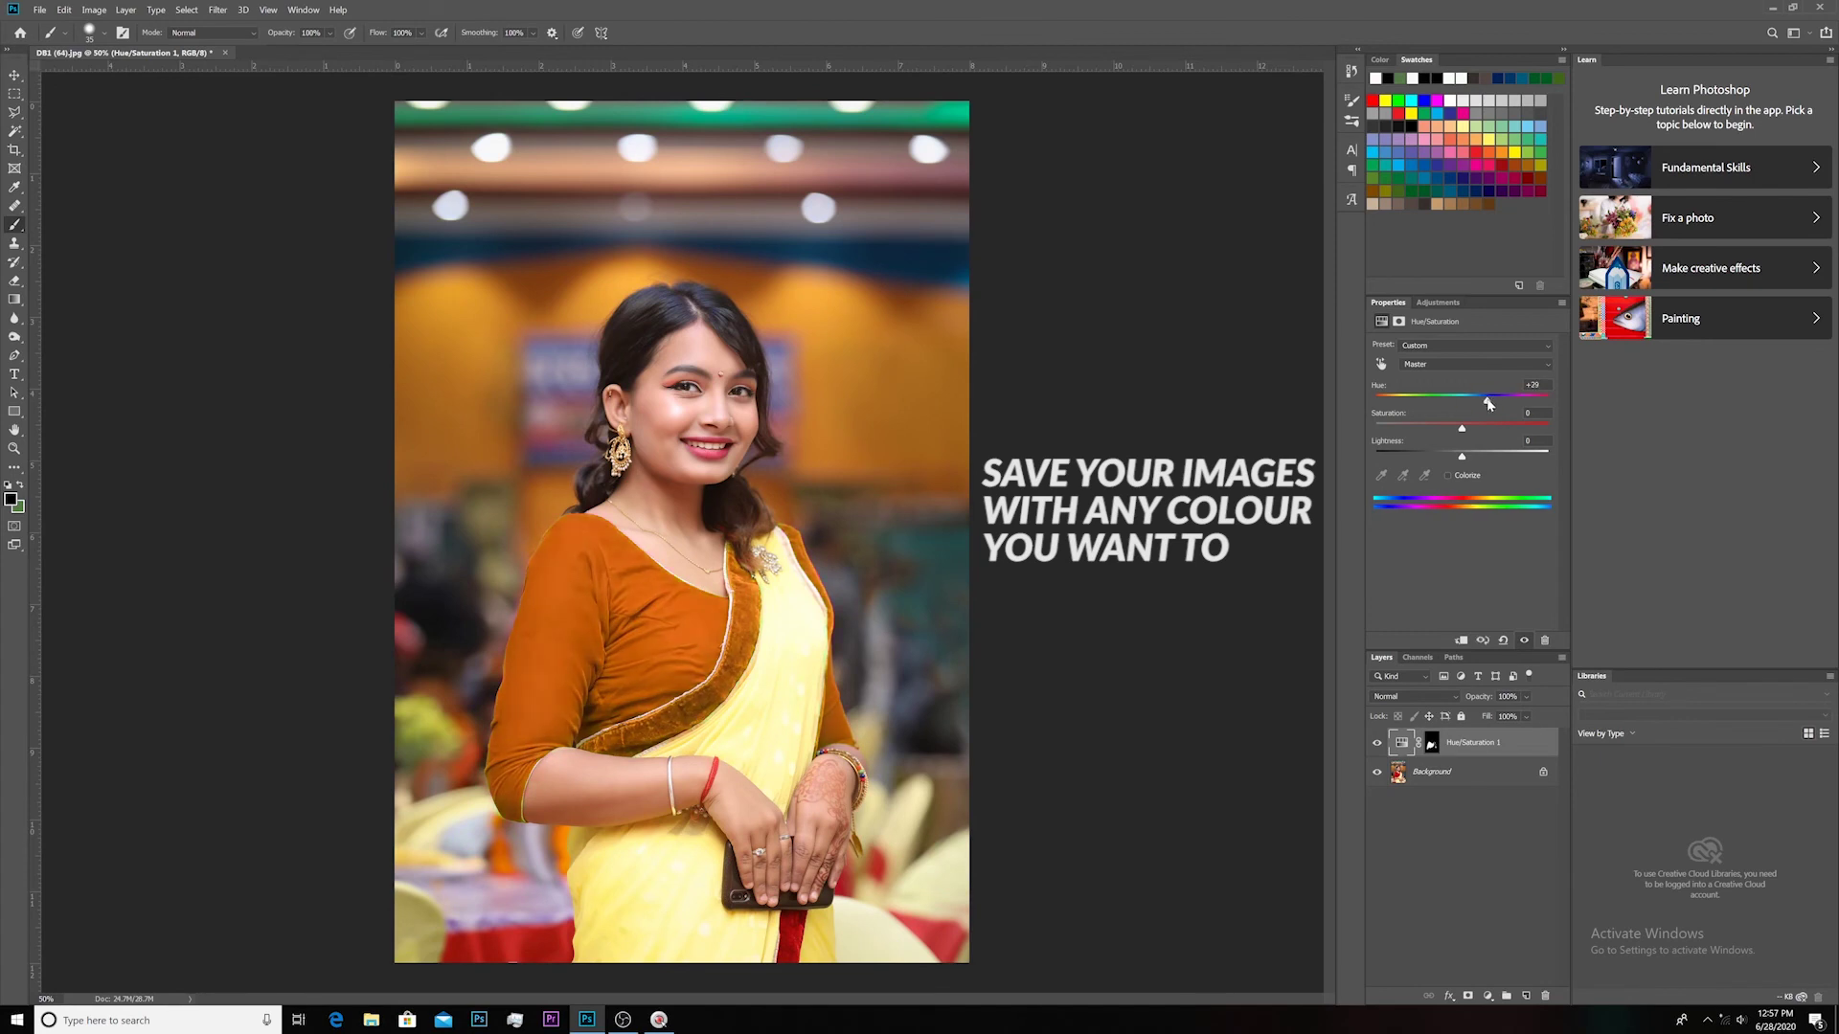
key(ctrl+KP_Subtract)
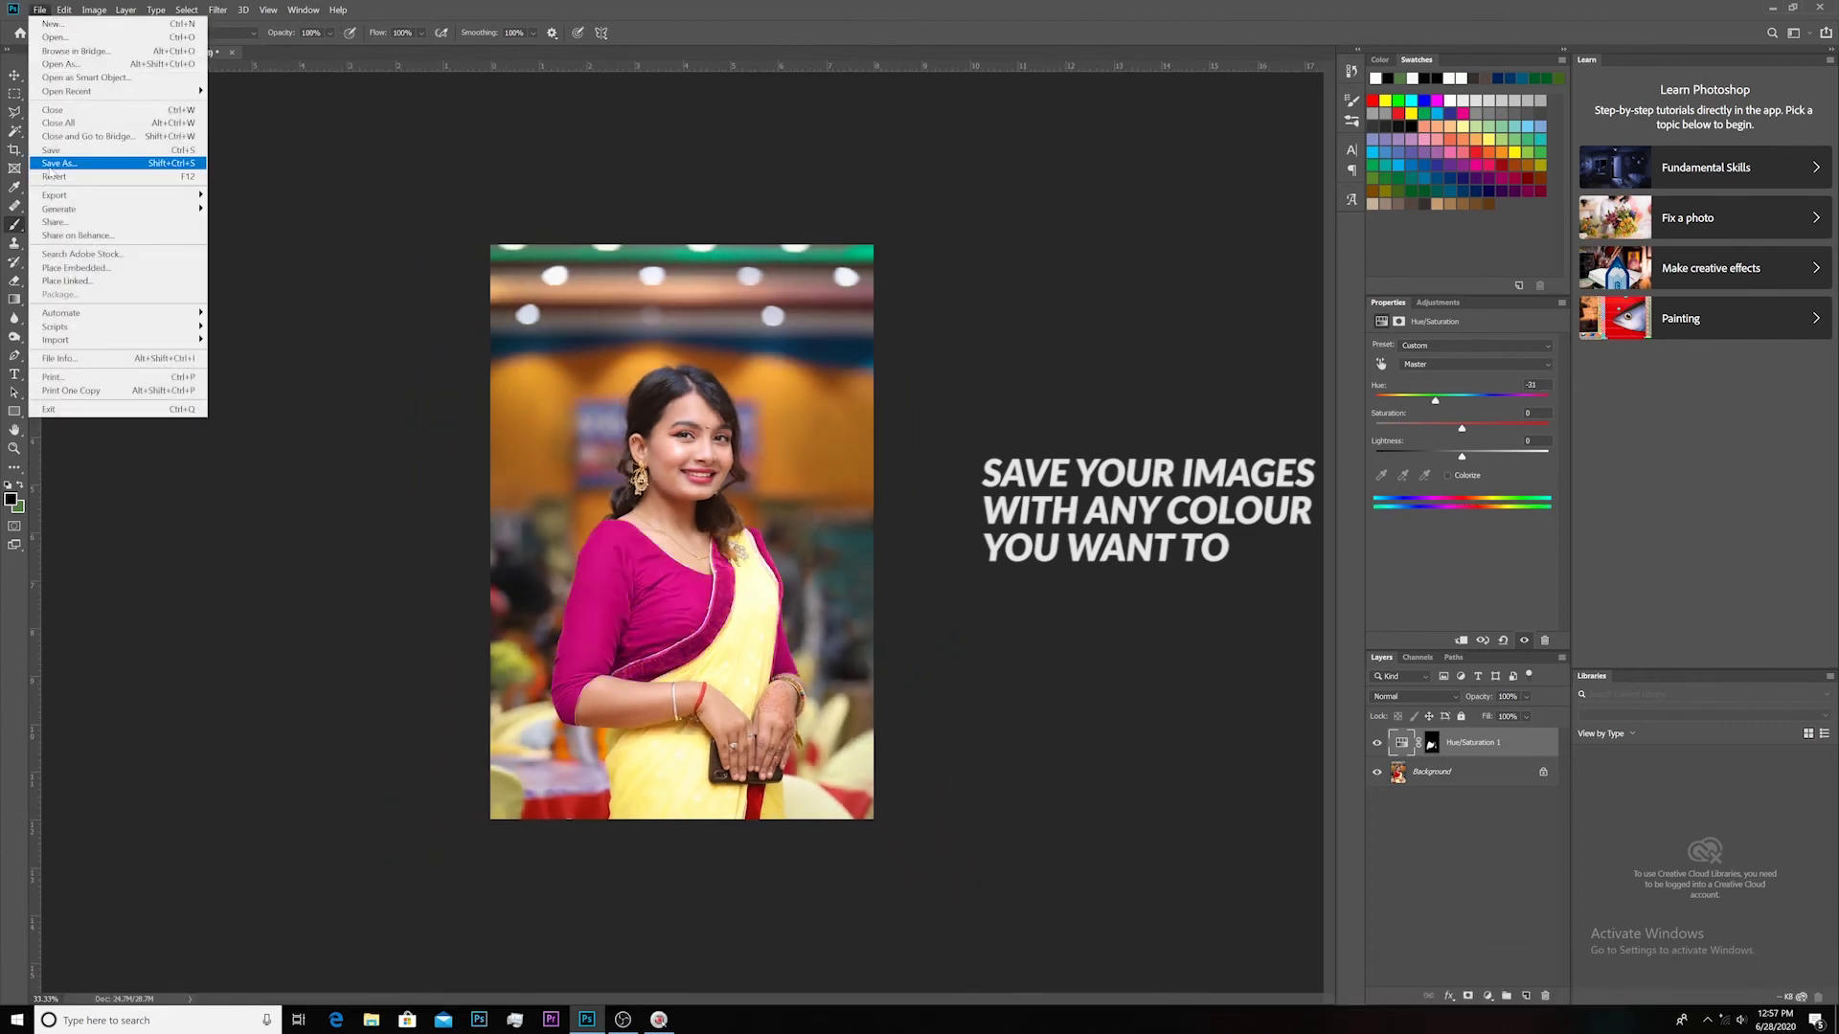
- Save the recoloured picture to the Desktop as a JPEG named DB1 (64), accepting the JPEG options
click(52, 170)
click(57, 106)
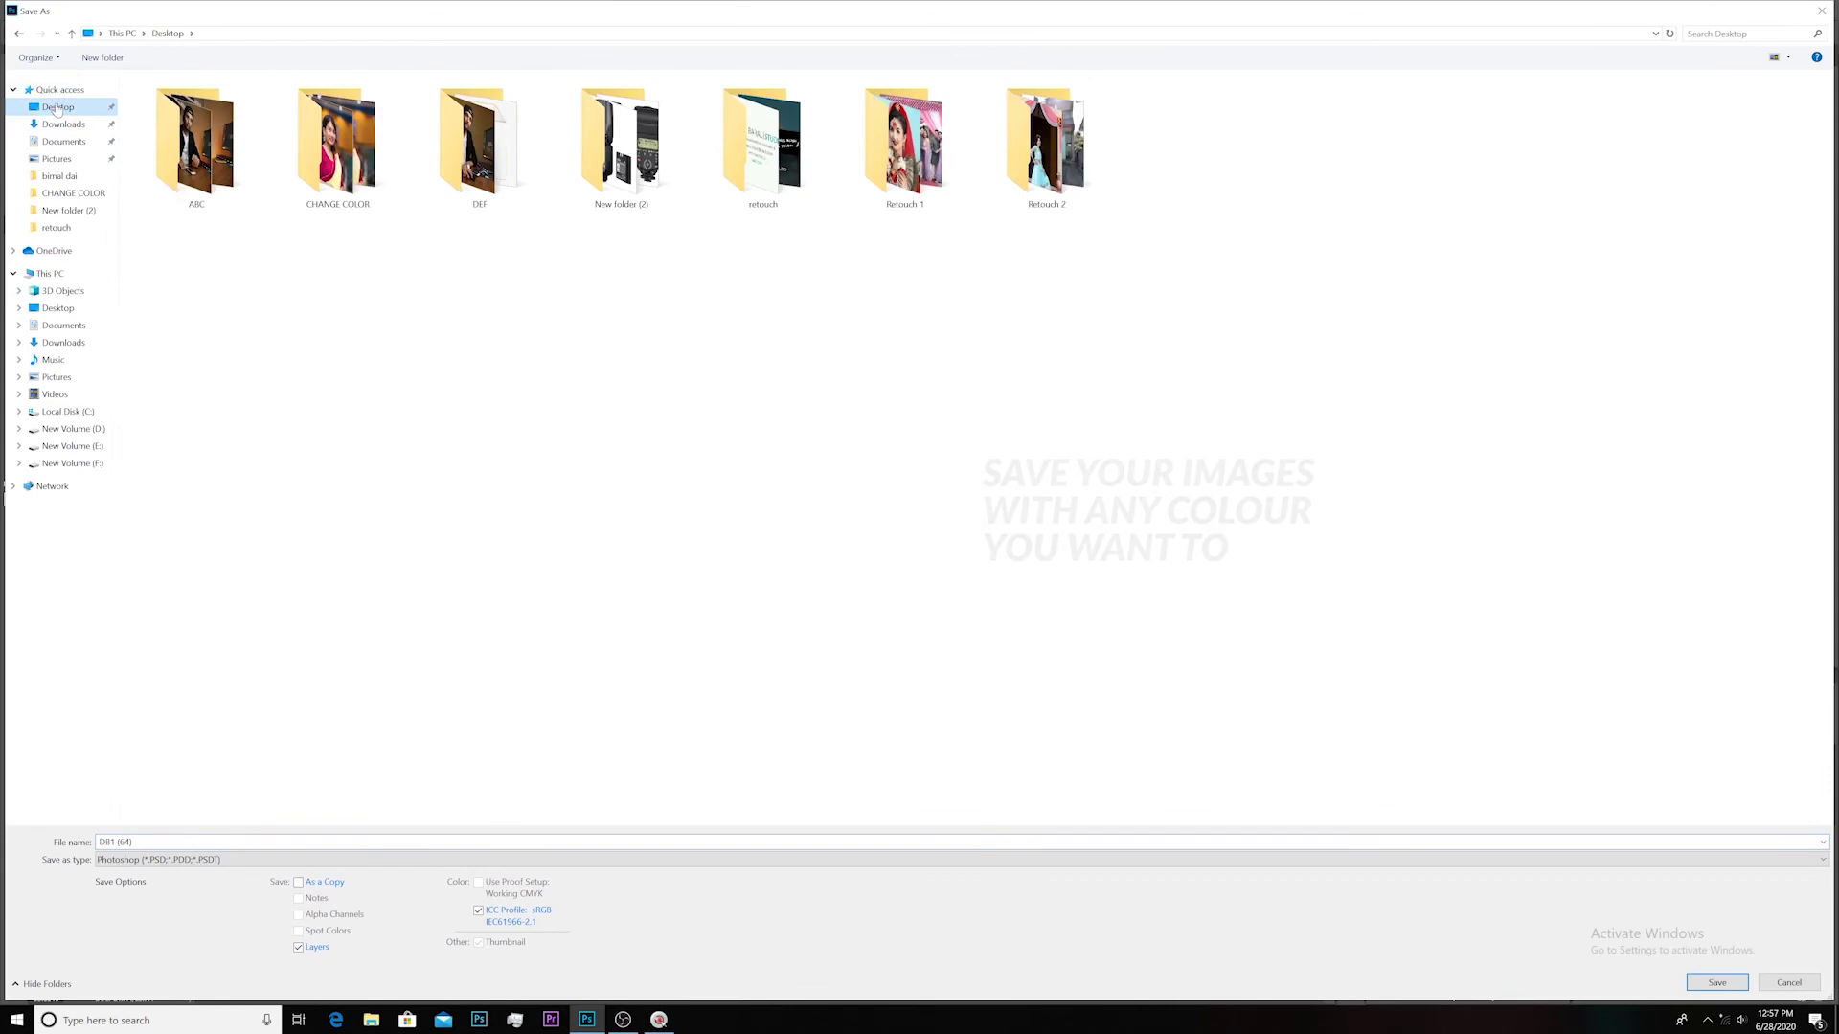
click(158, 860)
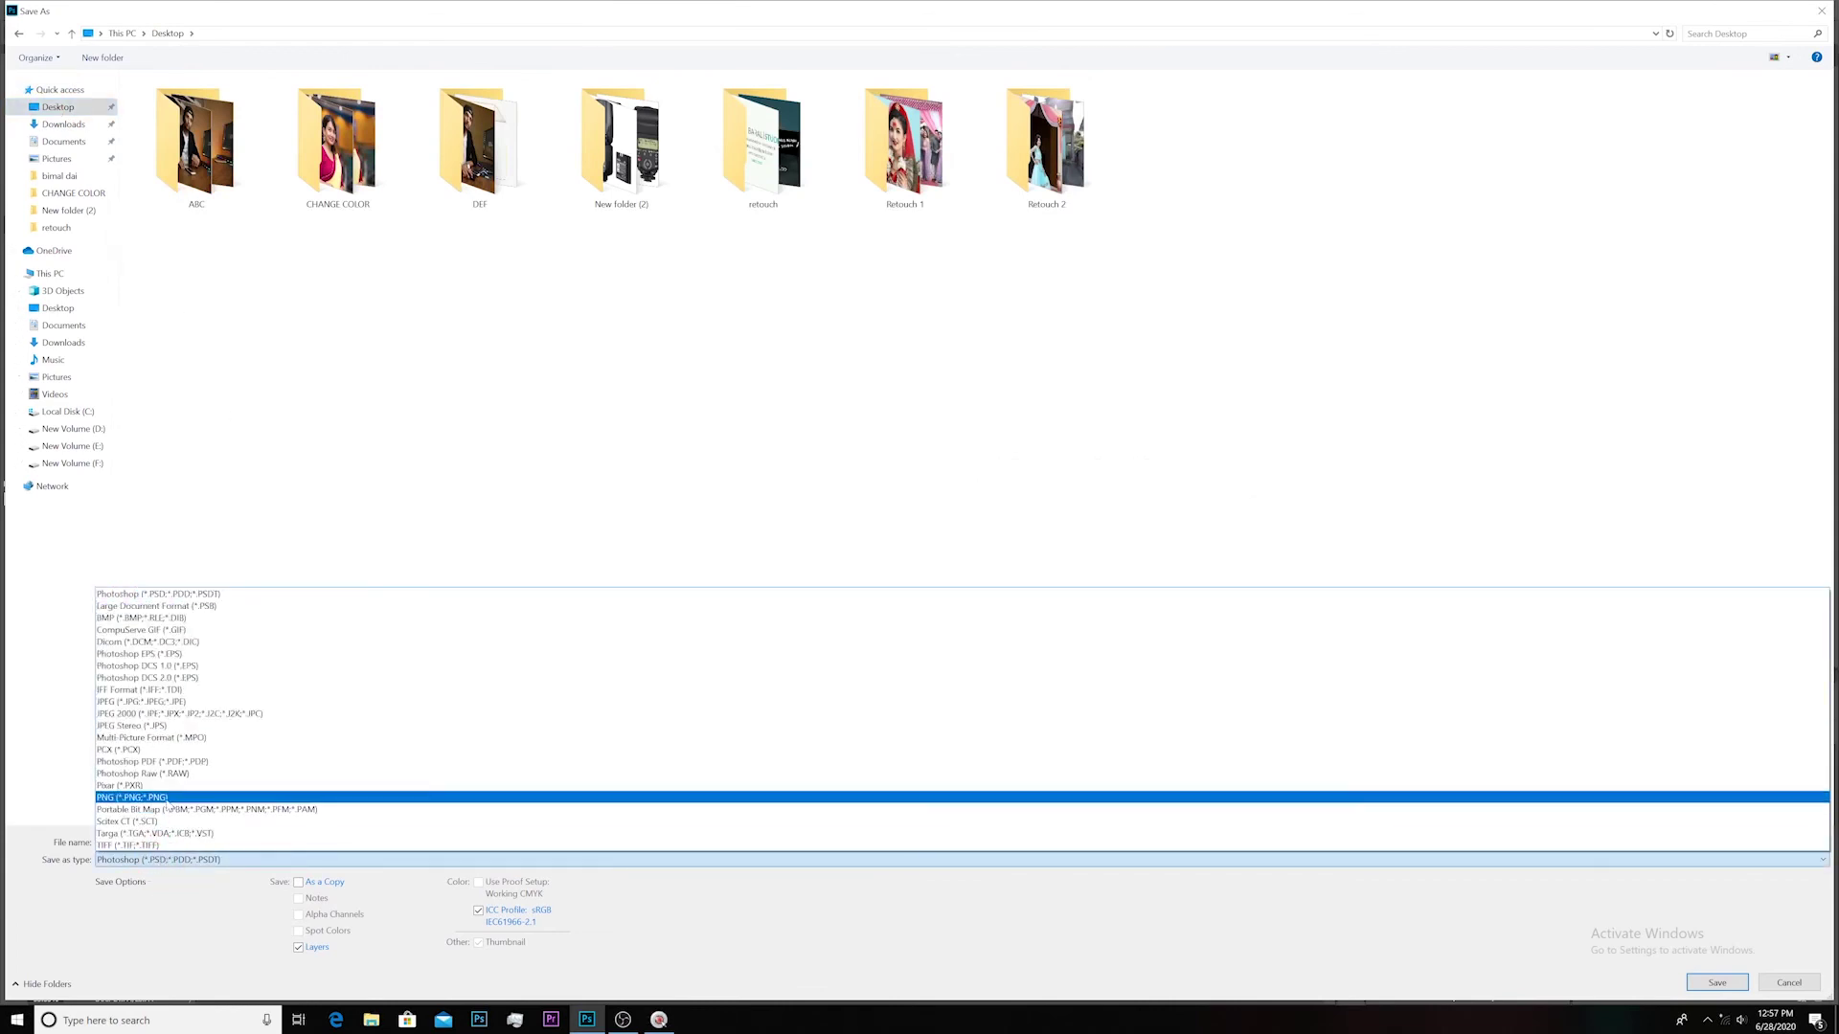
click(126, 702)
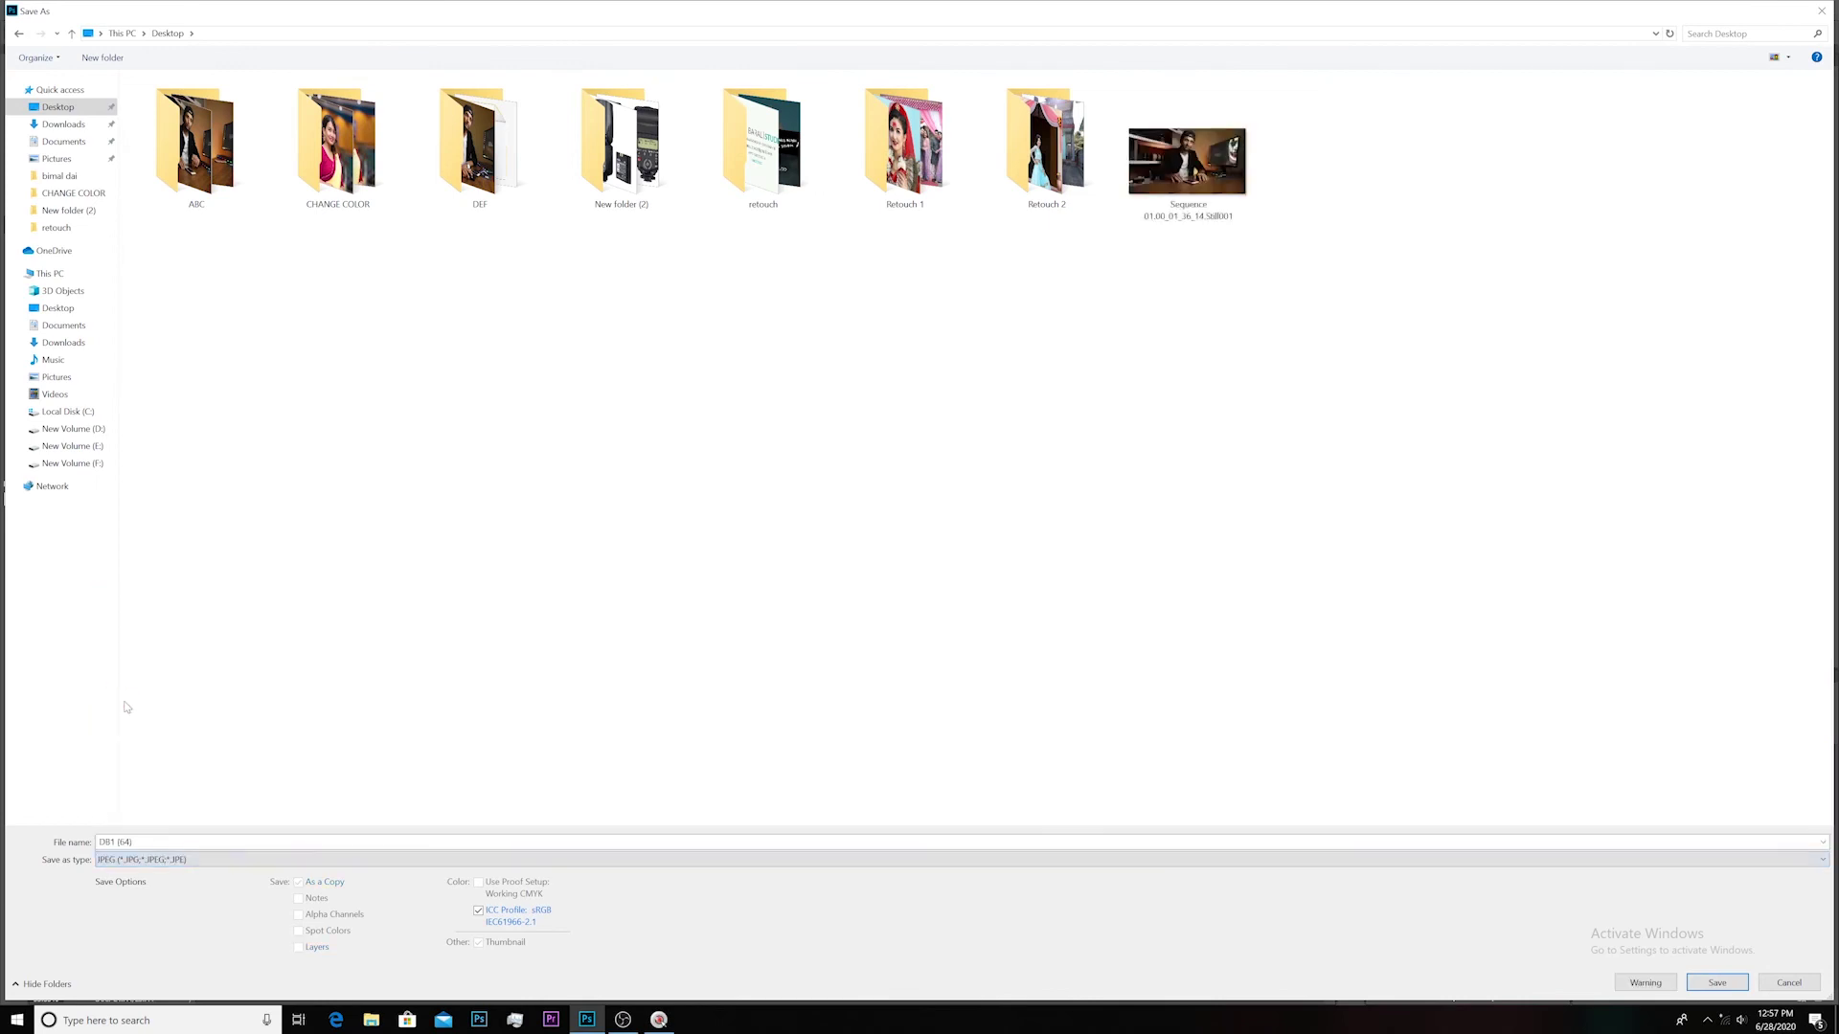
click(1716, 982)
click(997, 277)
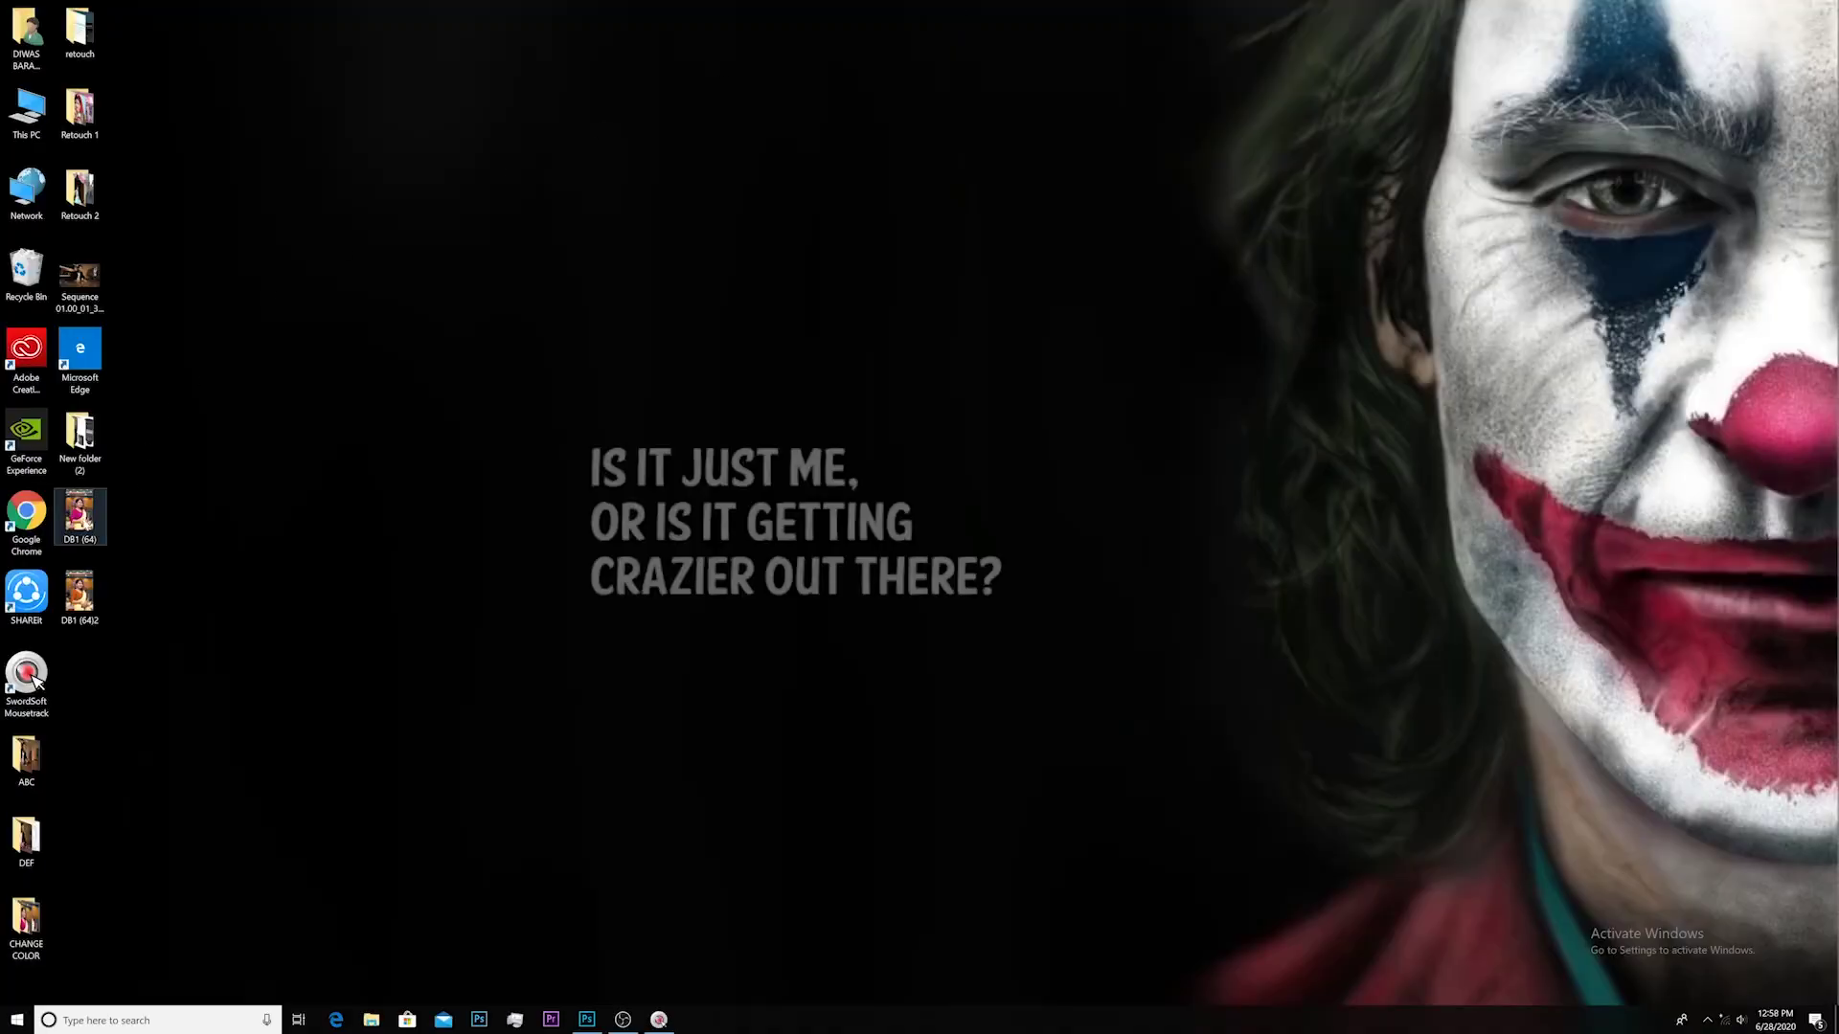
- Open the saved JPEG in the Photos viewer and compare it with the other colour versions
key(Return)
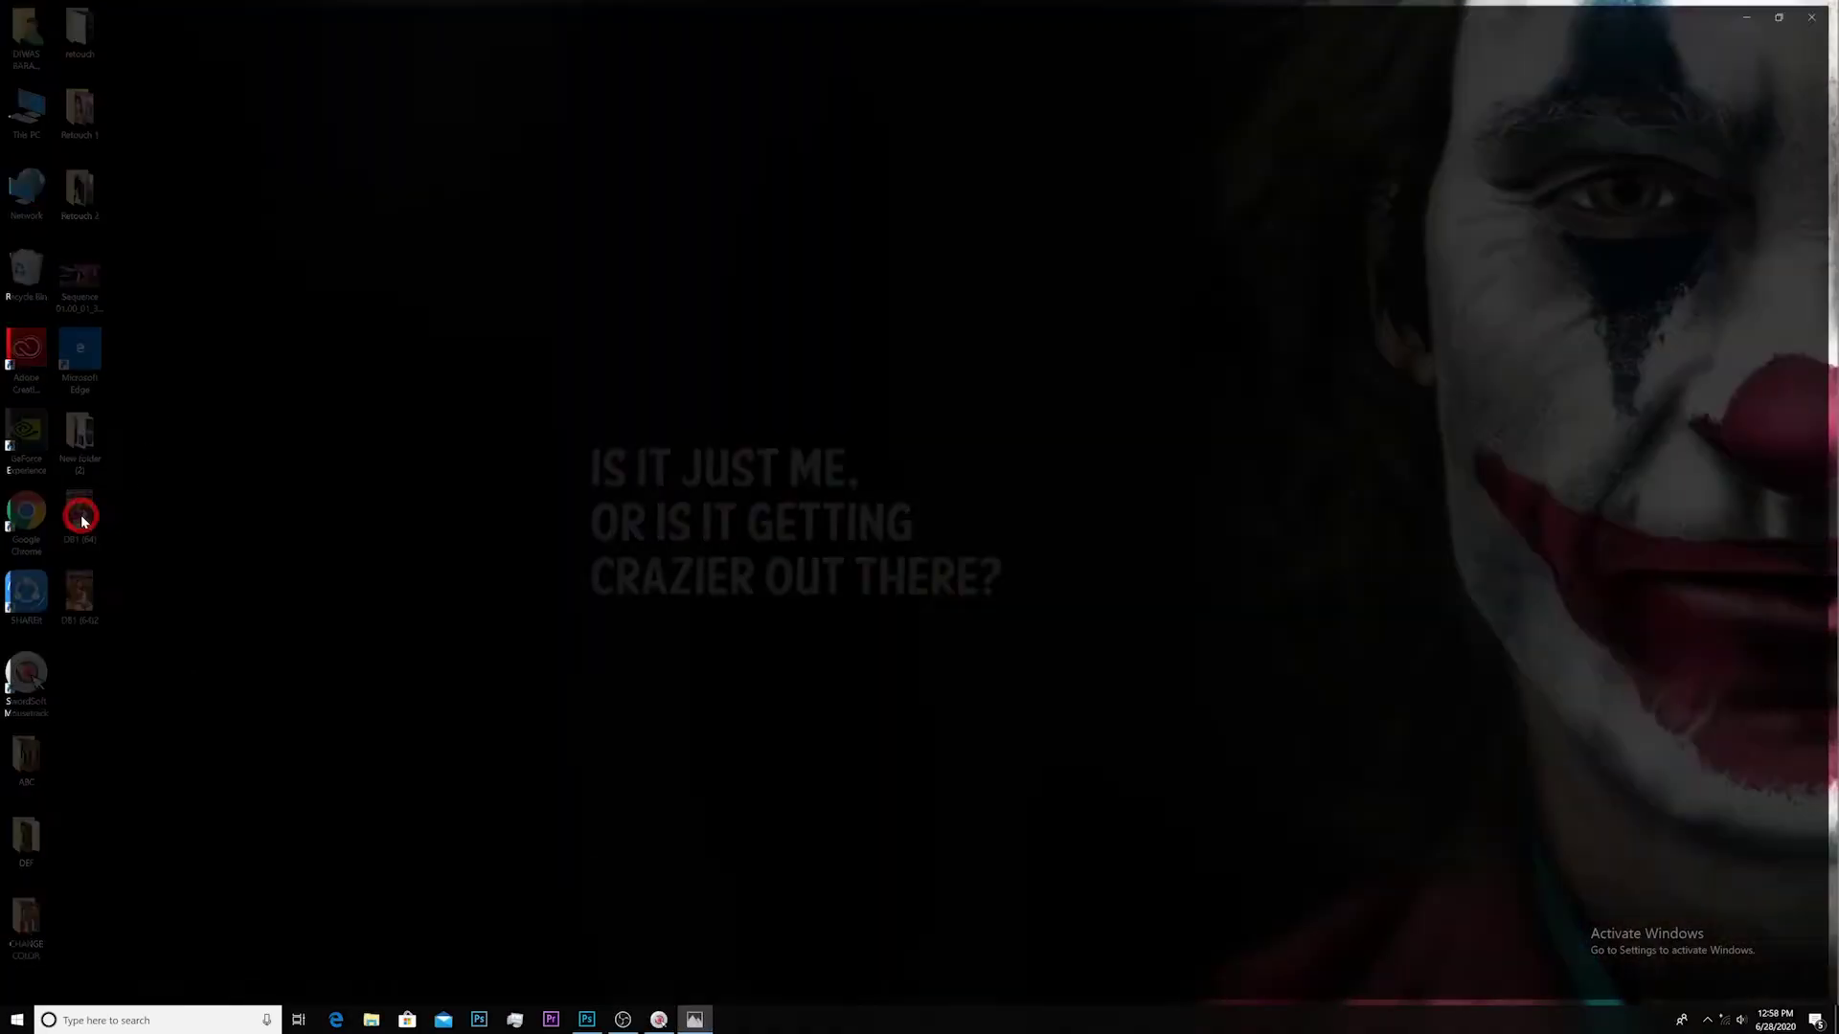
key(Right)
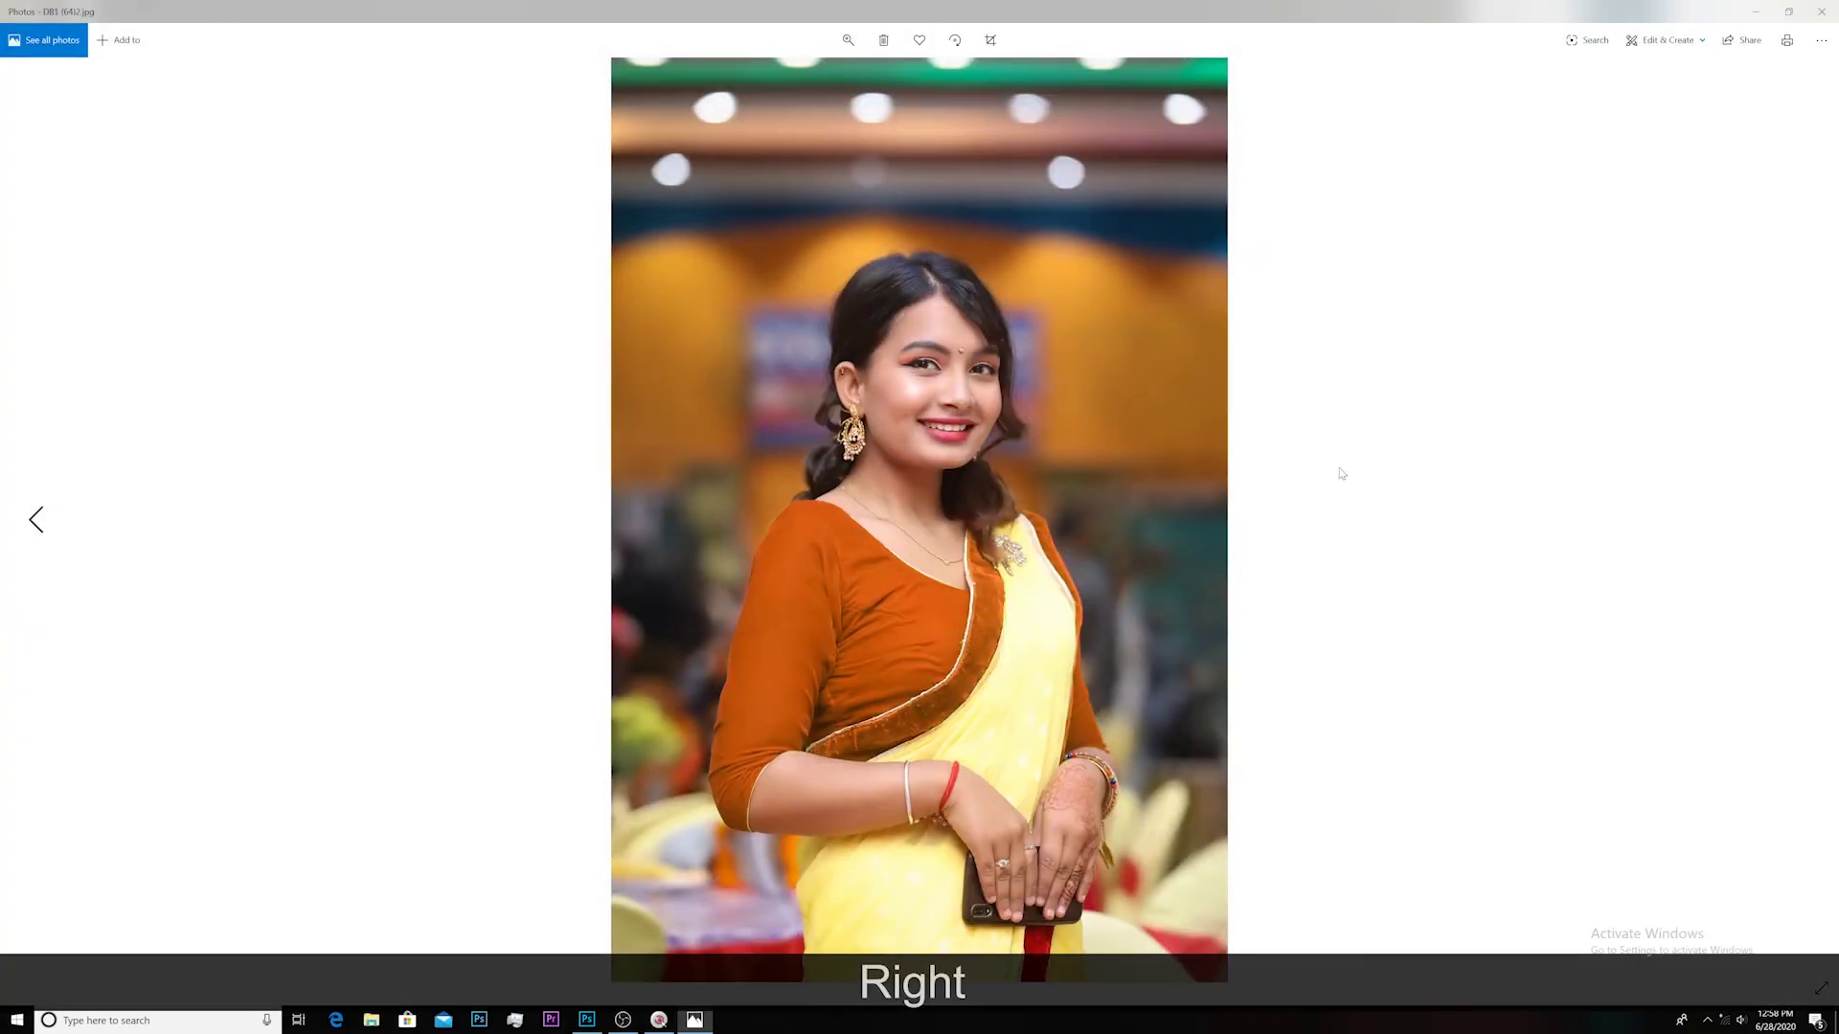
key(Left)
key(Right)
key(Left)
key(Right)
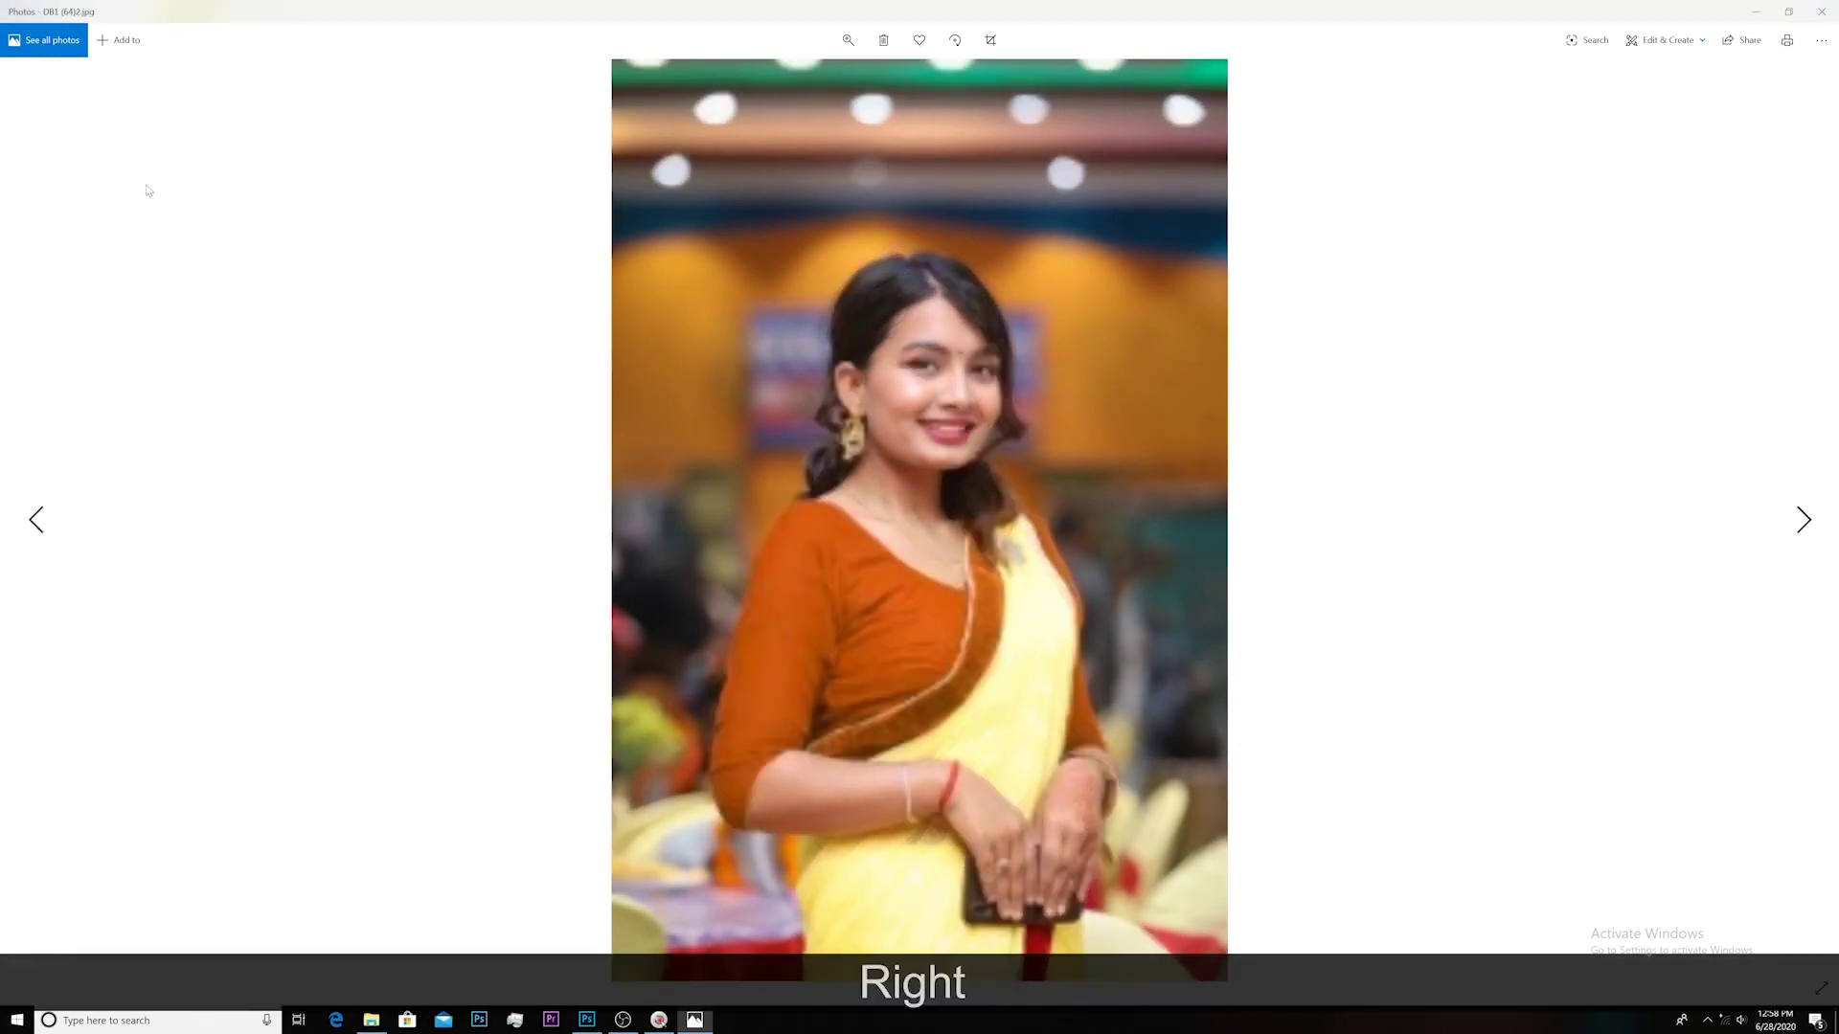
key(Right)
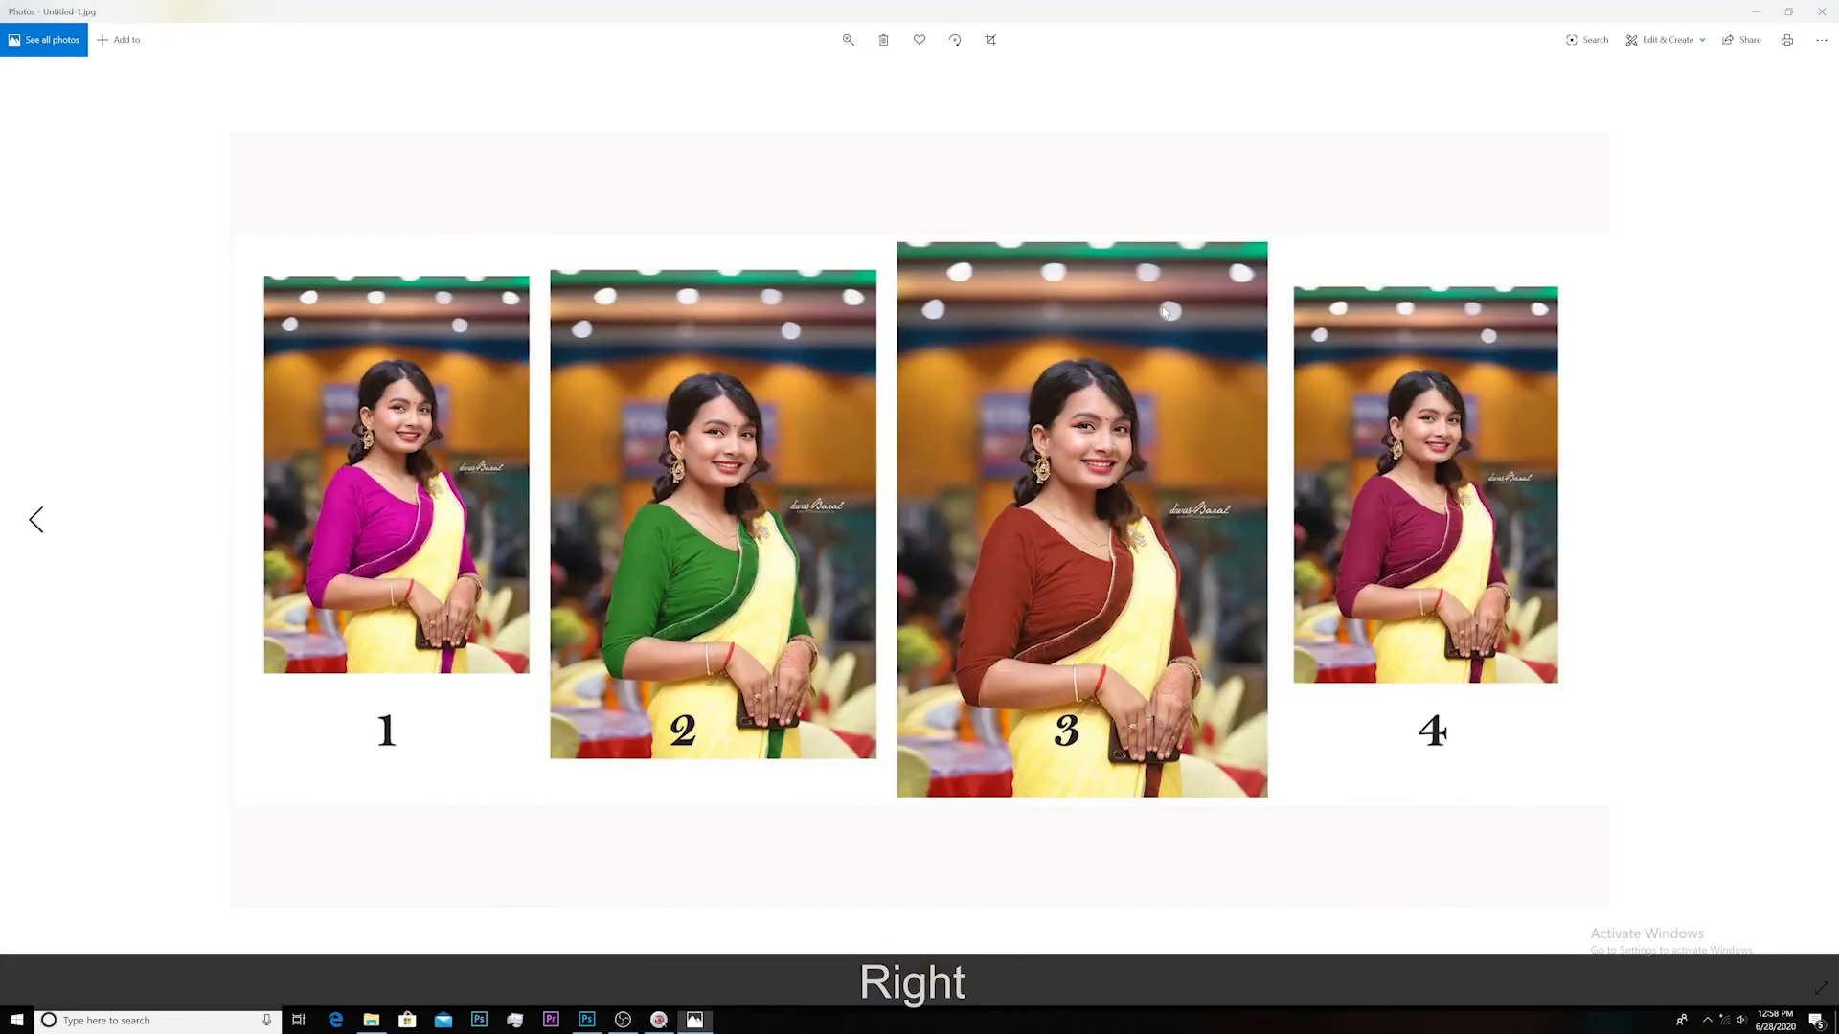
key(Right)
key(Left)
key(Left)
key(Right)
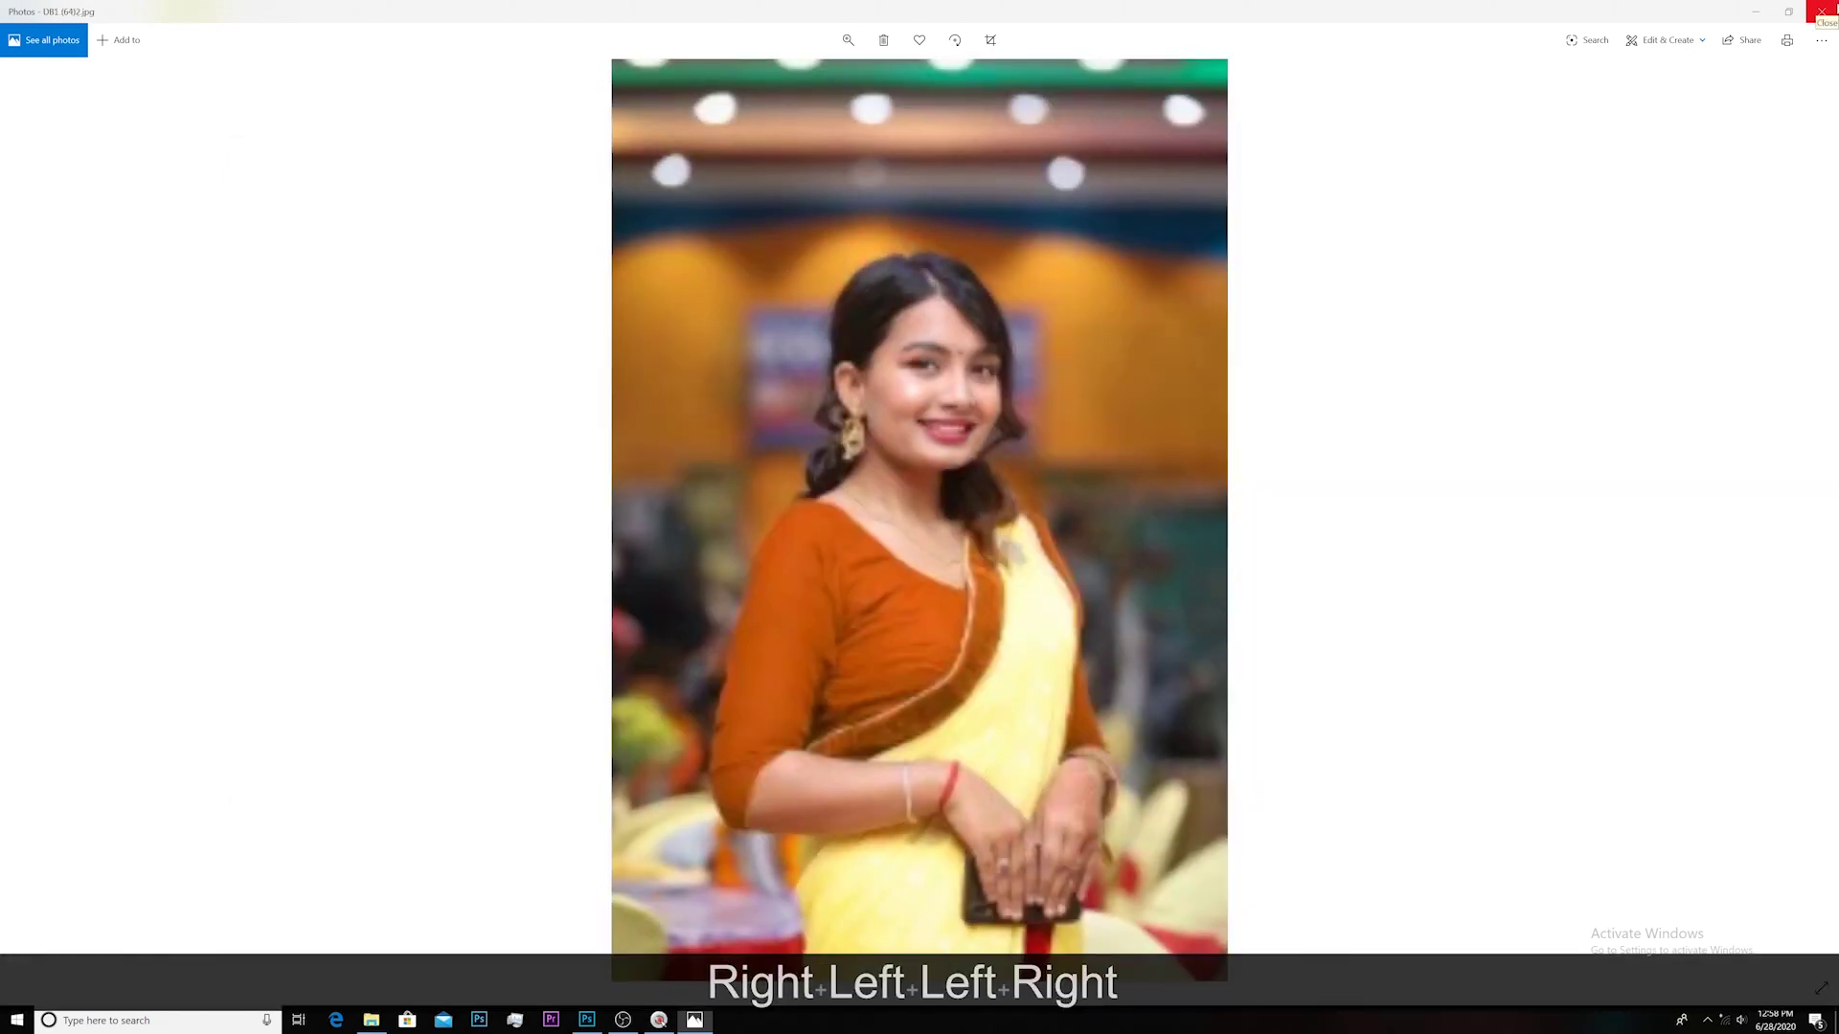
- Close the photo viewer windows and return to the desktop
click(1821, 10)
click(1821, 11)
right_click(697, 403)
click(756, 463)
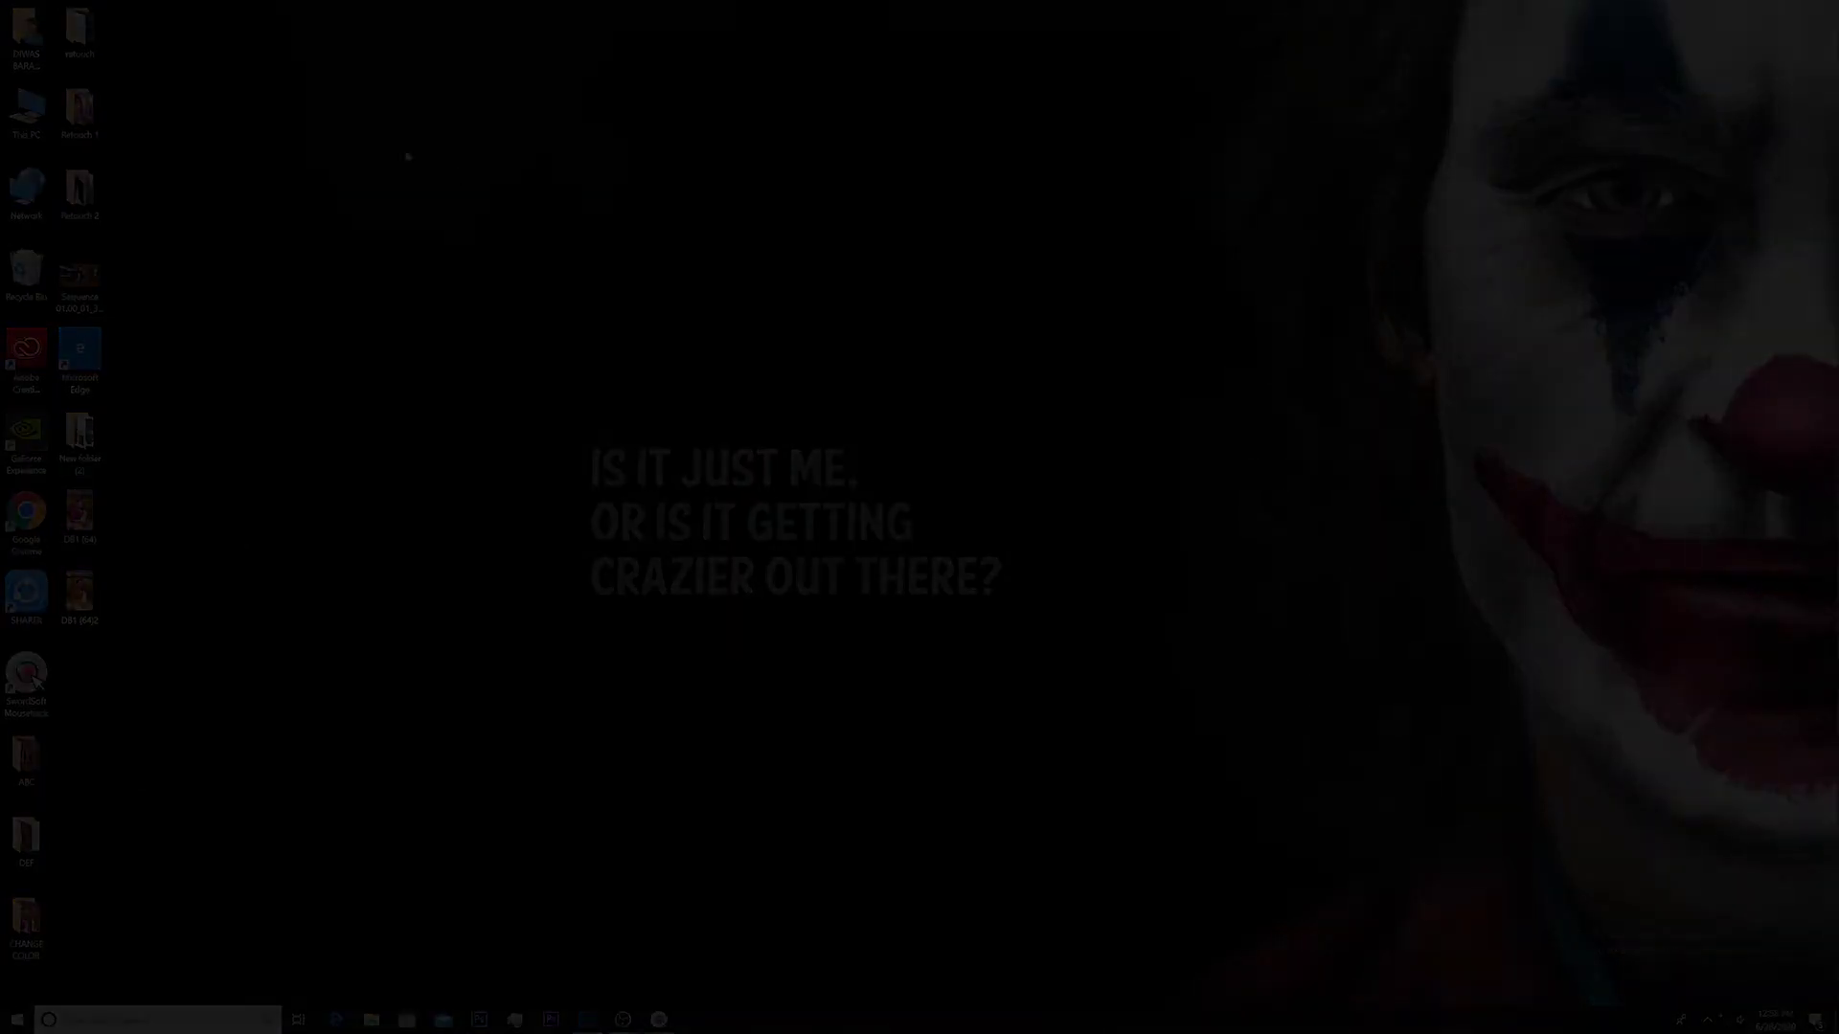